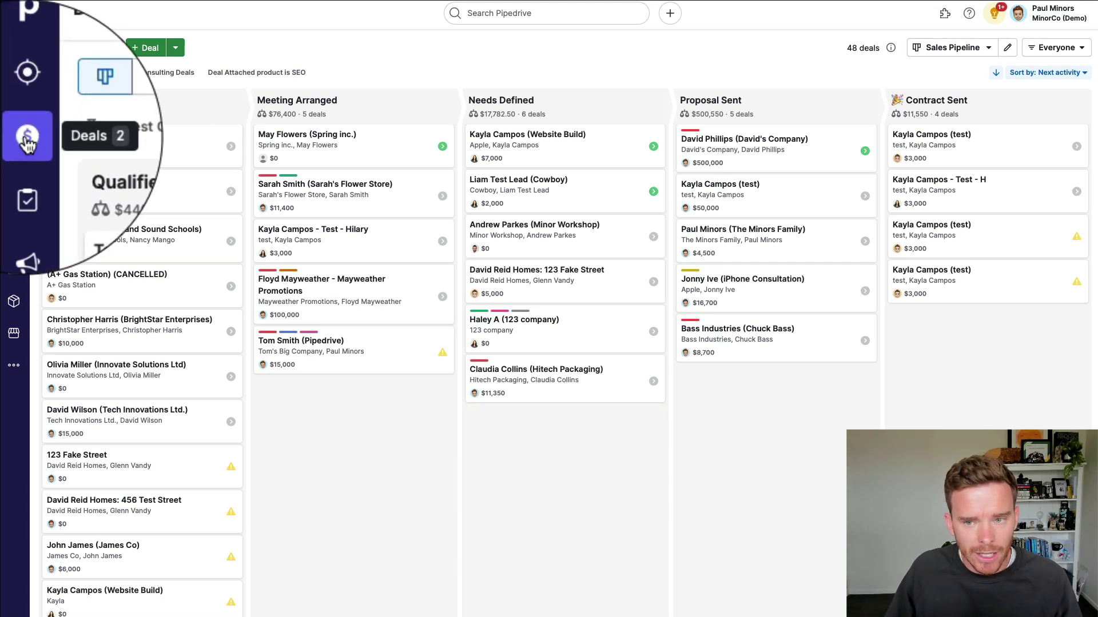
Step: Preview the Mortgage Pipeline board, return to Sales Pipeline, then go to the Leads Inbox
mouse_move(375, 135)
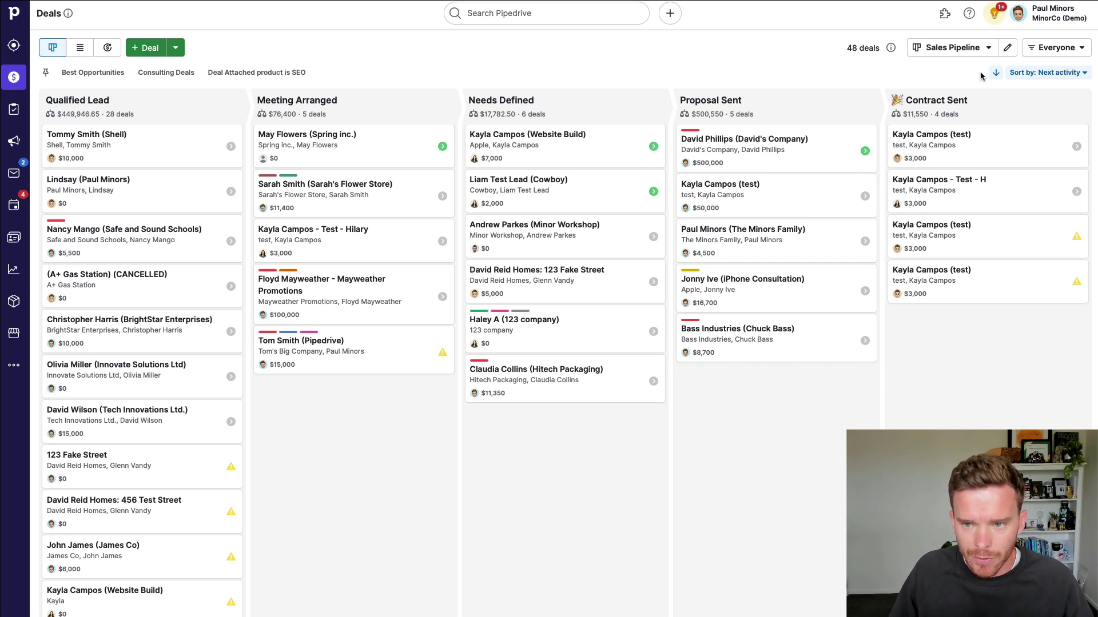
left_click(968, 51)
left_click(955, 90)
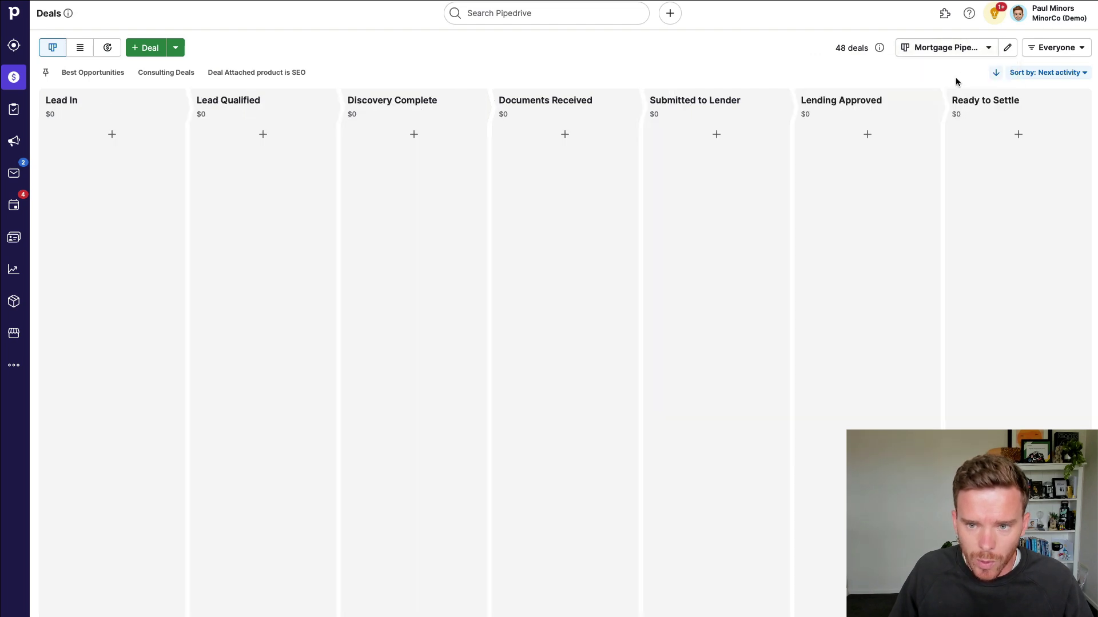
left_click(960, 57)
left_click(938, 72)
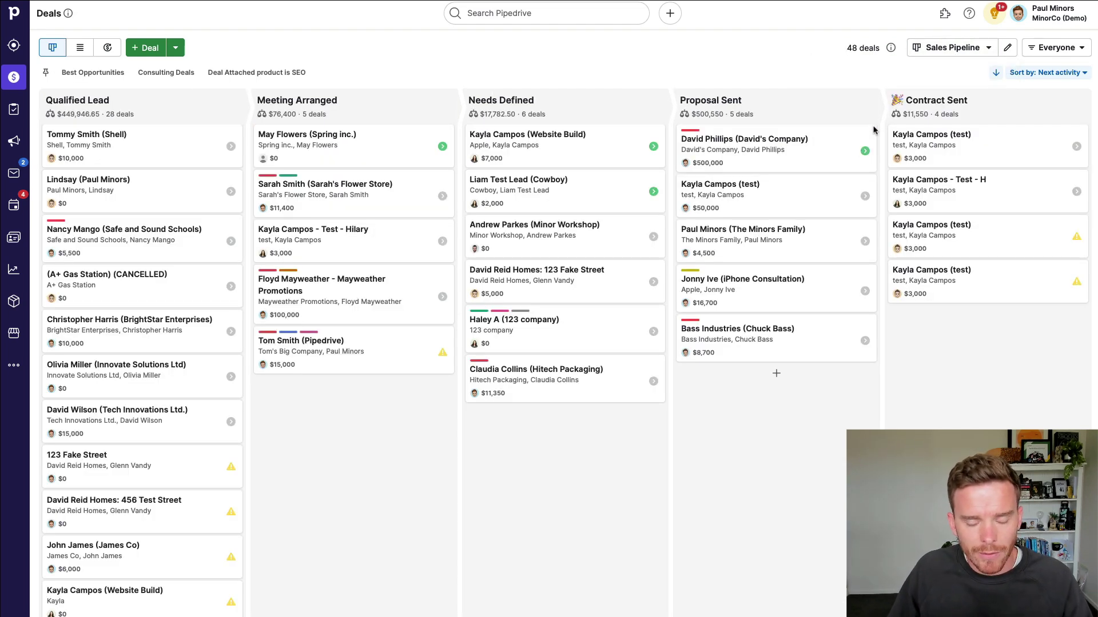
mouse_move(851, 129)
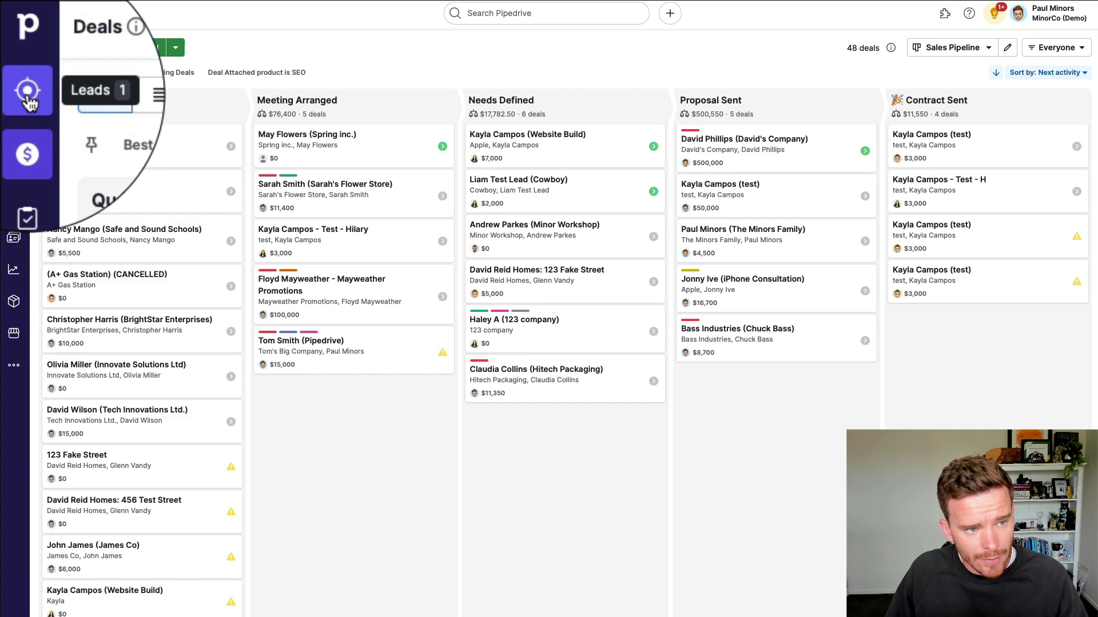
left_click(14, 46)
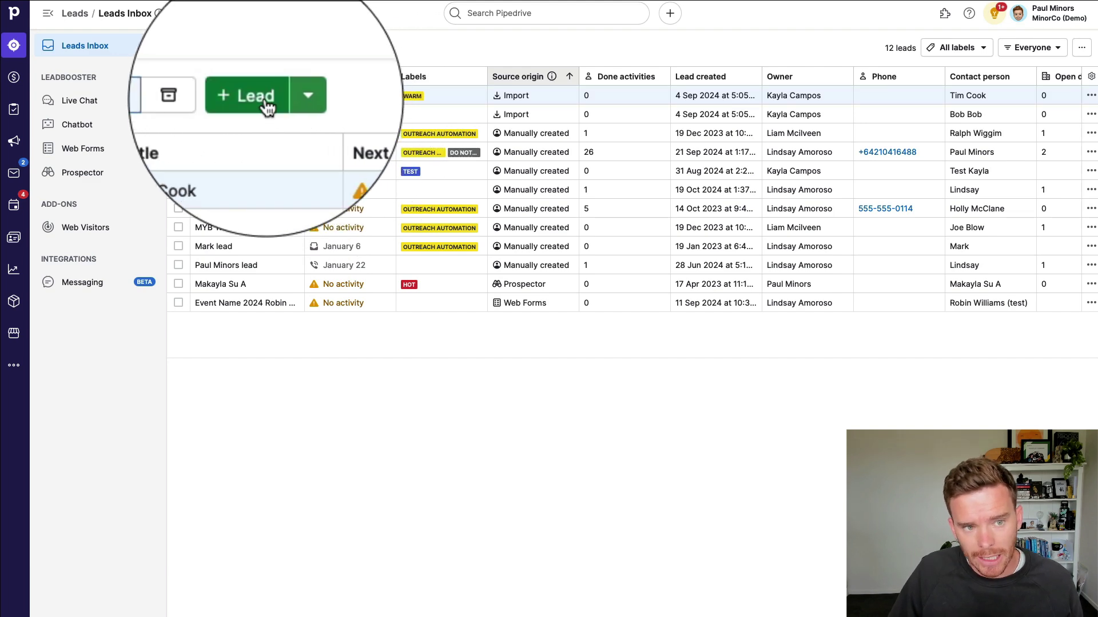
Step: Create and save a new lead linked to the existing Wayne Enterprises contact person
left_click(261, 49)
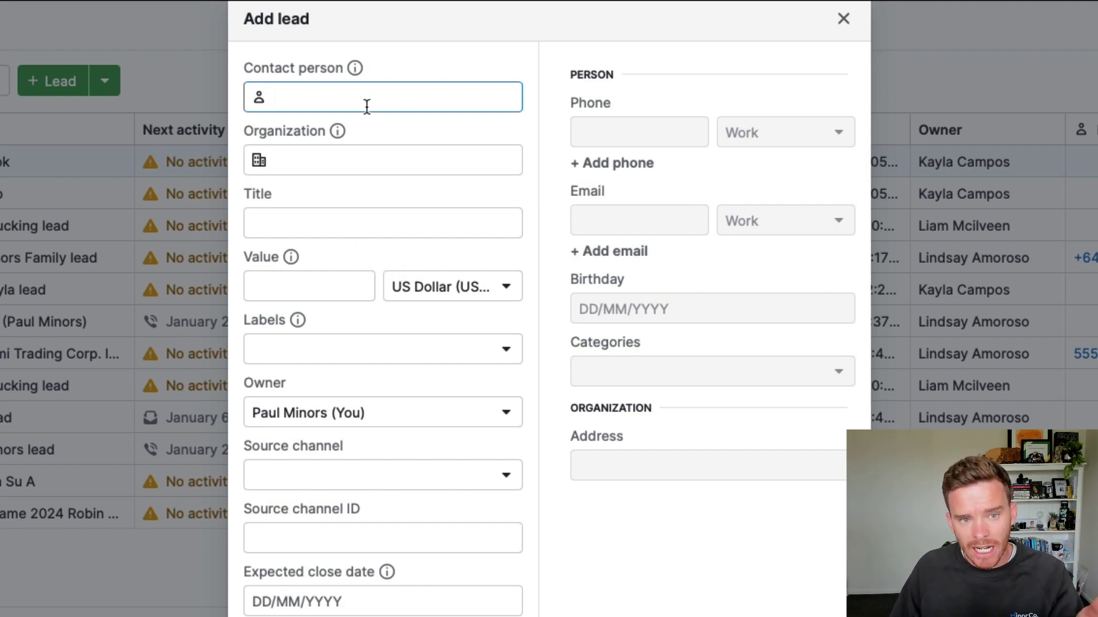
left_click(361, 158)
left_click(345, 102)
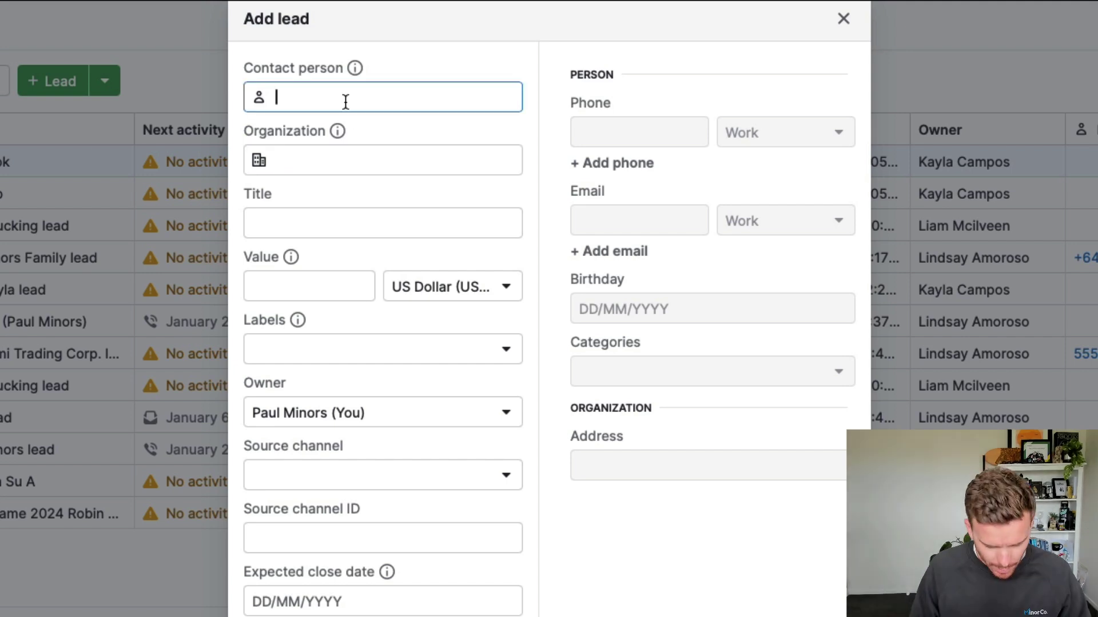
type("bruce")
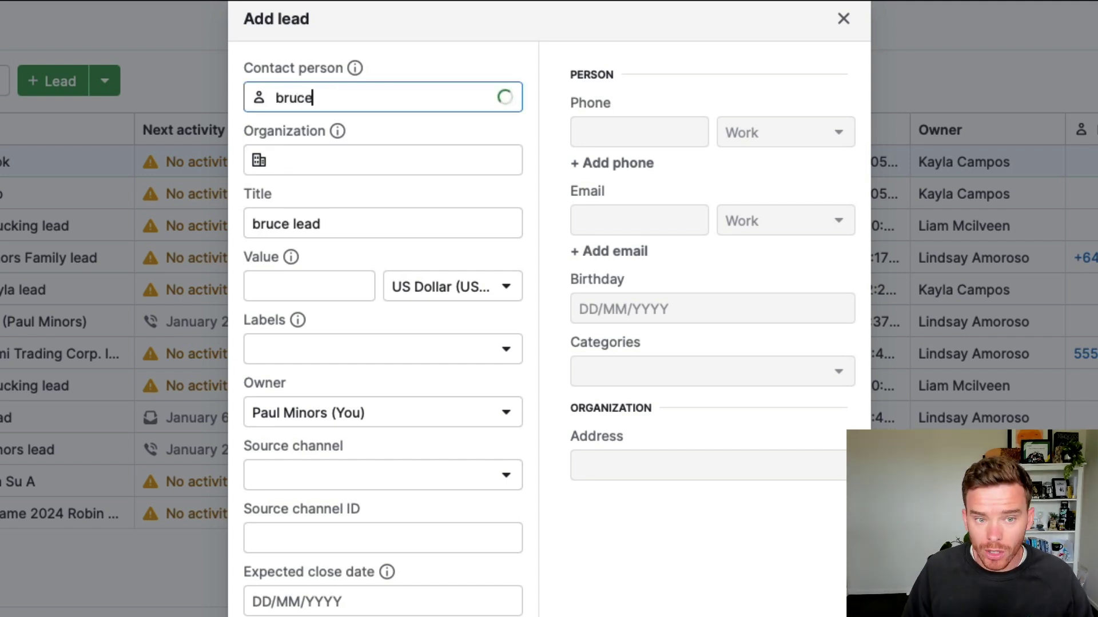
left_click(351, 144)
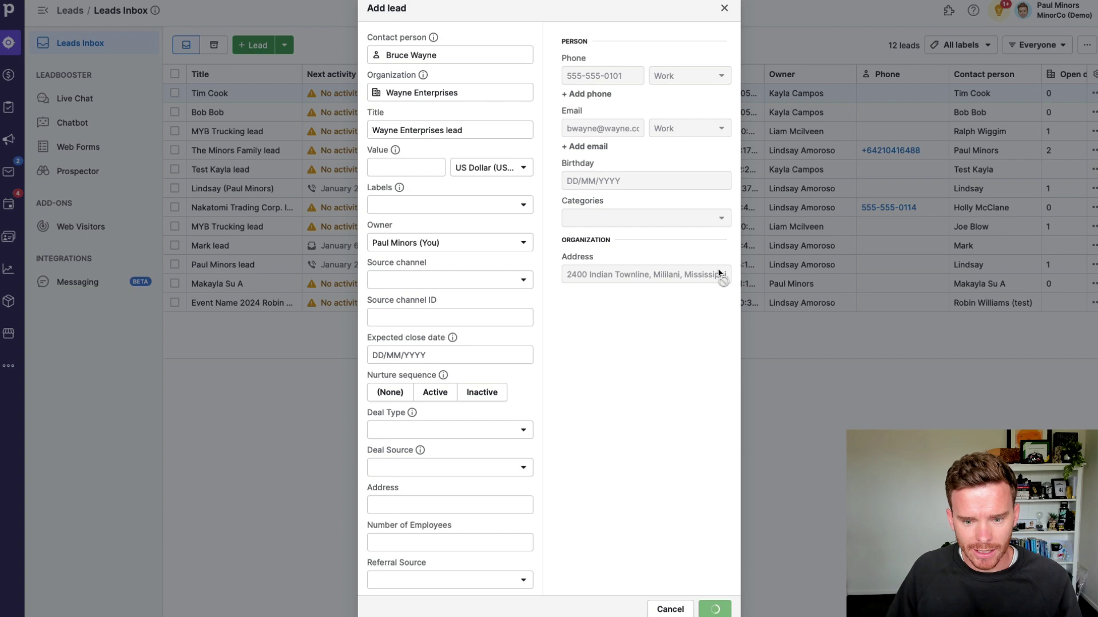
left_click(710, 608)
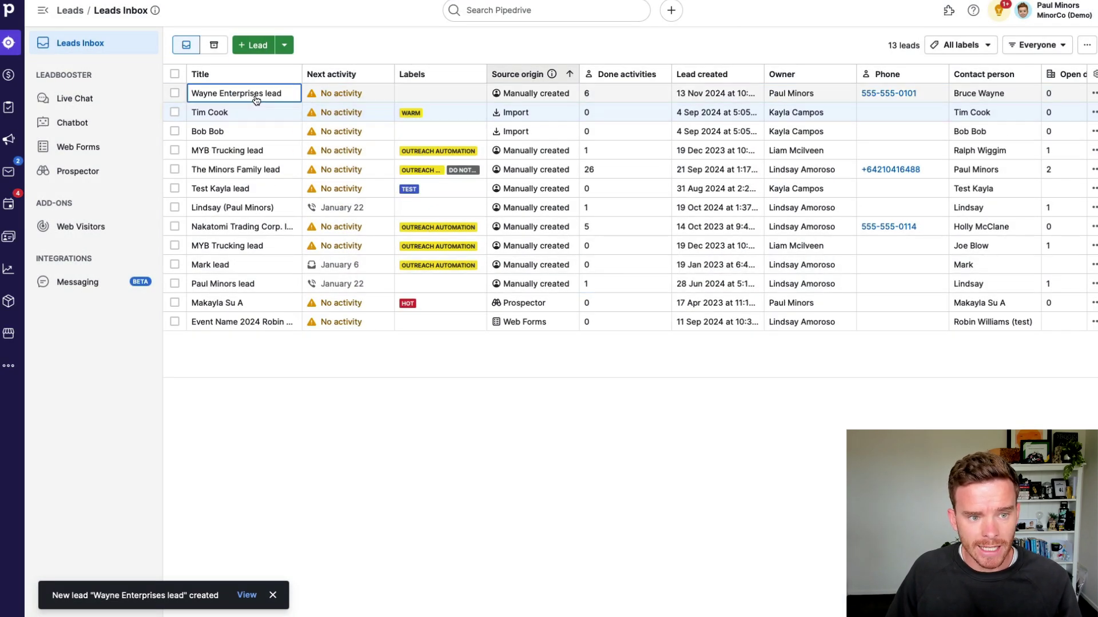
Step: Open the Wayne Enterprises lead, check its linked contact's record, then return to the lead
left_click(343, 93)
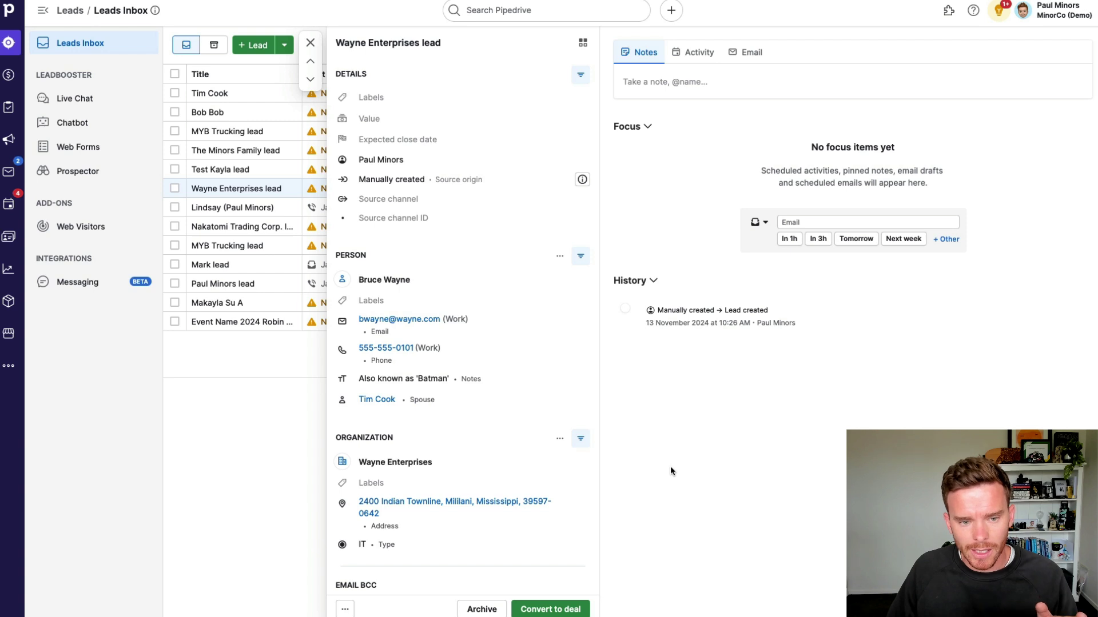
left_click(383, 280)
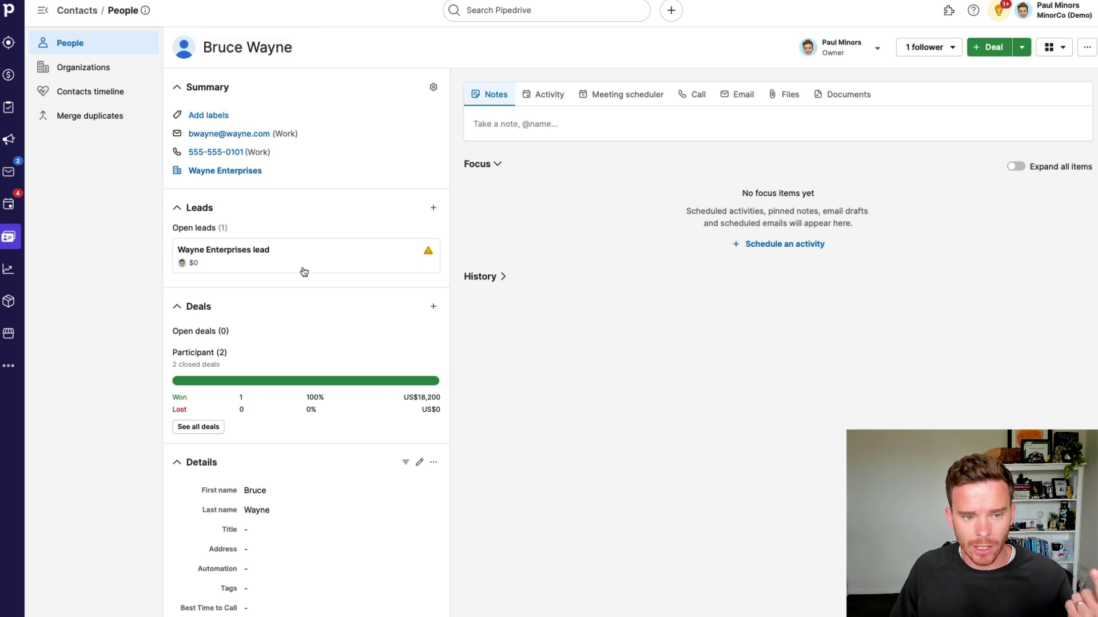
left_click(304, 272)
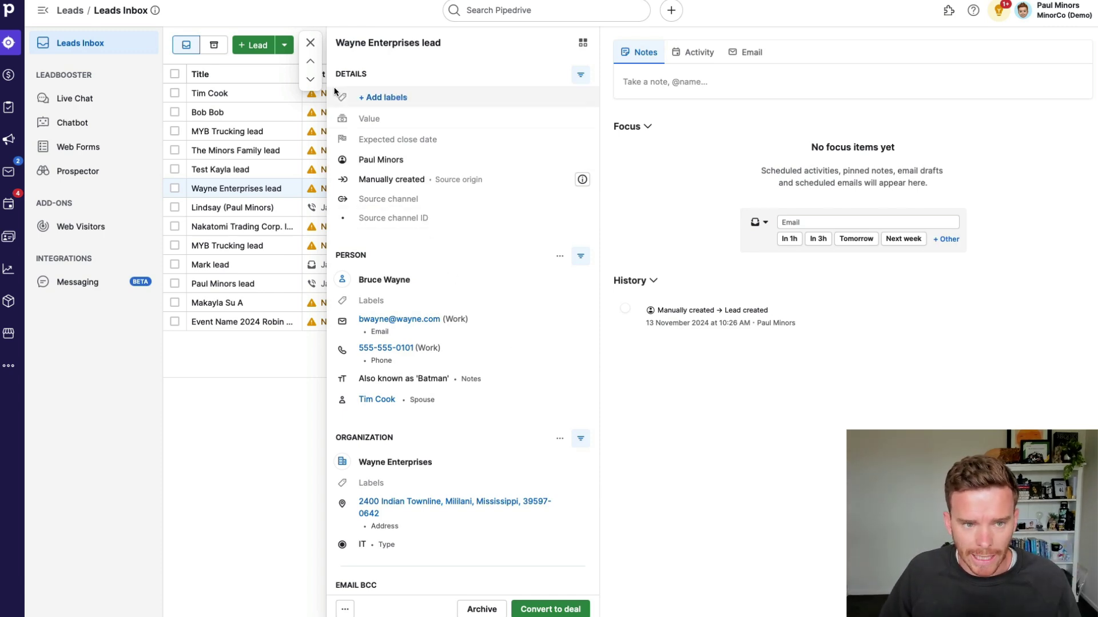
Step: Close the lead panel, choose Import data from the + Lead menu, and switch to the template
left_click(310, 42)
left_click(284, 45)
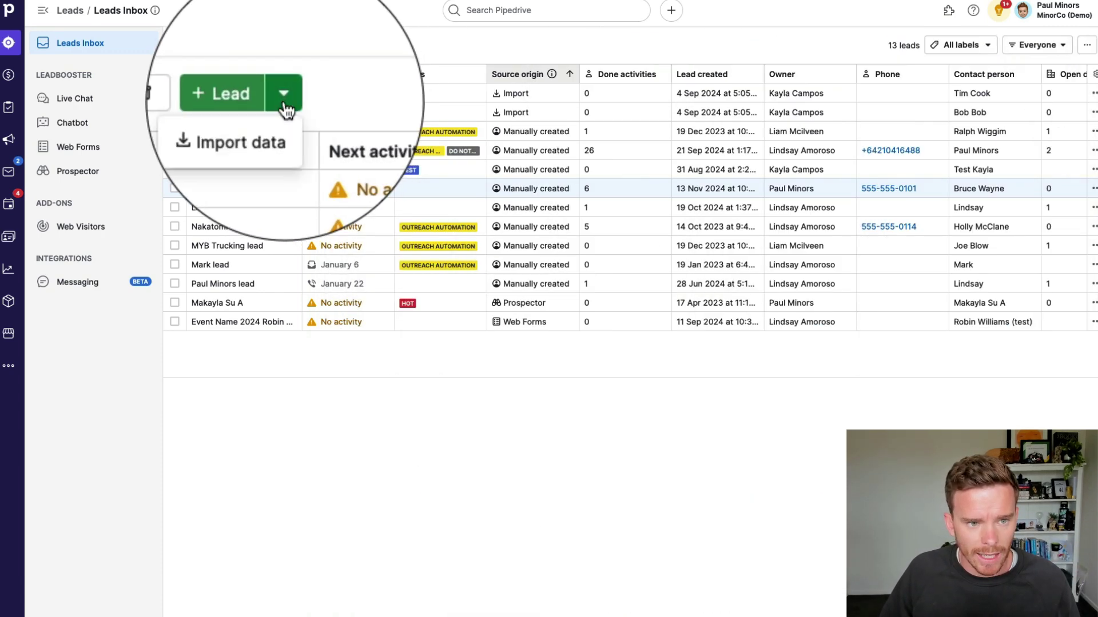
left_click(264, 134)
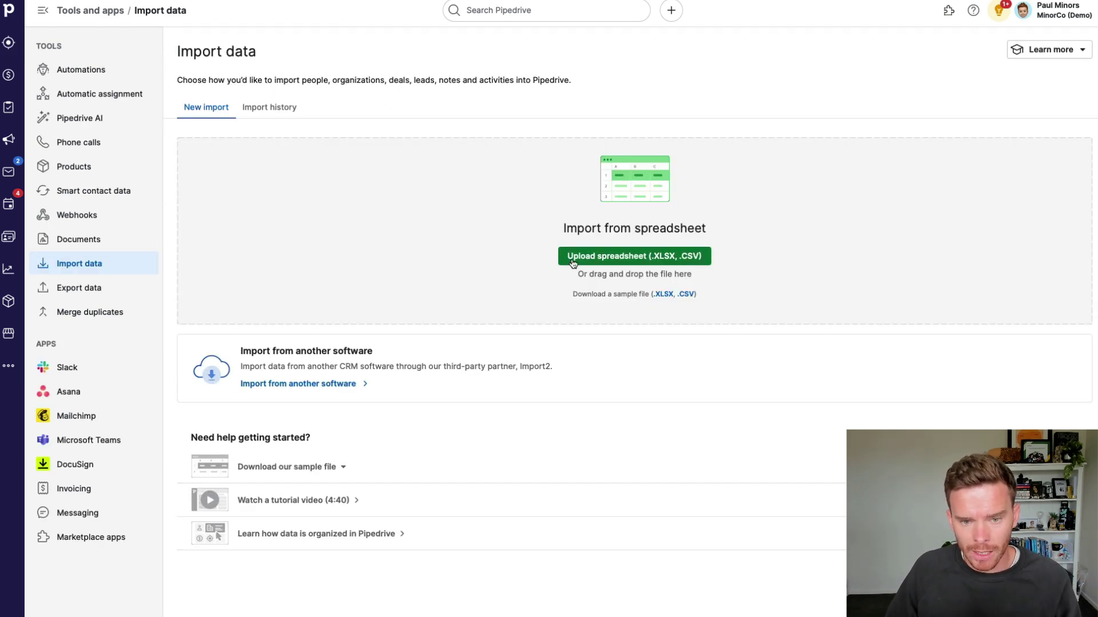
key("super+Tab")
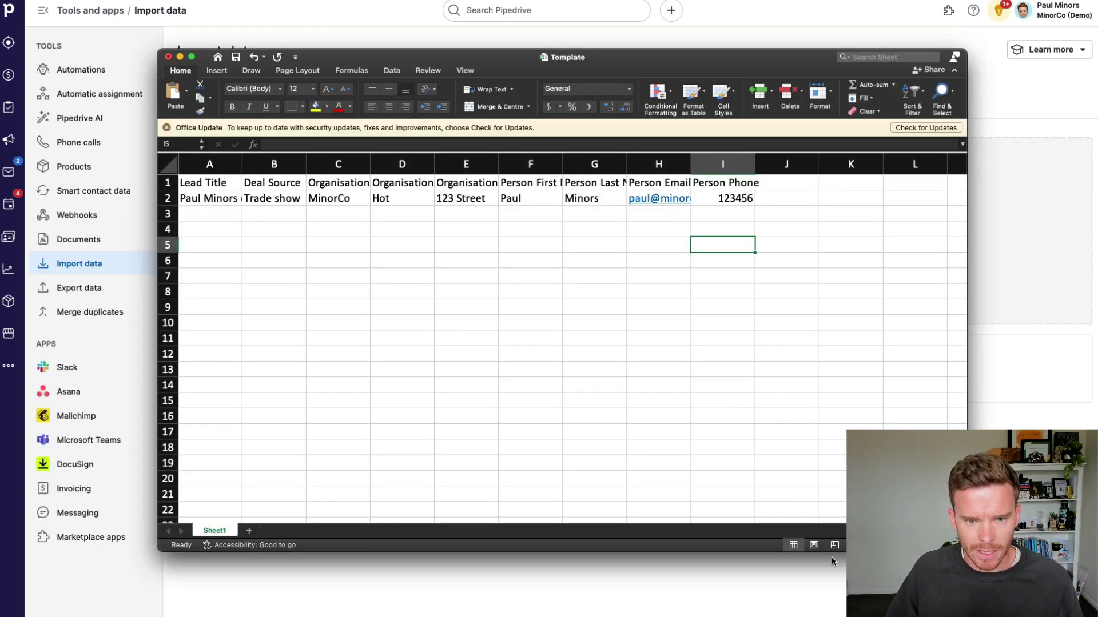
Step: Select the template's Lead Title column and reopen the Wayne Enterprises lead in Pipedrive
left_click(220, 167)
left_click_drag(456, 67, 915, 60)
left_click(295, 134)
left_click(8, 43)
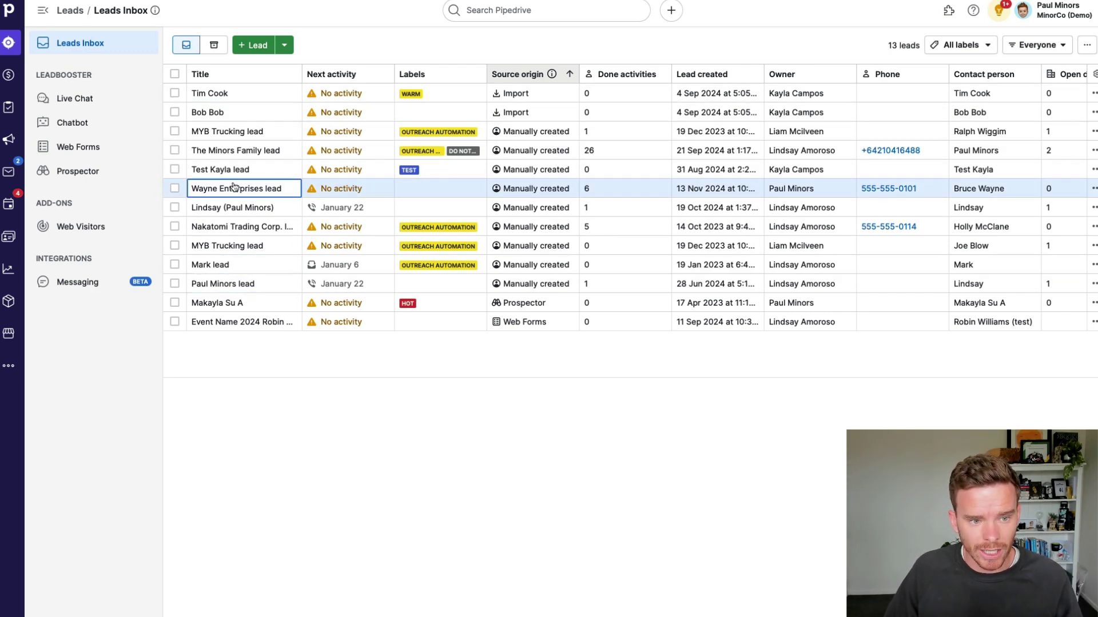
left_click(234, 187)
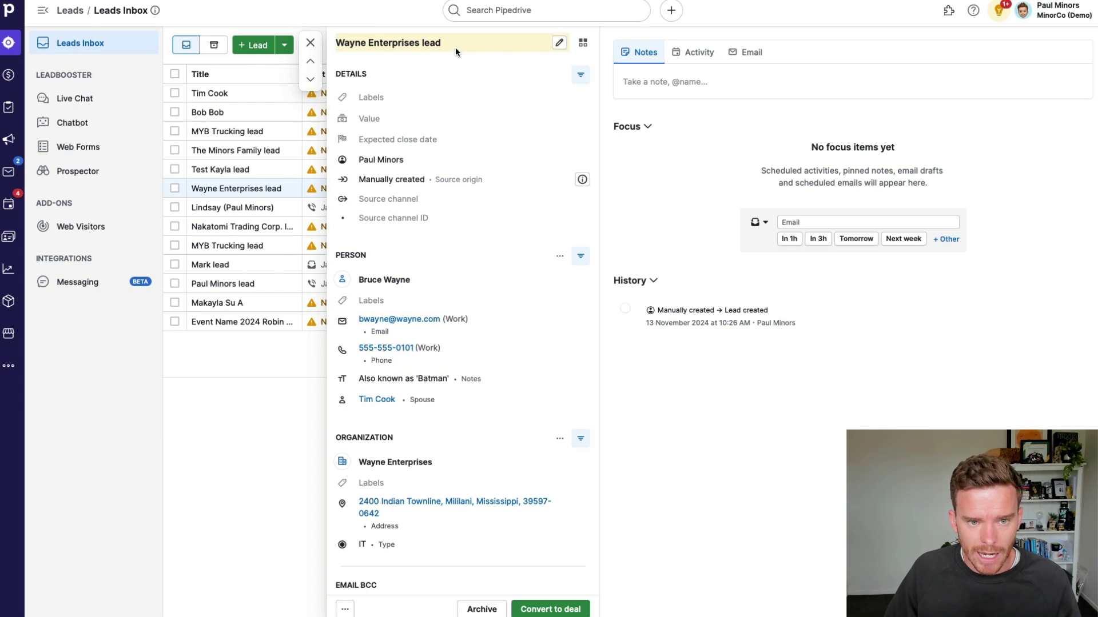
Step: Select the template's Deal Source column, then return to the lead details
key("super+Tab")
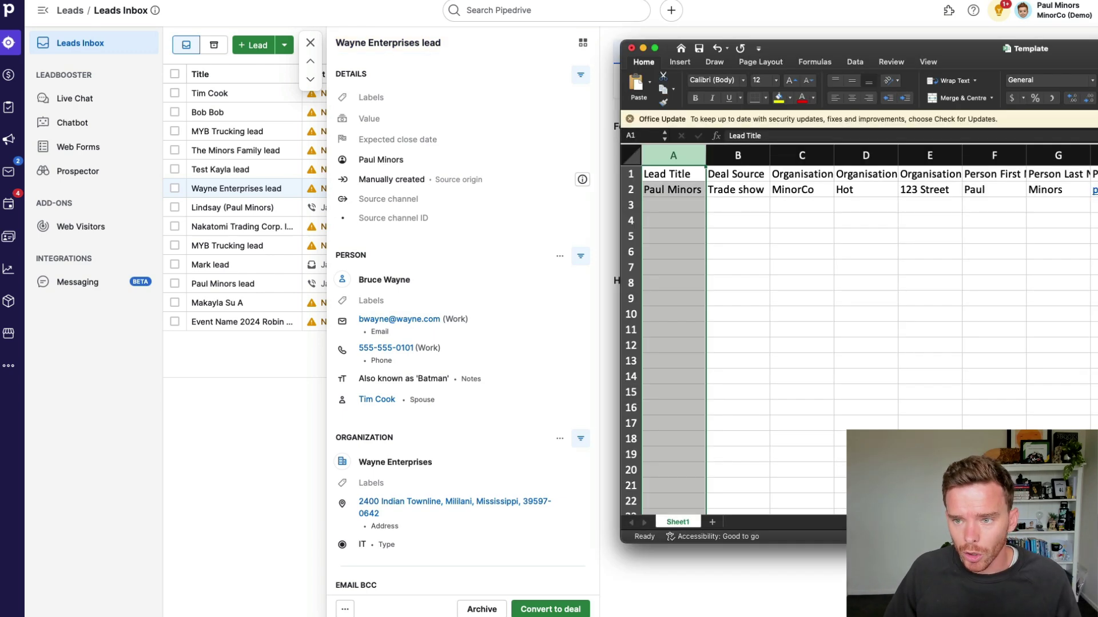
left_click_drag(998, 56, 544, 64)
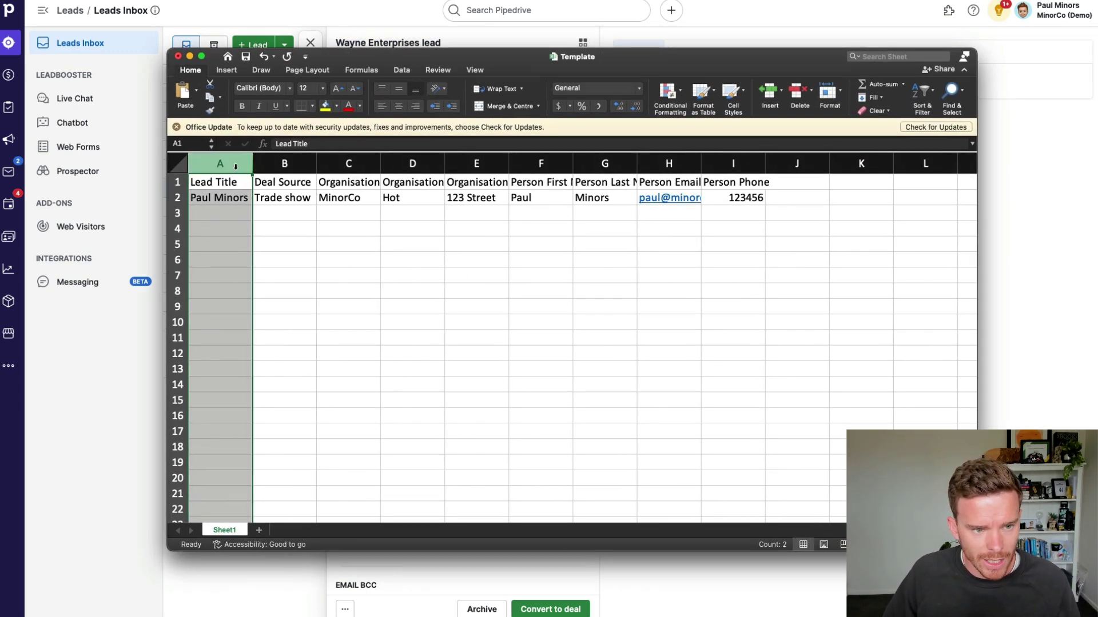
left_click(277, 164)
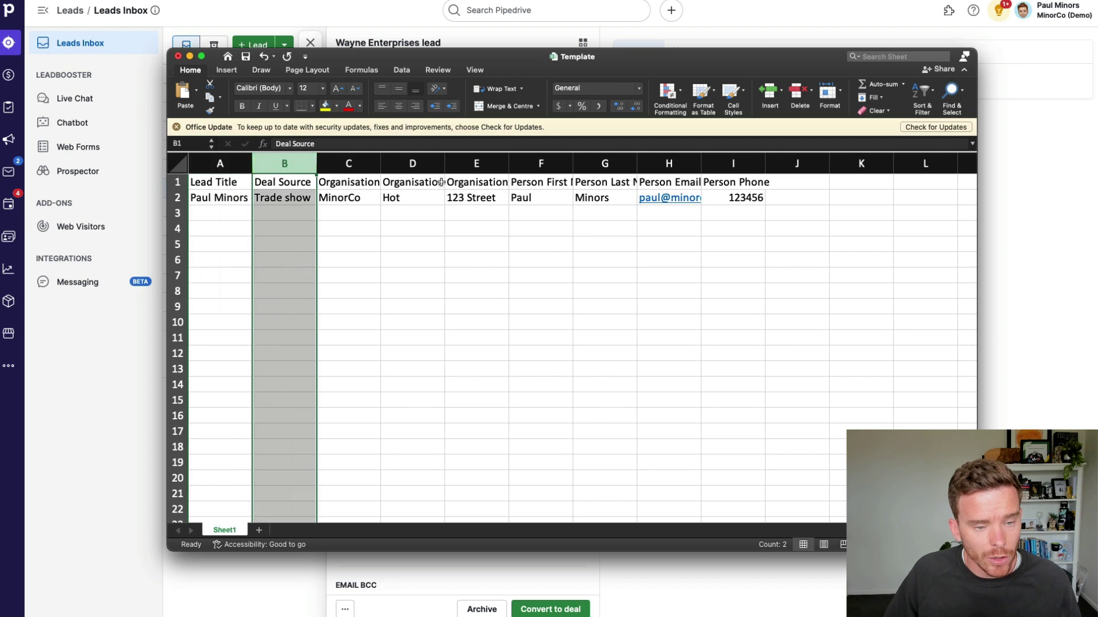
left_click_drag(463, 67, 884, 116)
left_click(488, 169)
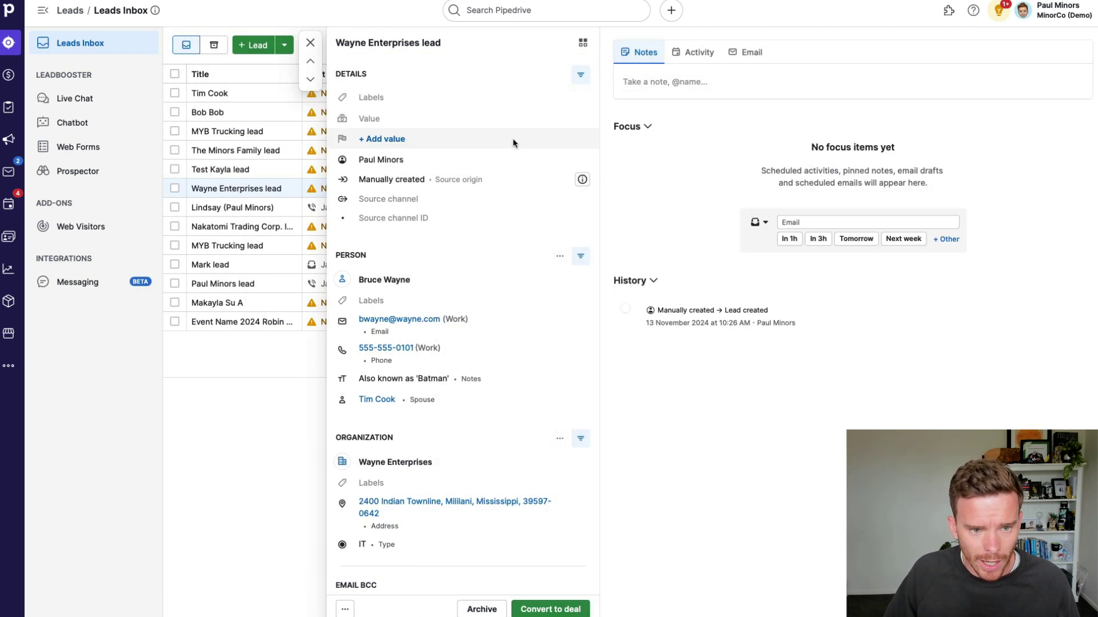
Step: Show all of the lead's fields and check the Deal Source options without picking one
left_click(581, 75)
scroll(449, 203, "down", 7)
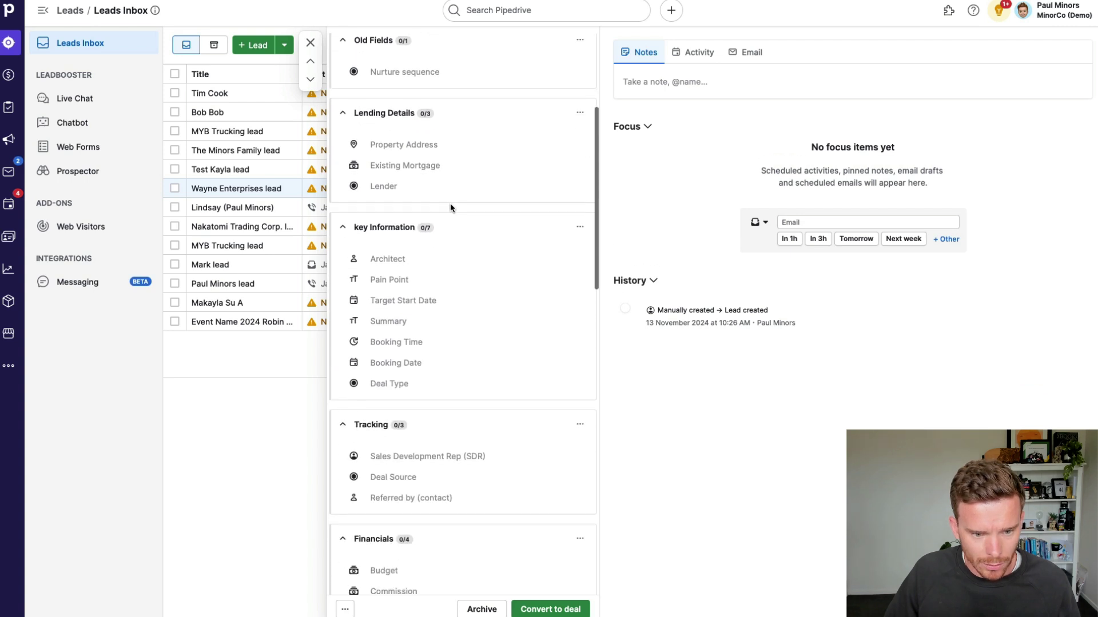
scroll(452, 434, "down", 3)
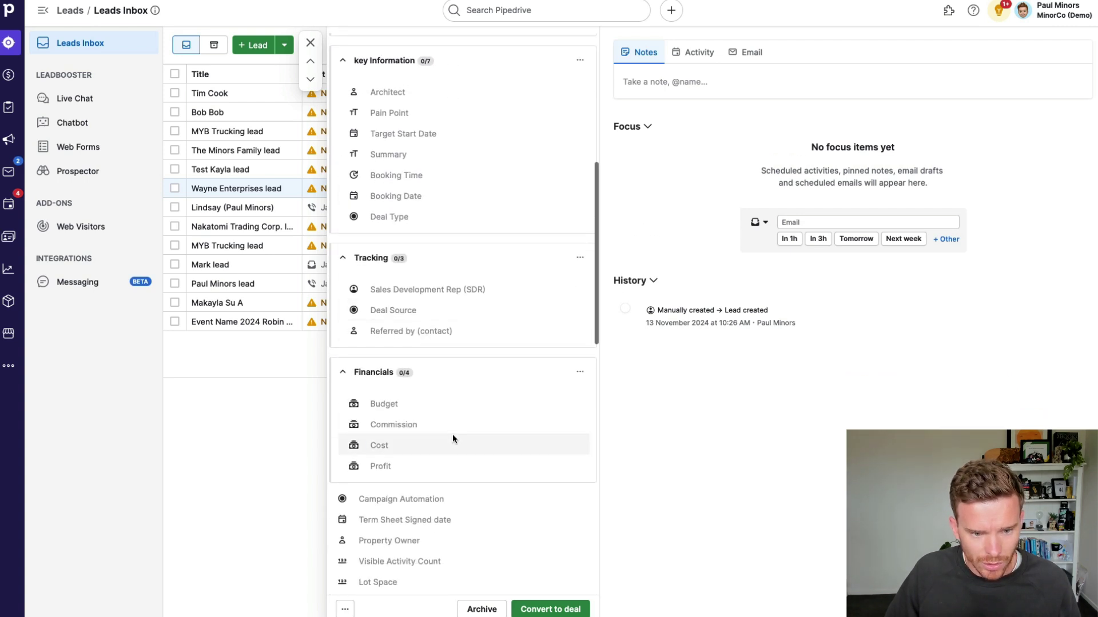
left_click(409, 198)
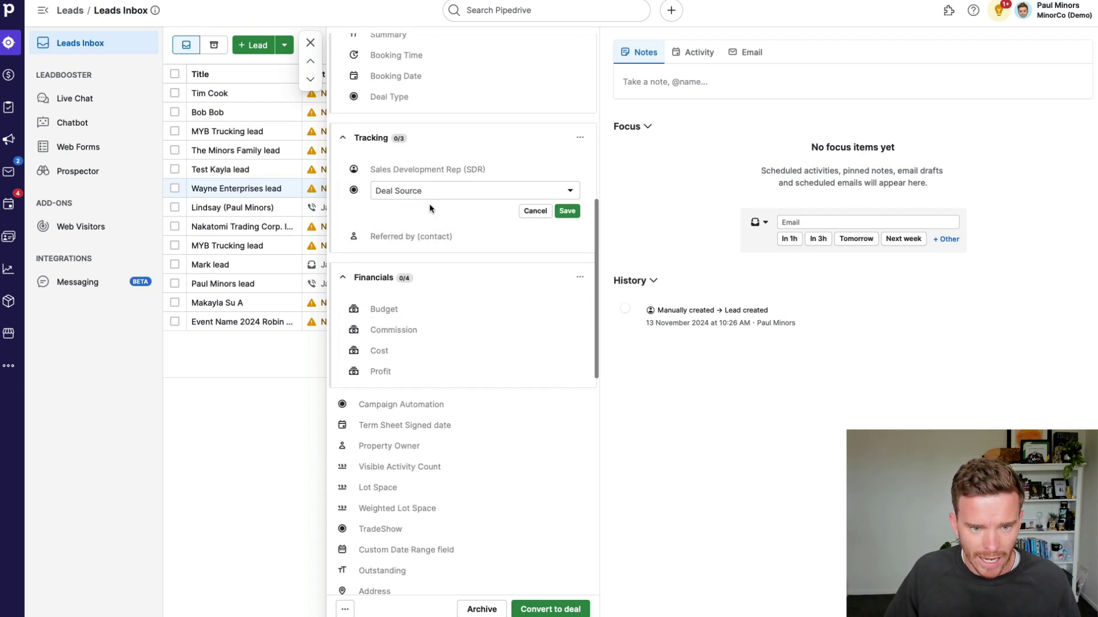
left_click(435, 195)
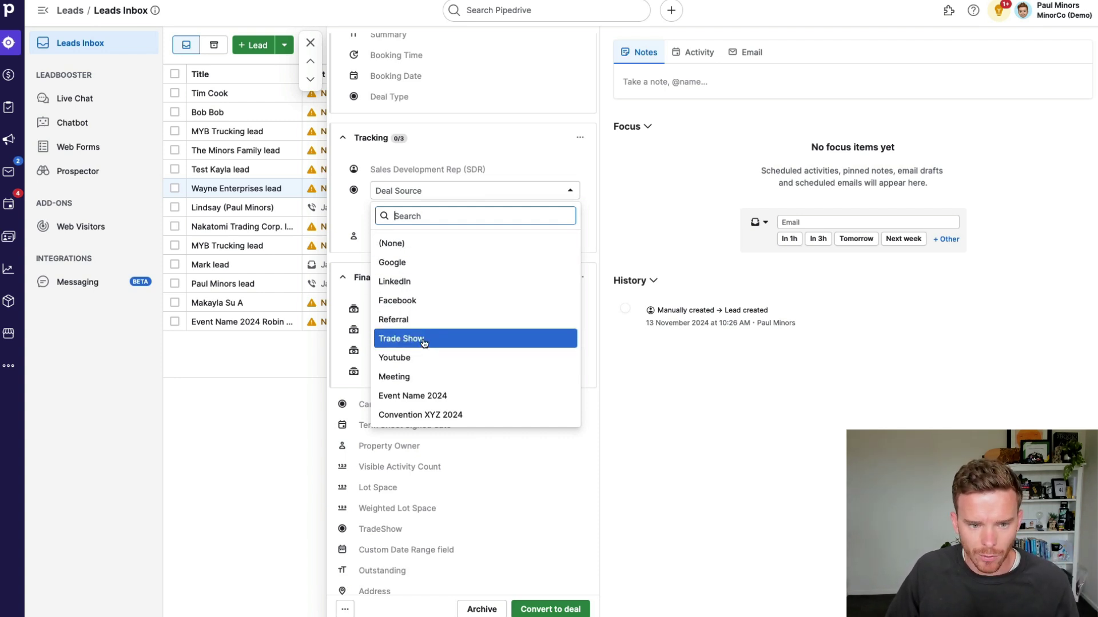
key("Escape")
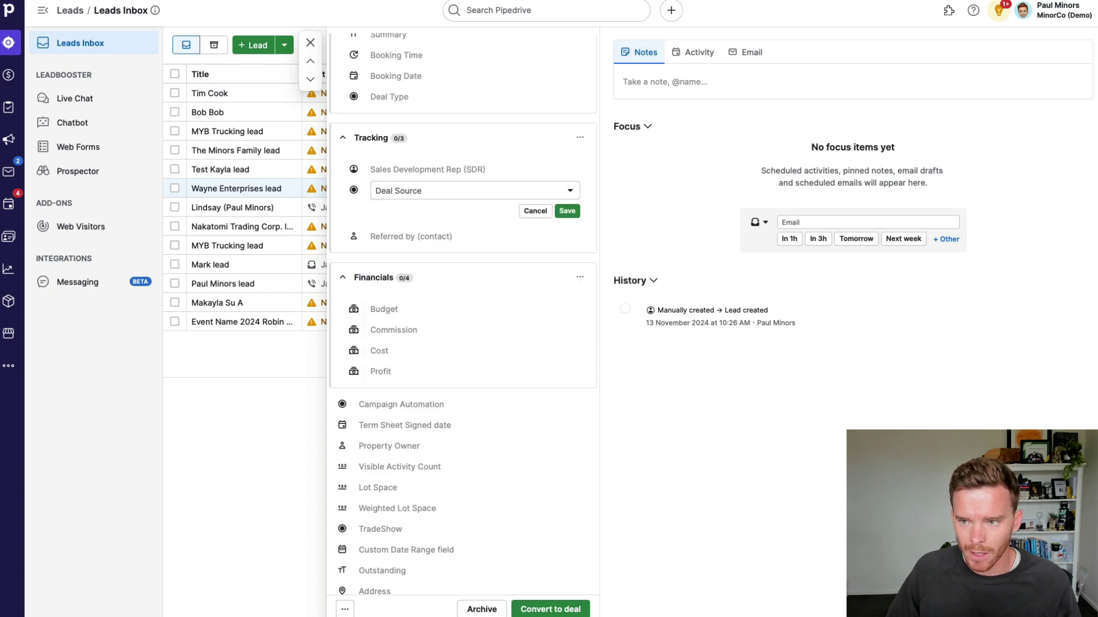
key("super+Tab")
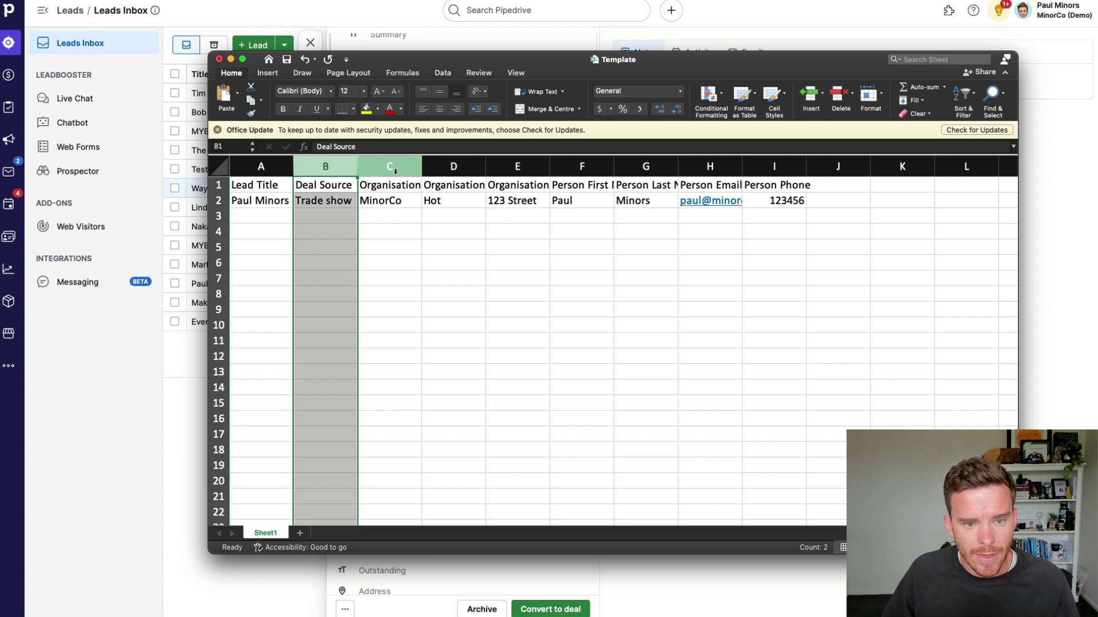
Step: Review the template's Organisation columns C–E and Person columns F–I
left_click_drag(389, 166, 518, 166)
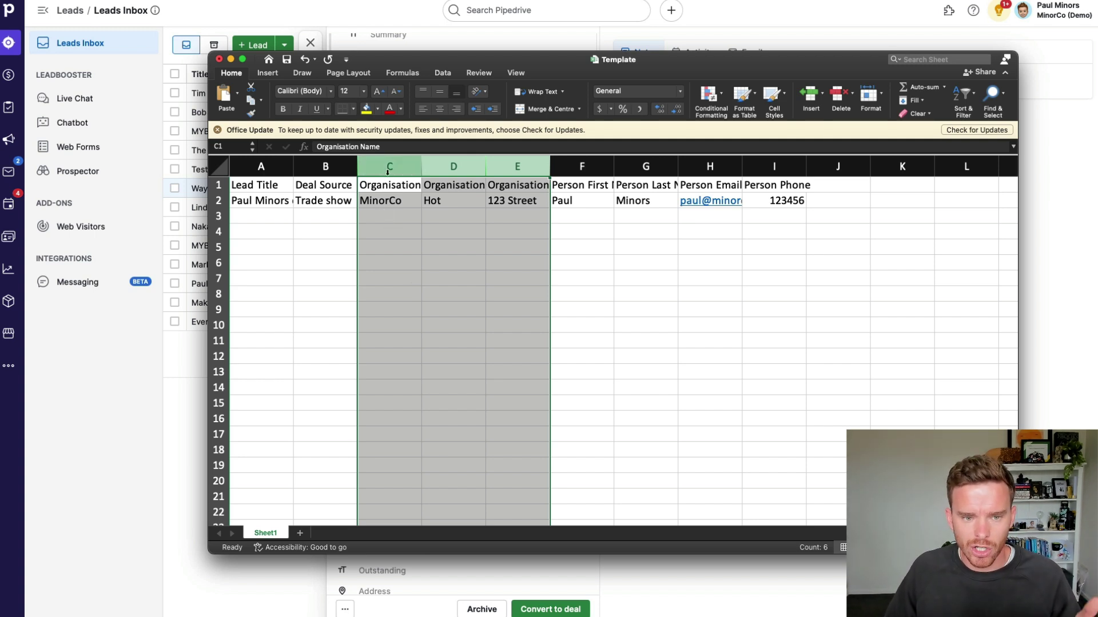
left_click(448, 186)
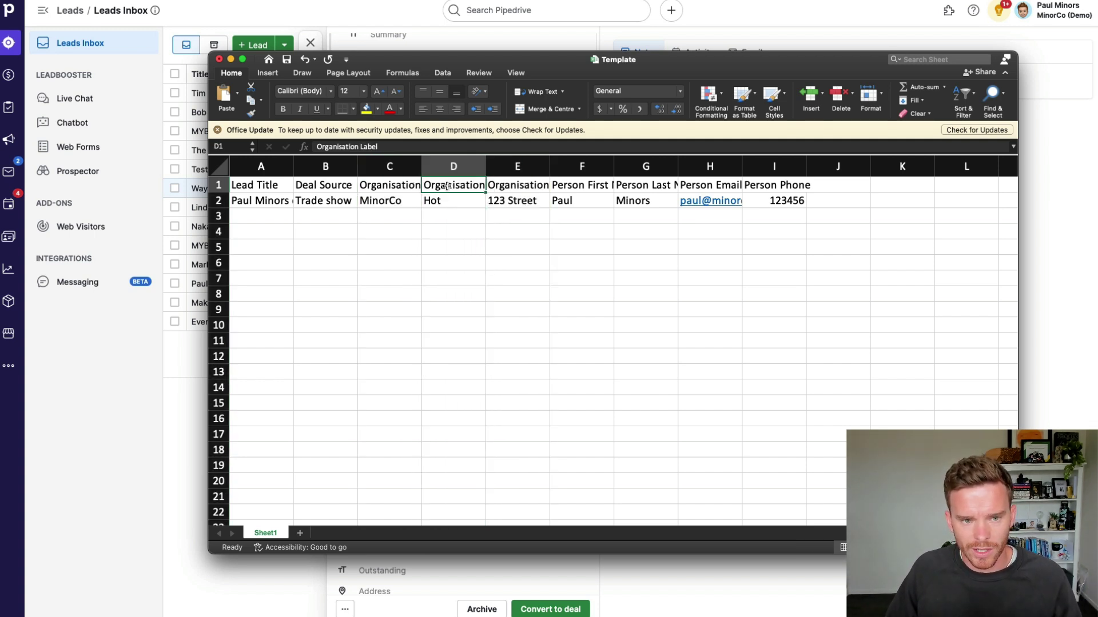
left_click(514, 185)
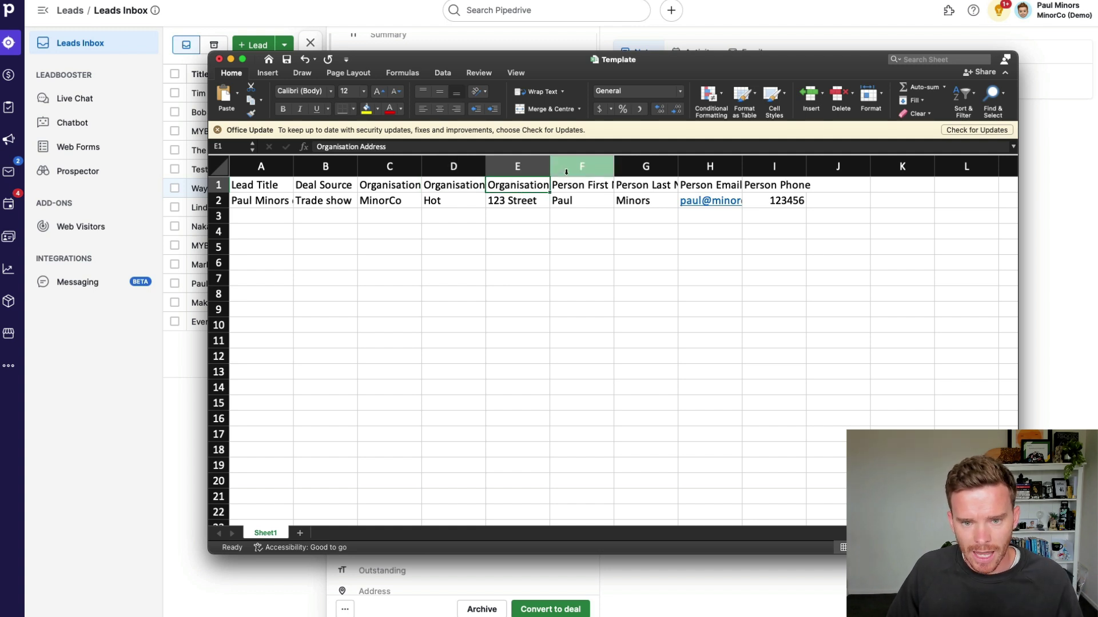
left_click_drag(565, 170, 762, 171)
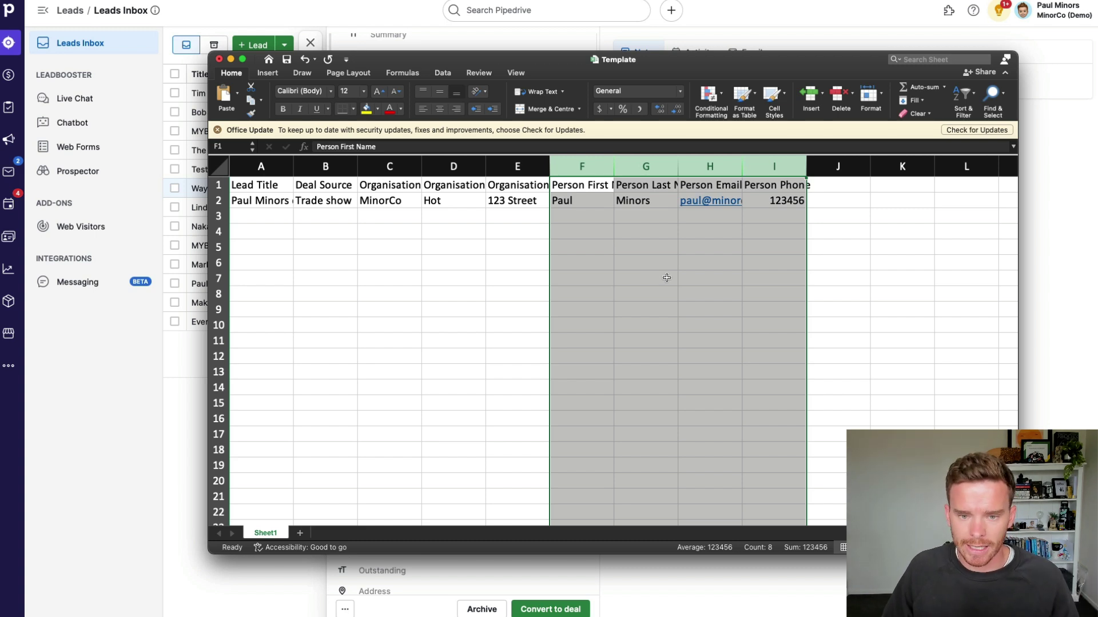
left_click(581, 157)
left_click_drag(582, 158, 638, 162)
left_click(651, 183)
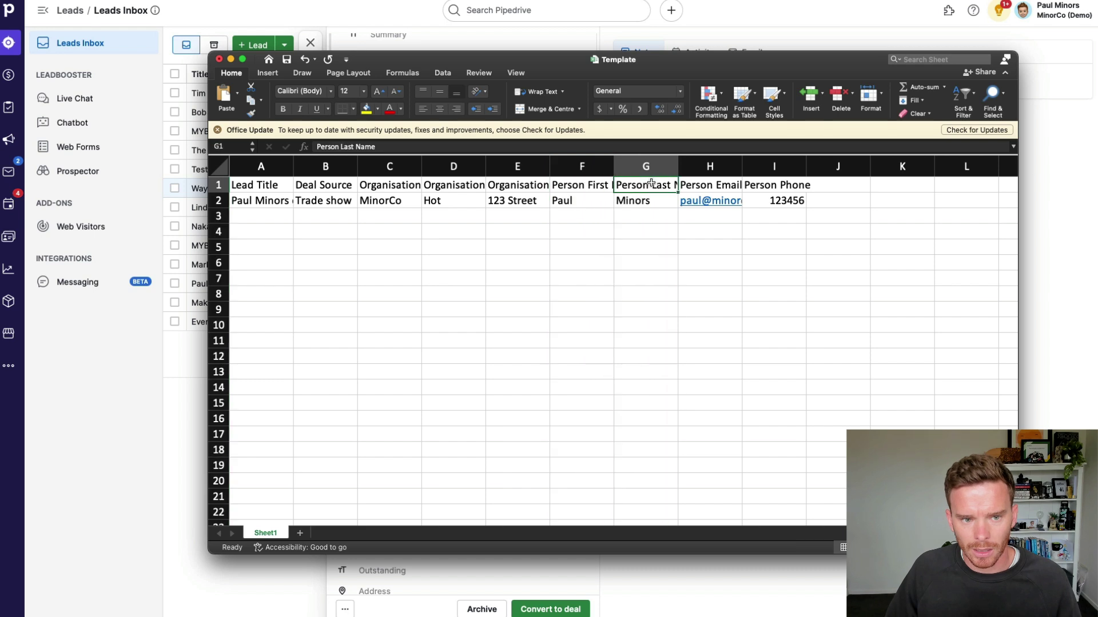
left_click(710, 184)
left_click(776, 185)
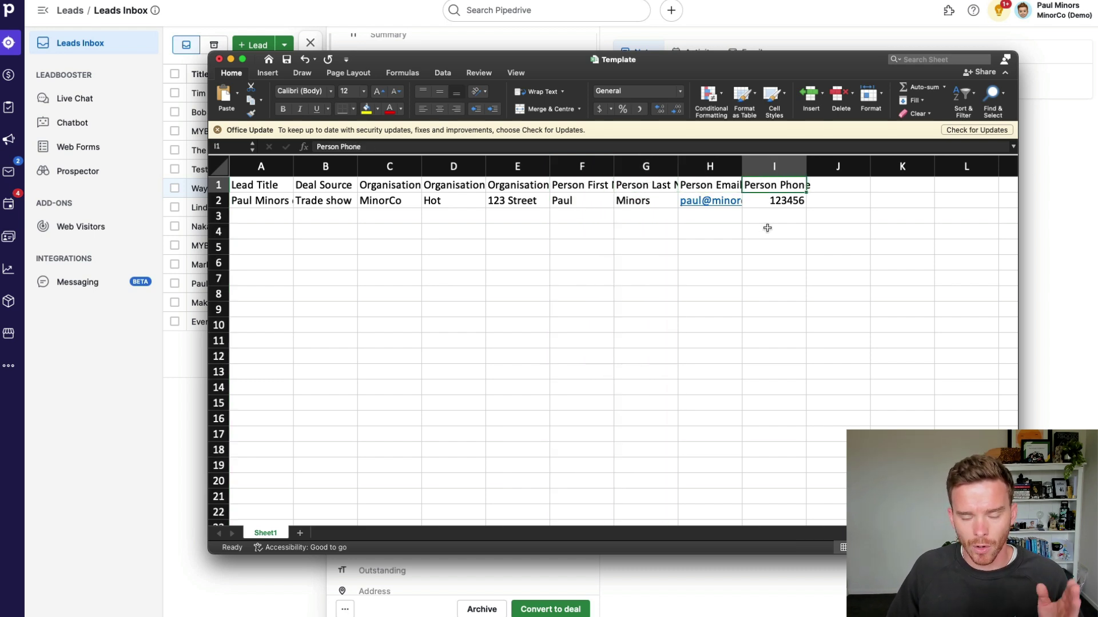
Step: Select columns A–I, the row 2 sample values, Lead Title/Deal Source, and the organisation columns
left_click_drag(261, 166, 789, 169)
left_click(285, 243)
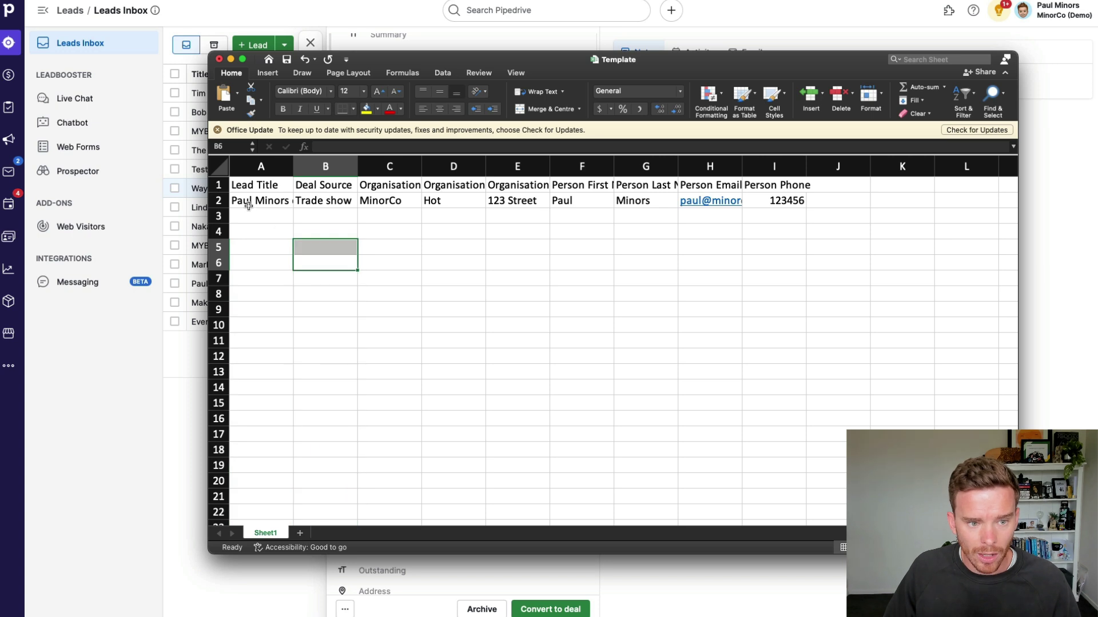
left_click_drag(246, 201, 765, 202)
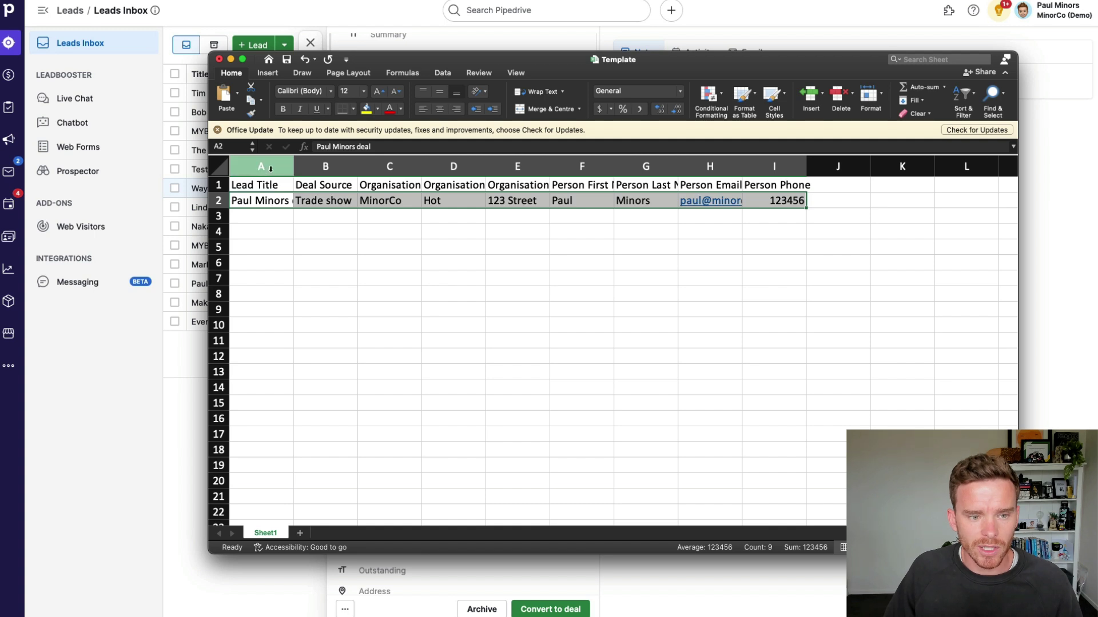
left_click_drag(269, 169, 320, 167)
left_click_drag(389, 167, 816, 185)
Step: Bring Pipedrive forward and close the Wayne Enterprises lead's detail panel
left_click(1060, 173)
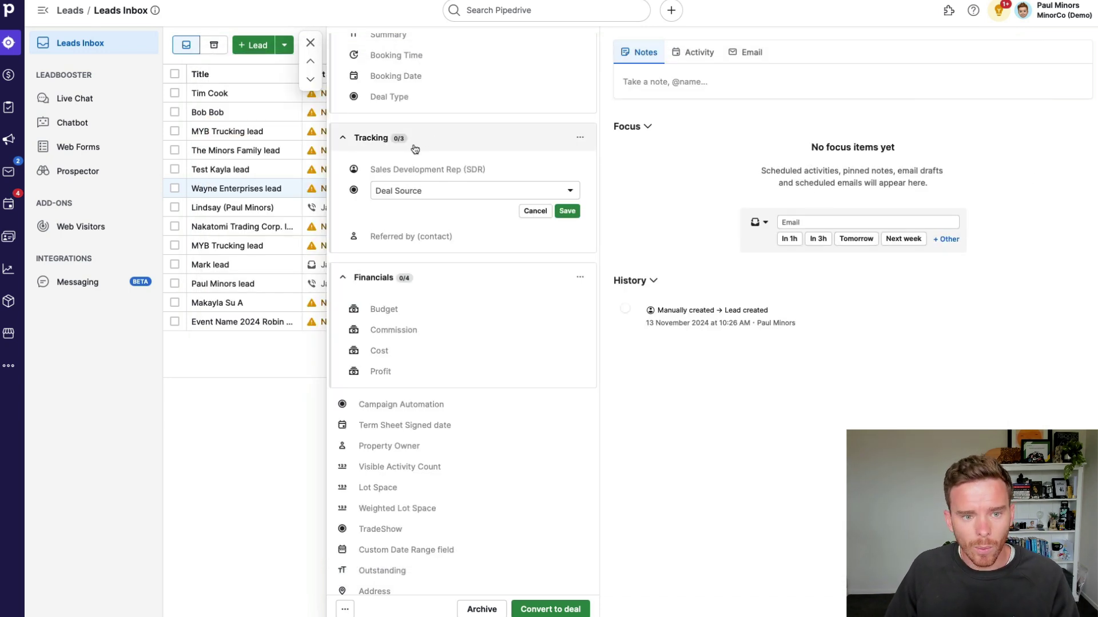
left_click(310, 43)
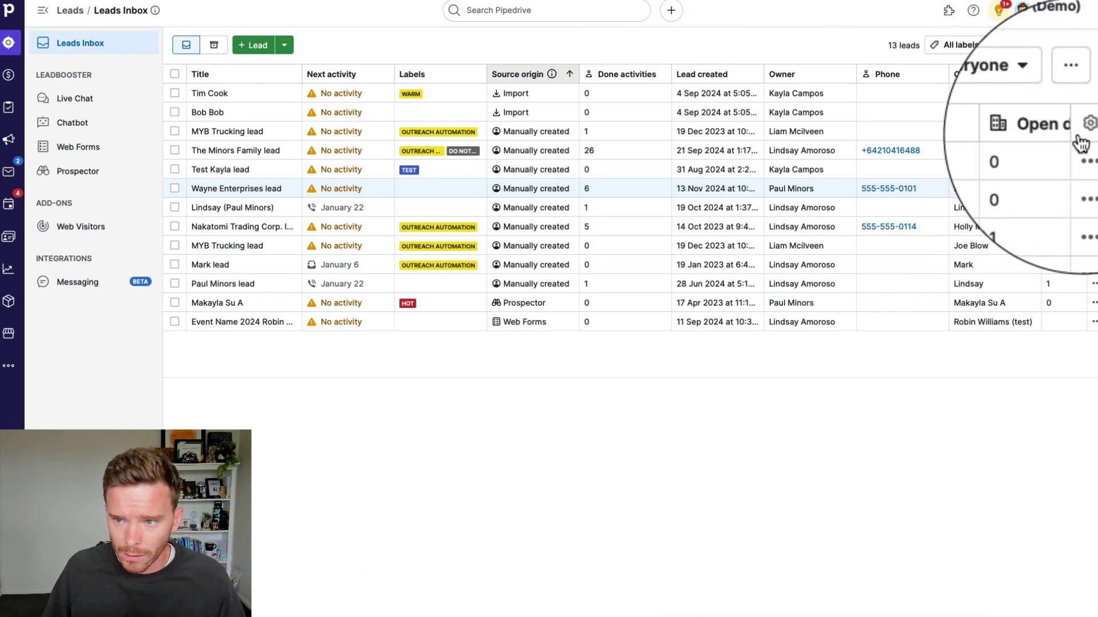
Step: Hide the Lead created and Email messages count columns in the inbox
left_click(1093, 74)
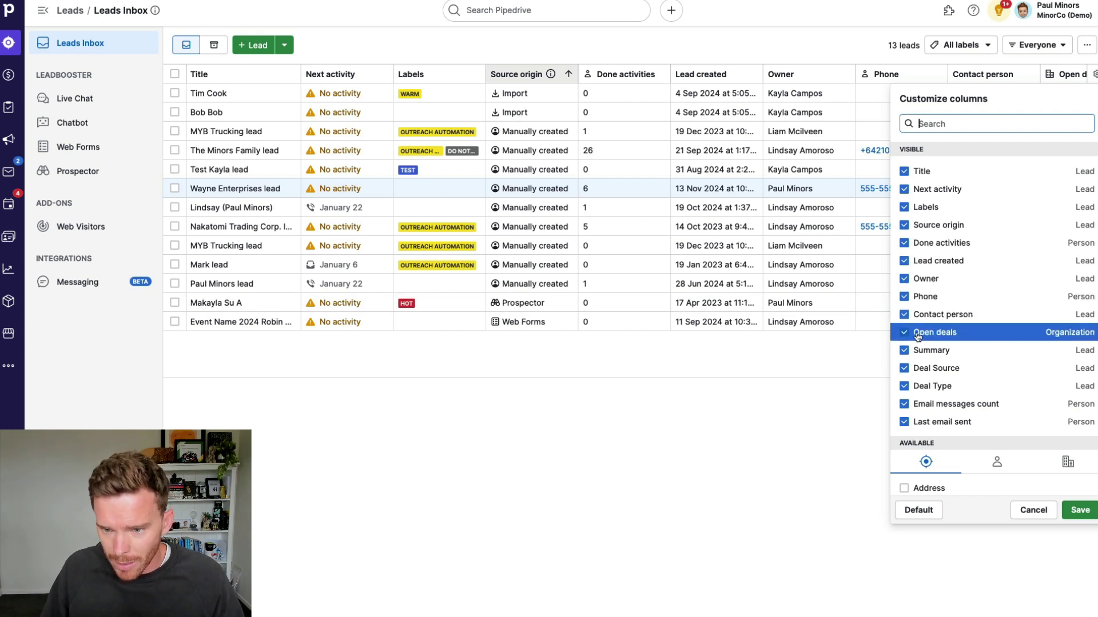
left_click(903, 262)
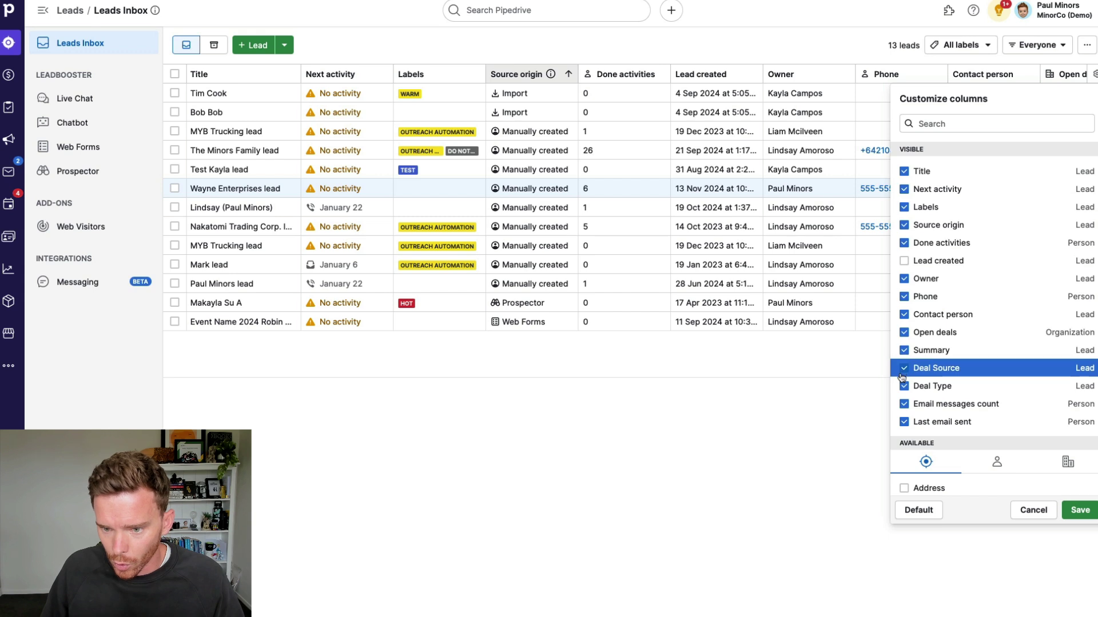
left_click(903, 423)
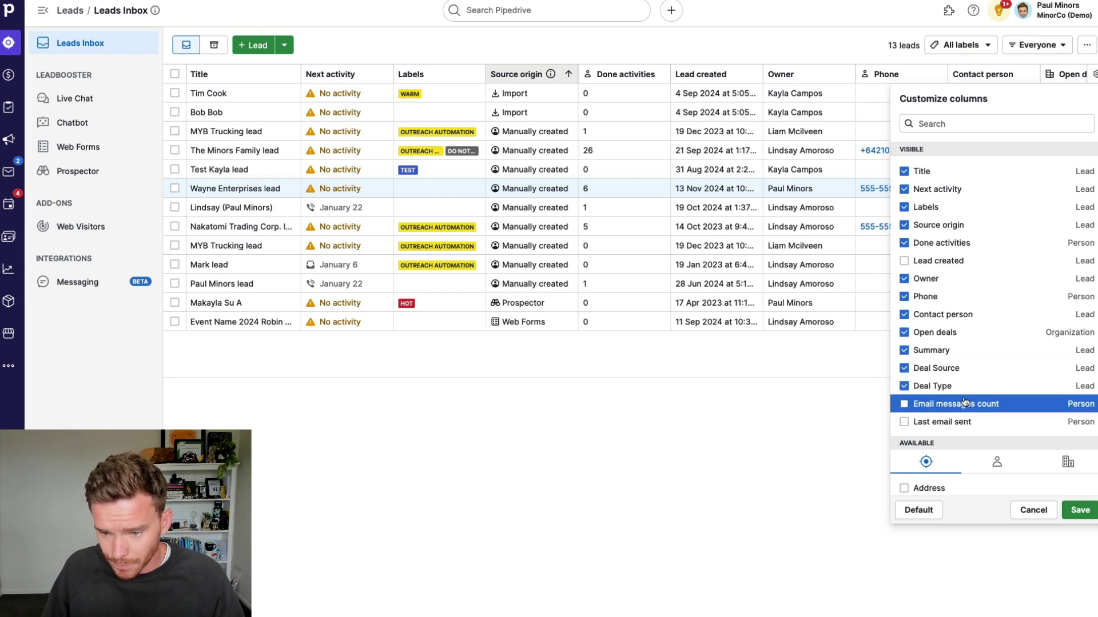
scroll(966, 401, "down", 1)
scroll(987, 320, "down", 2)
scroll(972, 229, "up", 3)
Step: Add the person Address column and move it right after Done activities
left_click(967, 124)
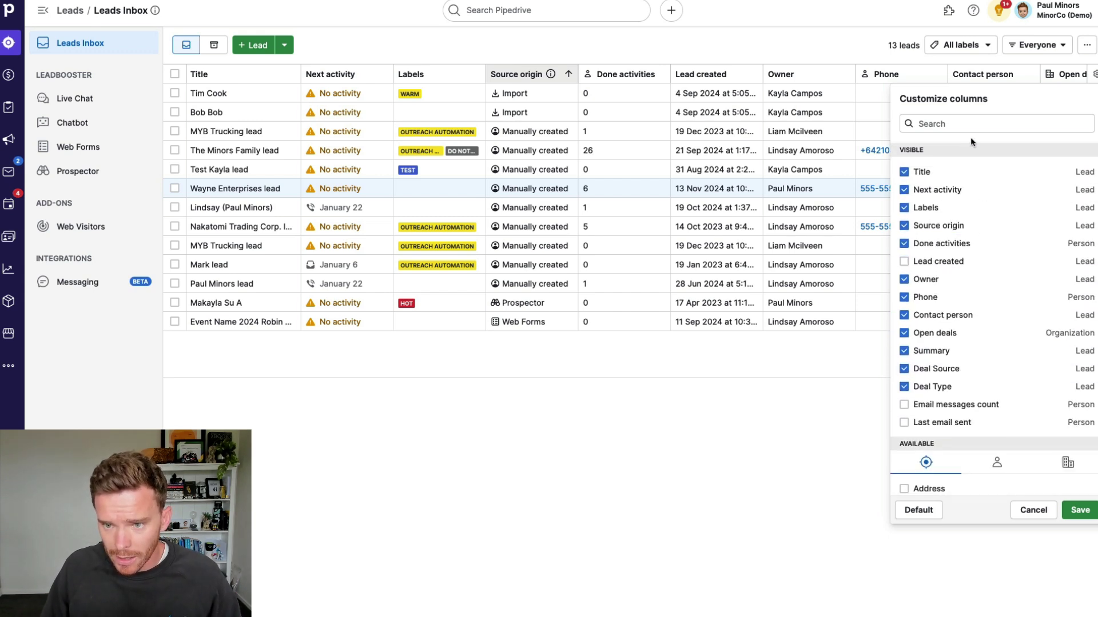
type("address")
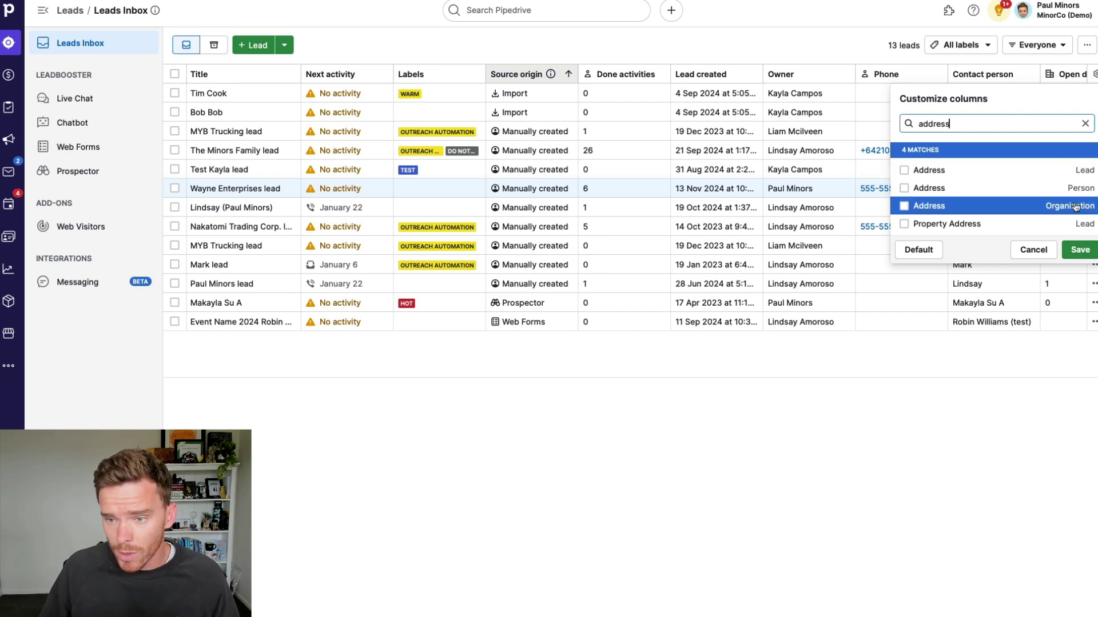
left_click(903, 189)
left_click(1079, 250)
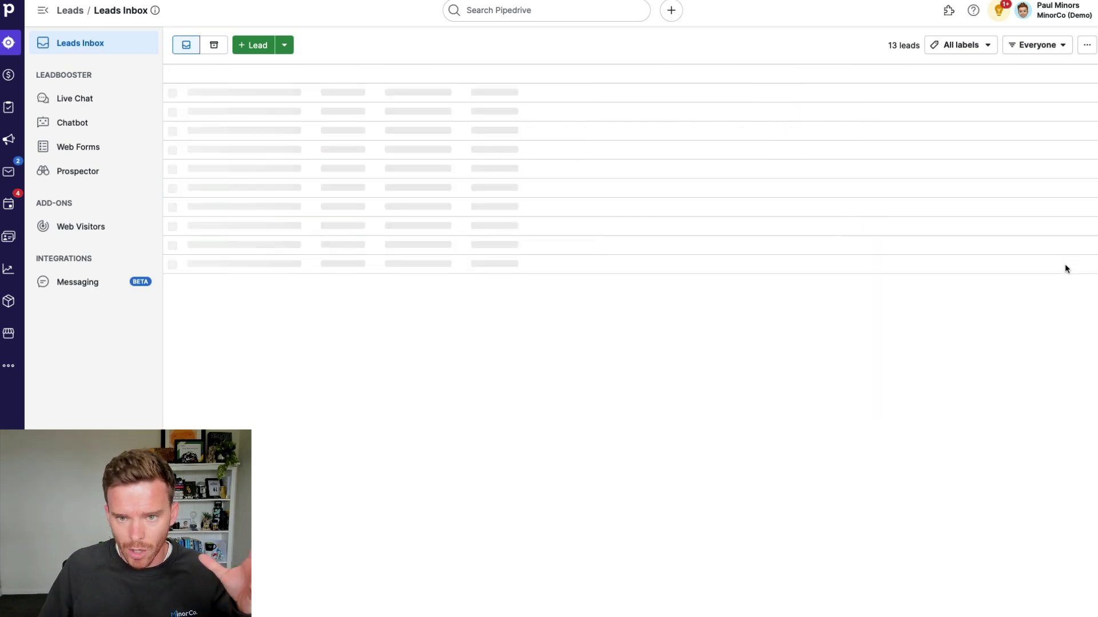
scroll(814, 213, "right", 7)
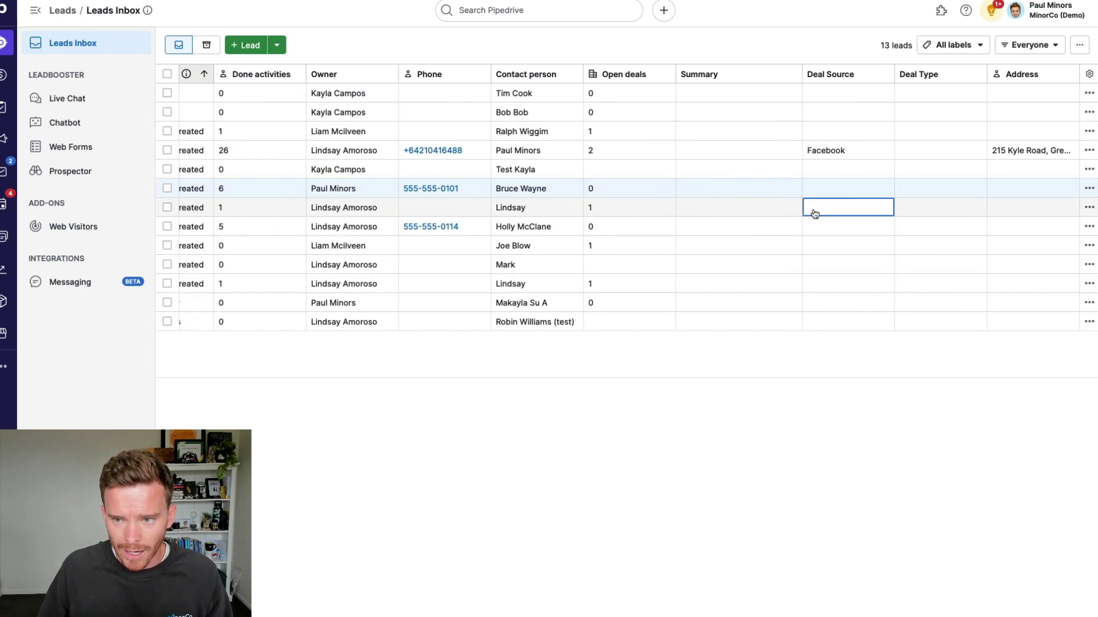
left_click_drag(1008, 77, 353, 74)
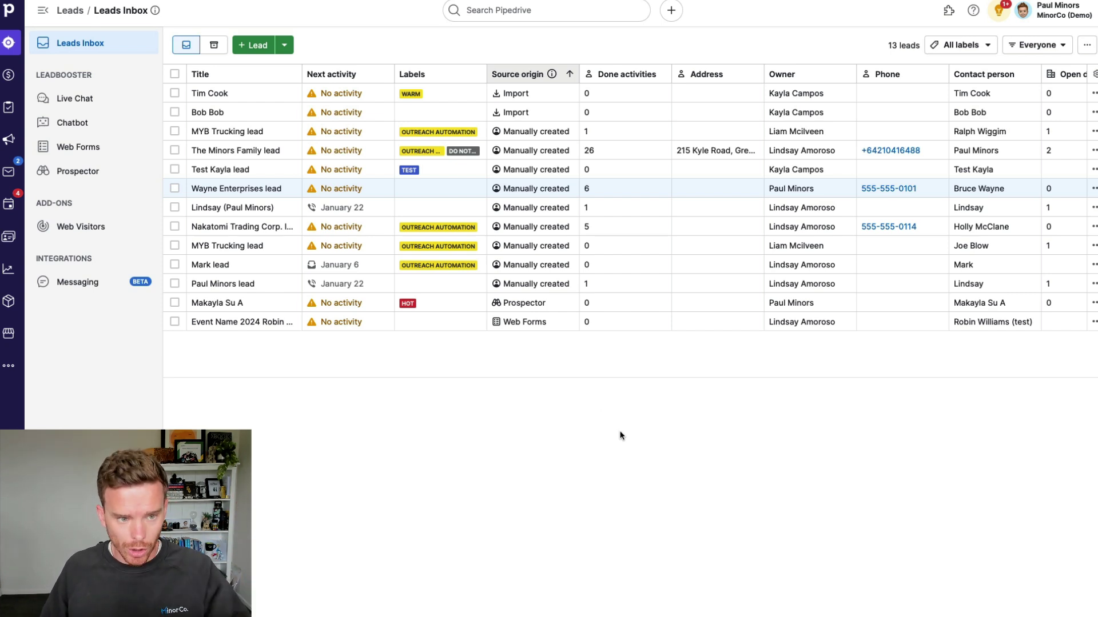
Step: Open the Wayne Enterprises lead's details and view its email section
left_click(239, 184)
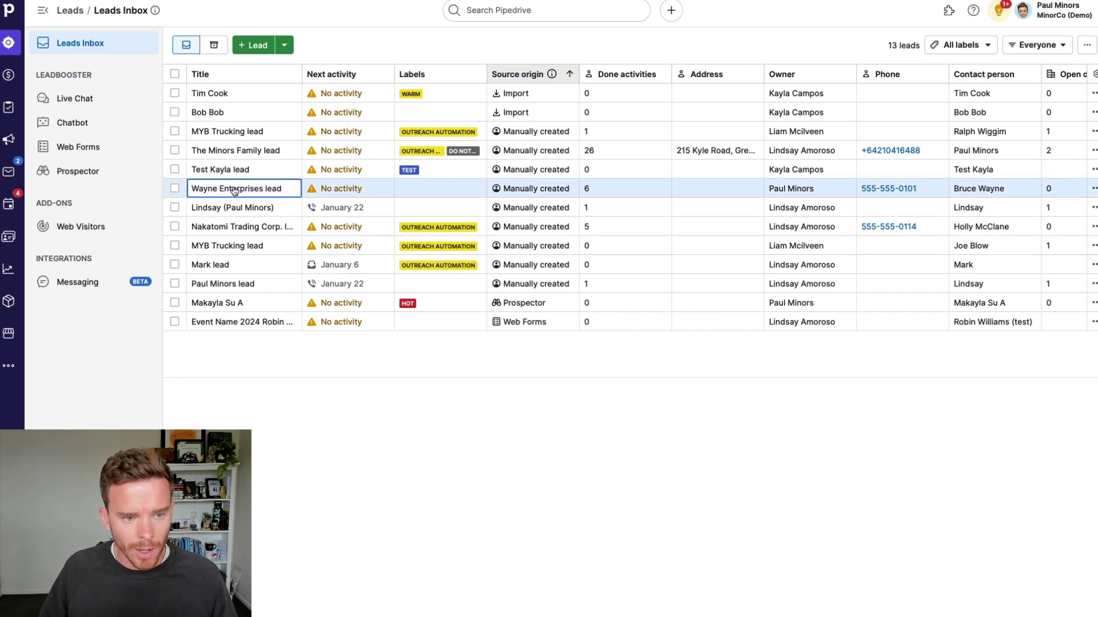
left_click(236, 190)
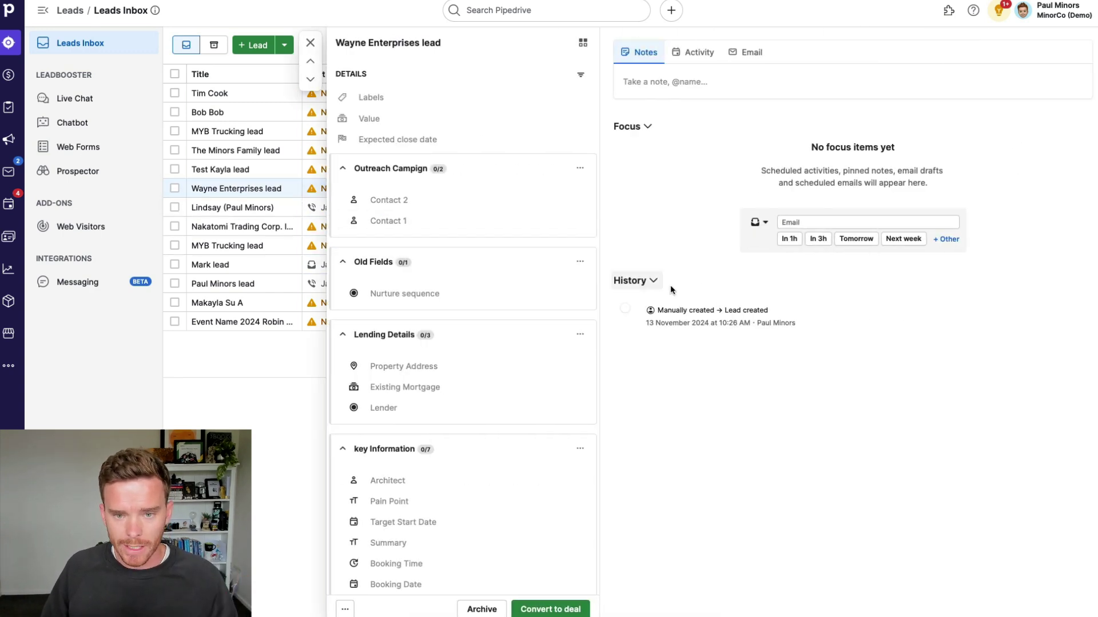
scroll(444, 293, "down", 6)
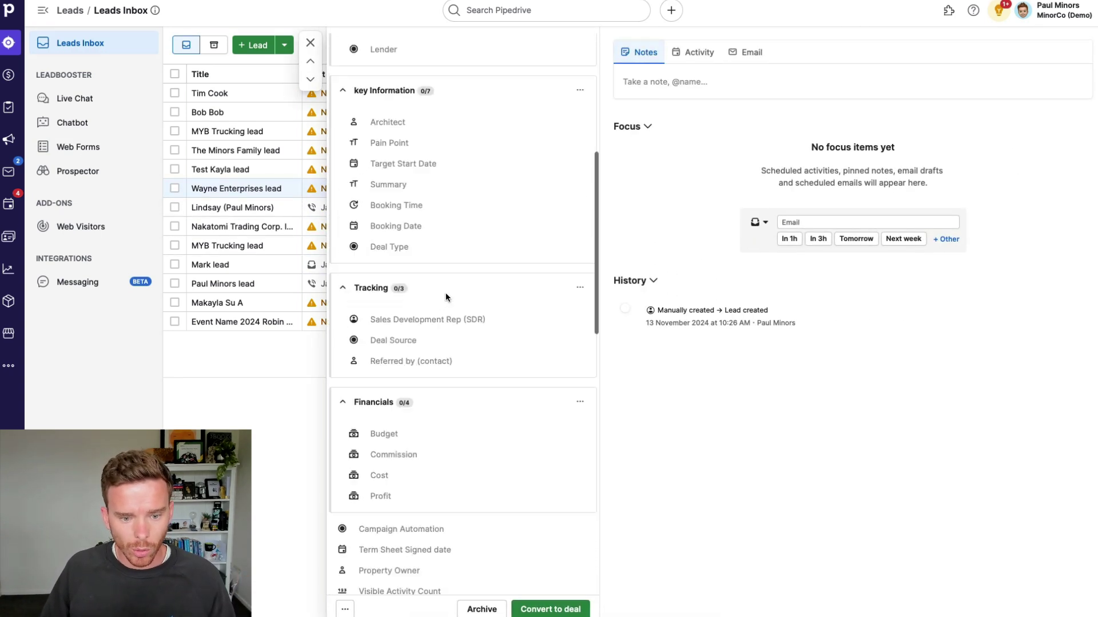
scroll(446, 294, "down", 15)
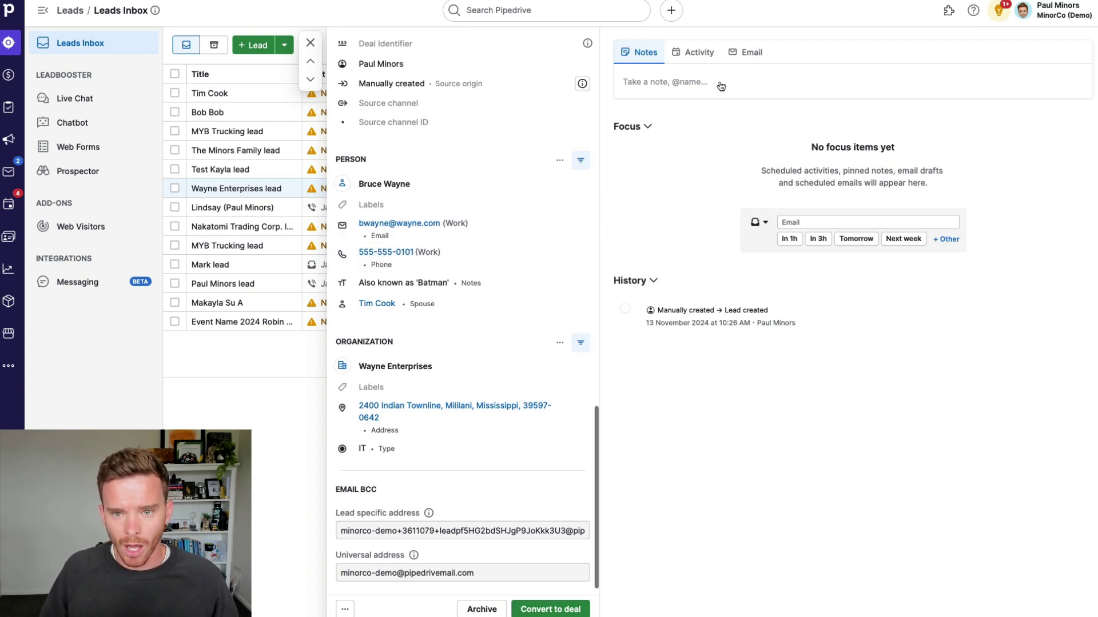
left_click(744, 52)
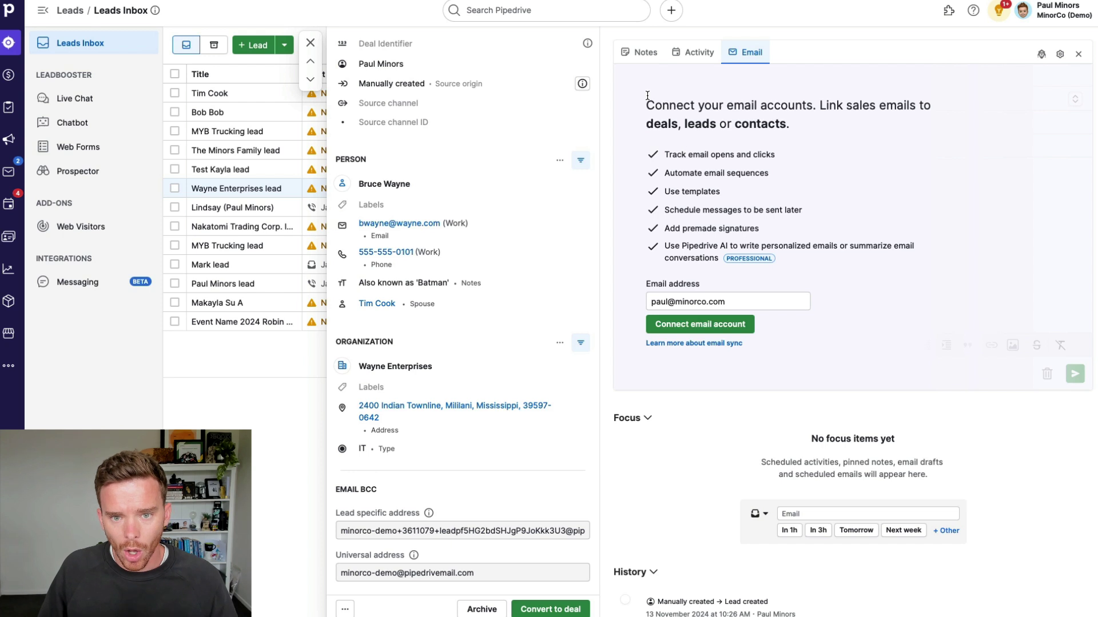
Step: Paste a Lorem ipsum paragraph as a new note on the Wayne Enterprises lead and save it
left_click(641, 52)
left_click(669, 90)
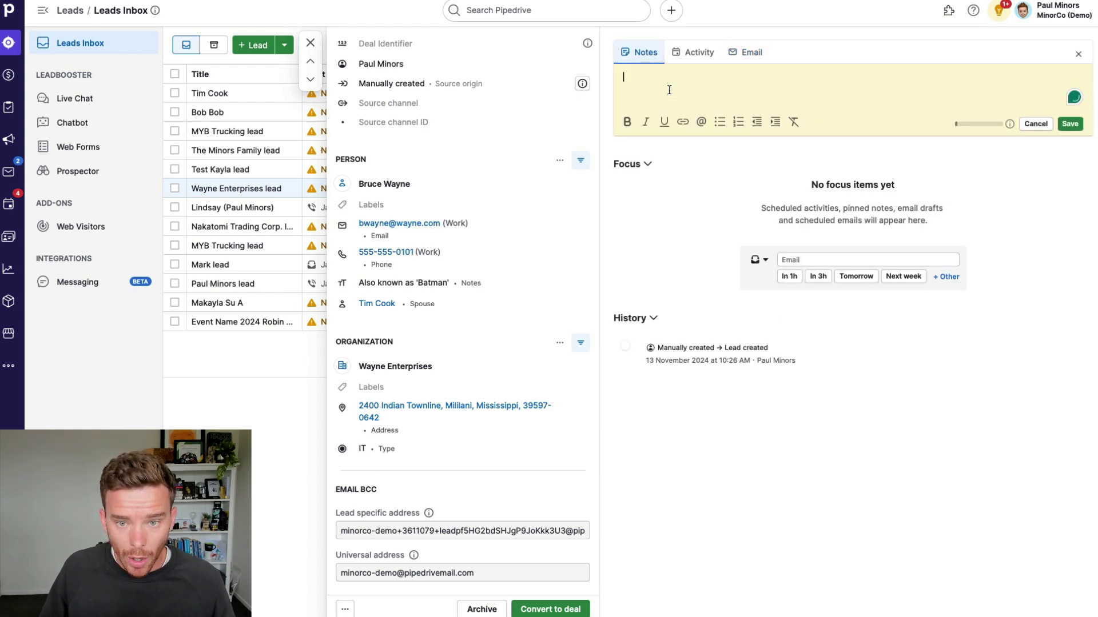
left_click(691, 57)
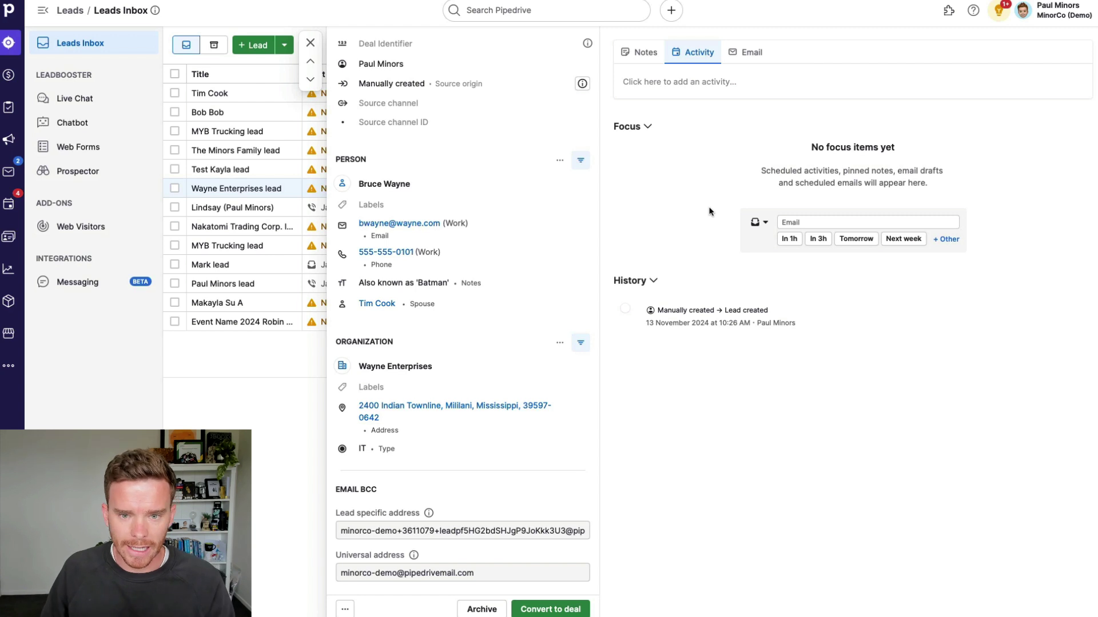
left_click(640, 52)
left_click(657, 79)
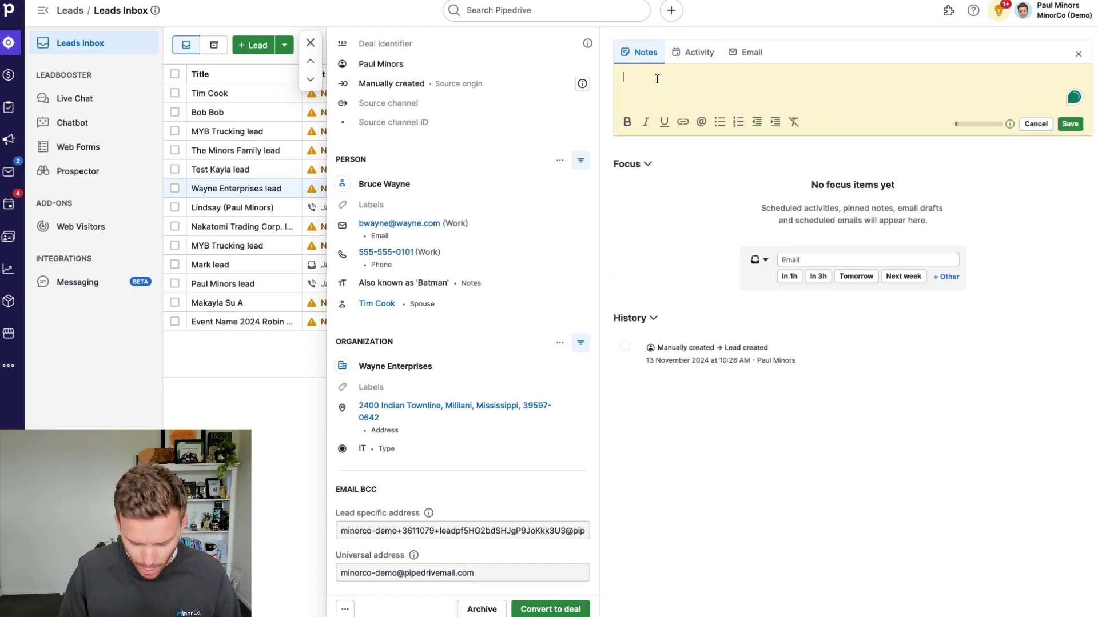
type("Lorem ipsum dolor sit amet, consectetur adipiscing elit, sed do eiusmod tempor incididunt ut labore et dolore magna aliqua. Ut enim ad minim veniam, quis nostrud exercitation ullamco laboris nisi ut aliquip ex ea commodo consequat. Duis aute irure dolor in reprehenderit in voluptate velit esse cillum dolore eu fugiat nulla pariatur. Excepteur sint occaecat cupidatat non proident, sunt in culpa qui officia deserunt mollit anim id est laborum.")
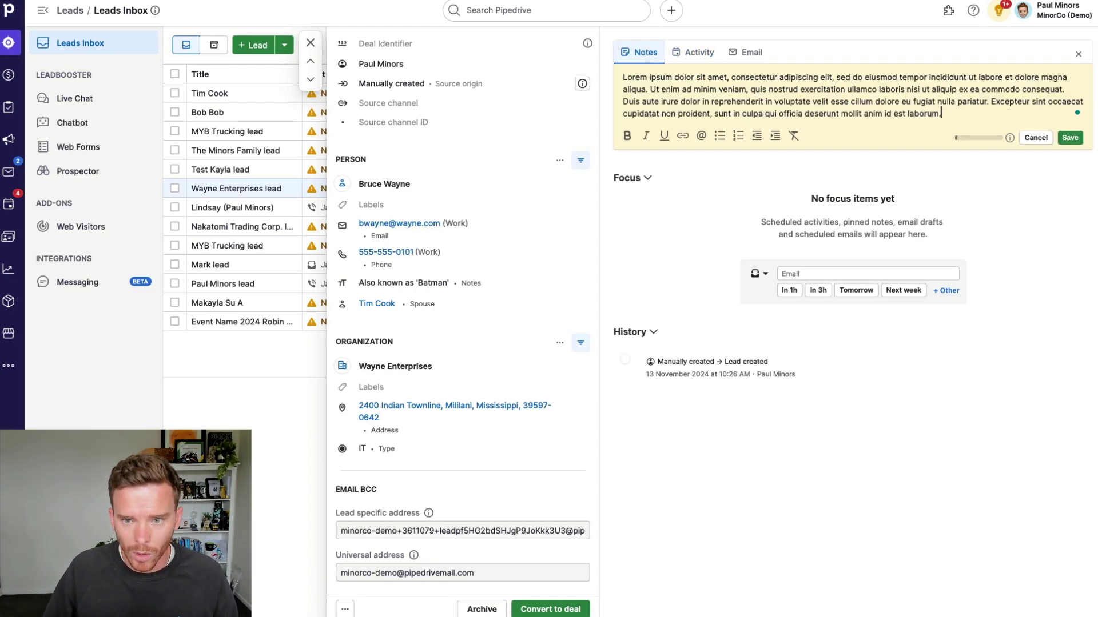
left_click(1069, 138)
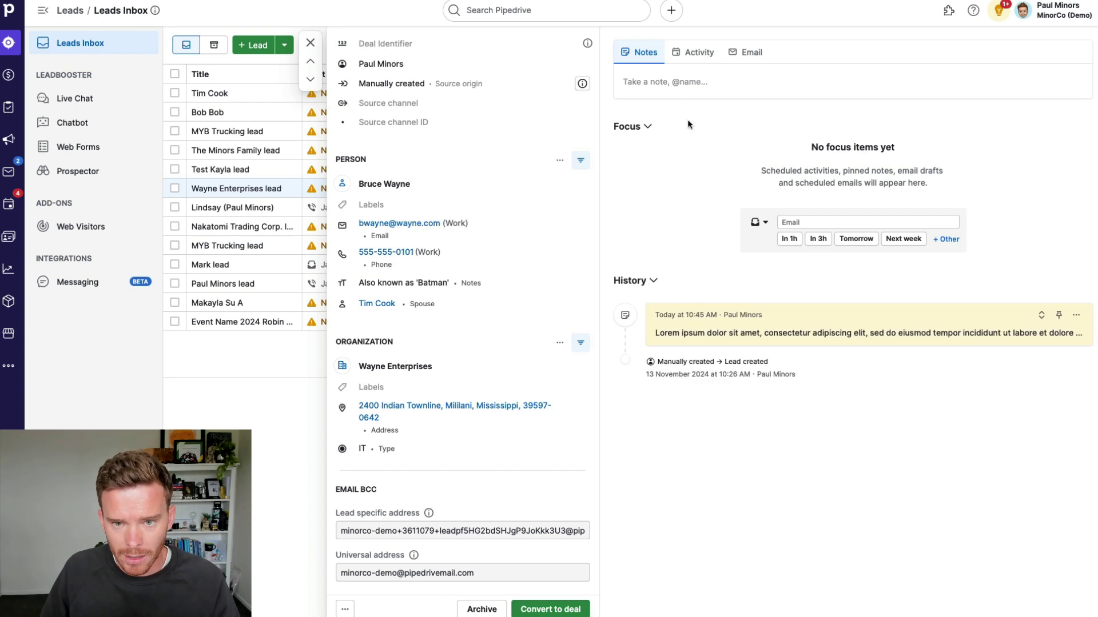
left_click(697, 52)
Step: Log a completed Call with notes 'Call notes' and schedule an Email activity for tomorrow
left_click(715, 85)
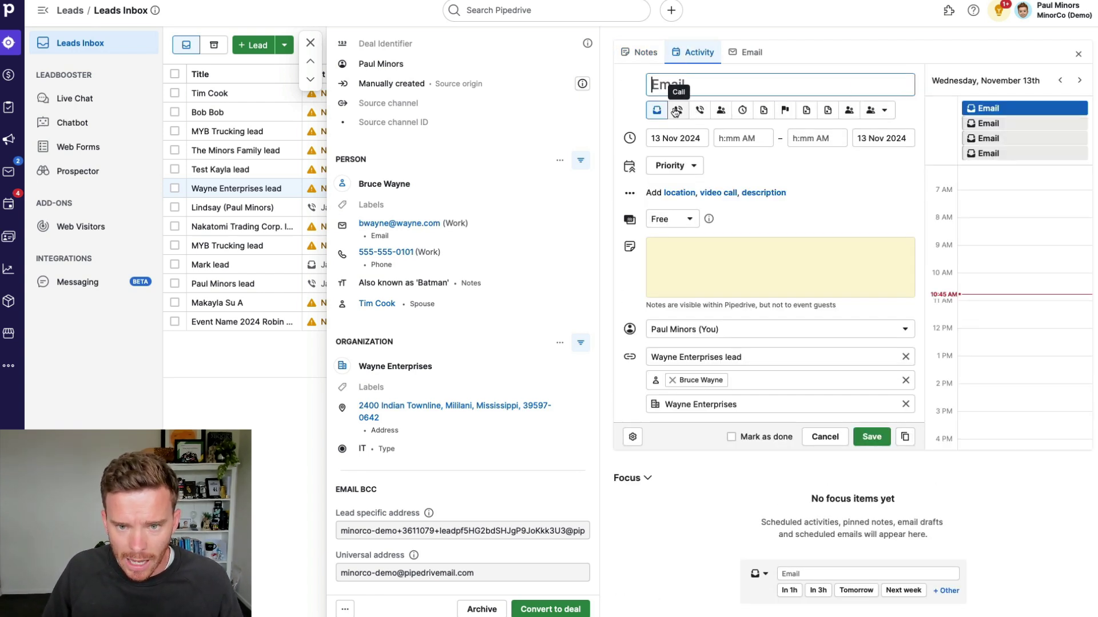
left_click(675, 112)
left_click(707, 258)
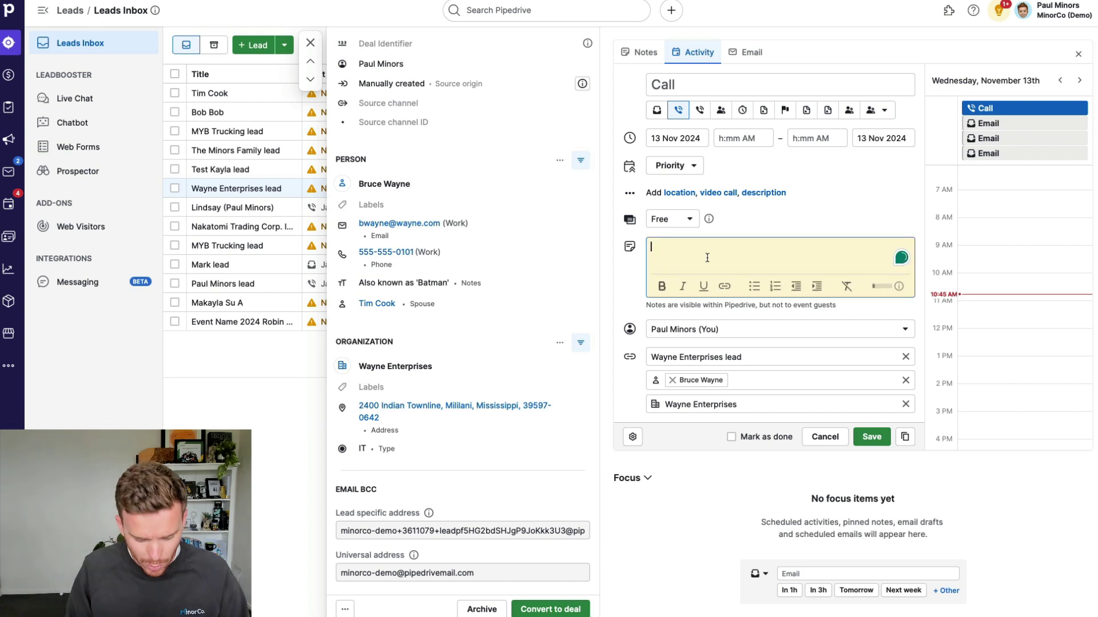
type("Call notes go here.")
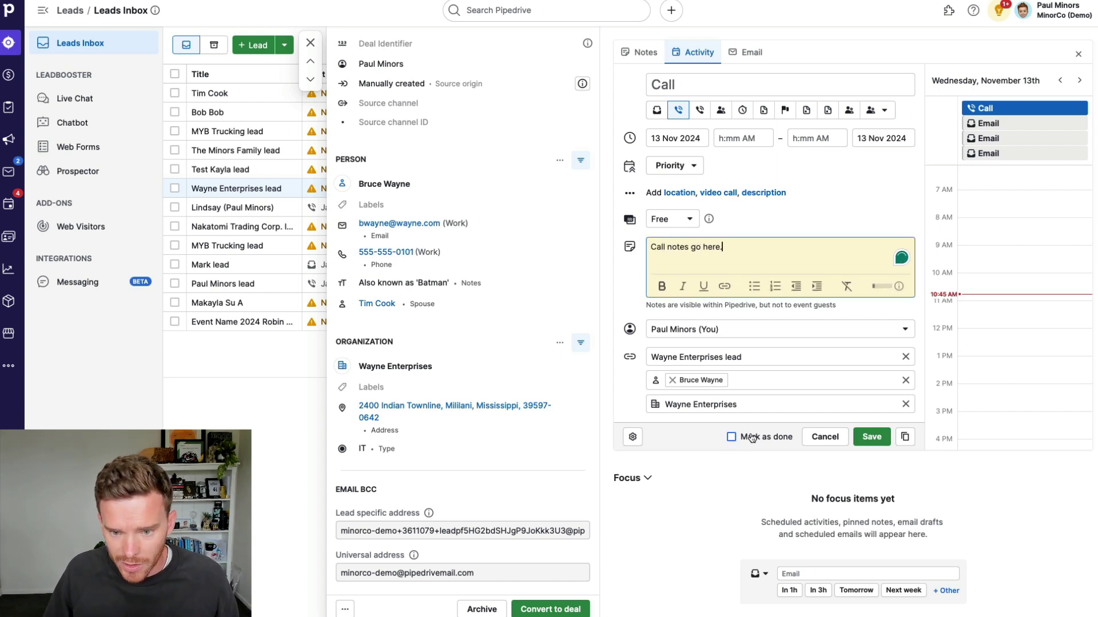
left_click(731, 437)
left_click(872, 437)
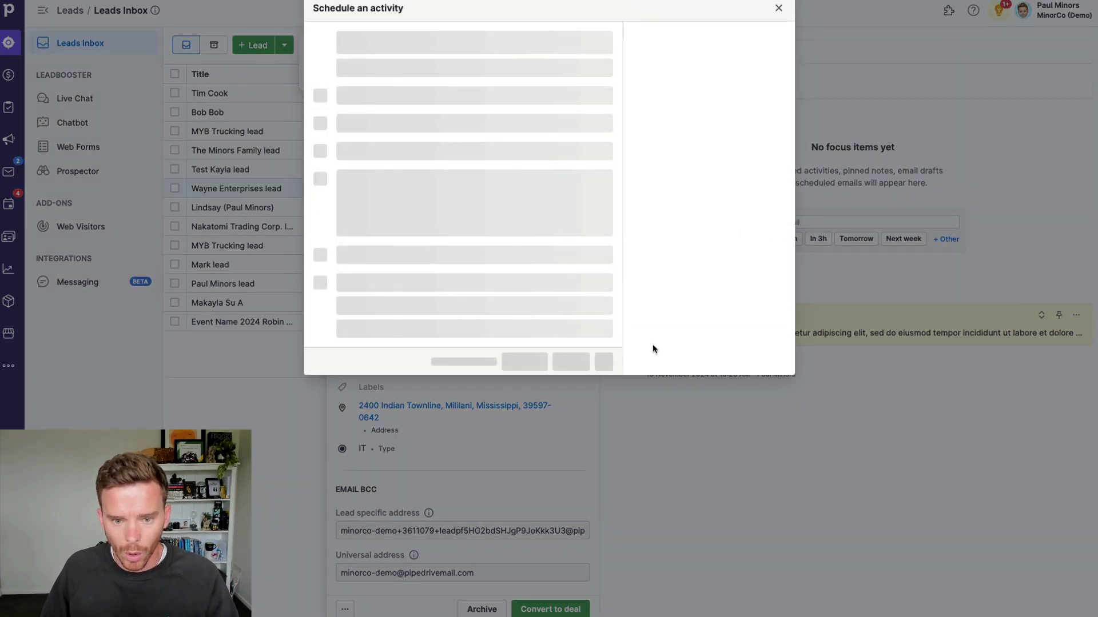
left_click(520, 393)
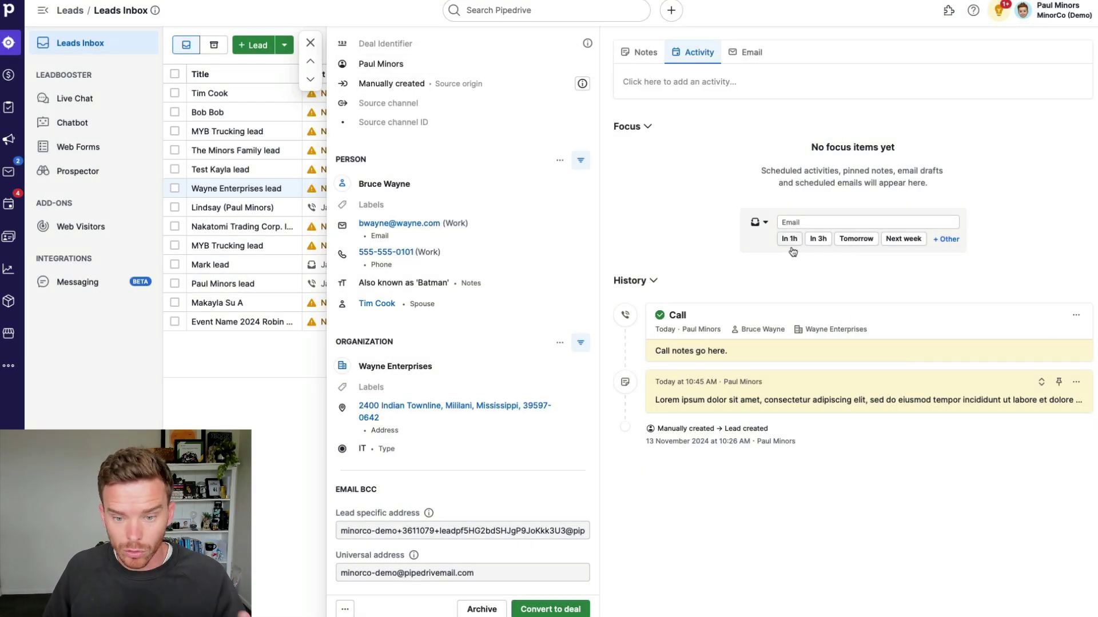
left_click(854, 240)
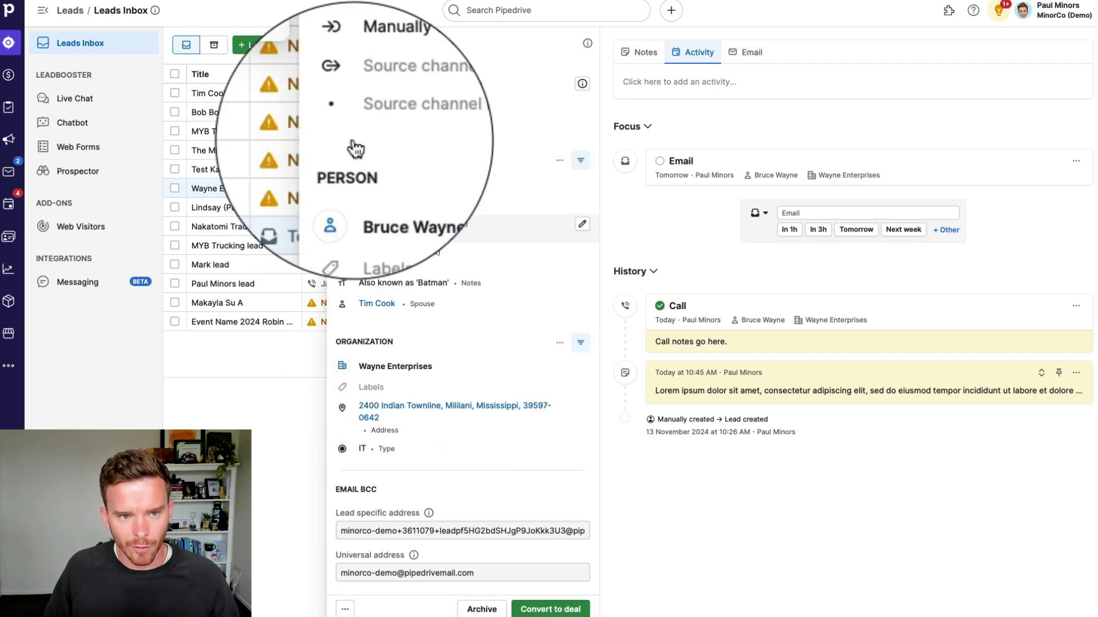
Step: Close the lead panel, look at the archived Tom Jones lead, then switch back to the active inbox
left_click(310, 42)
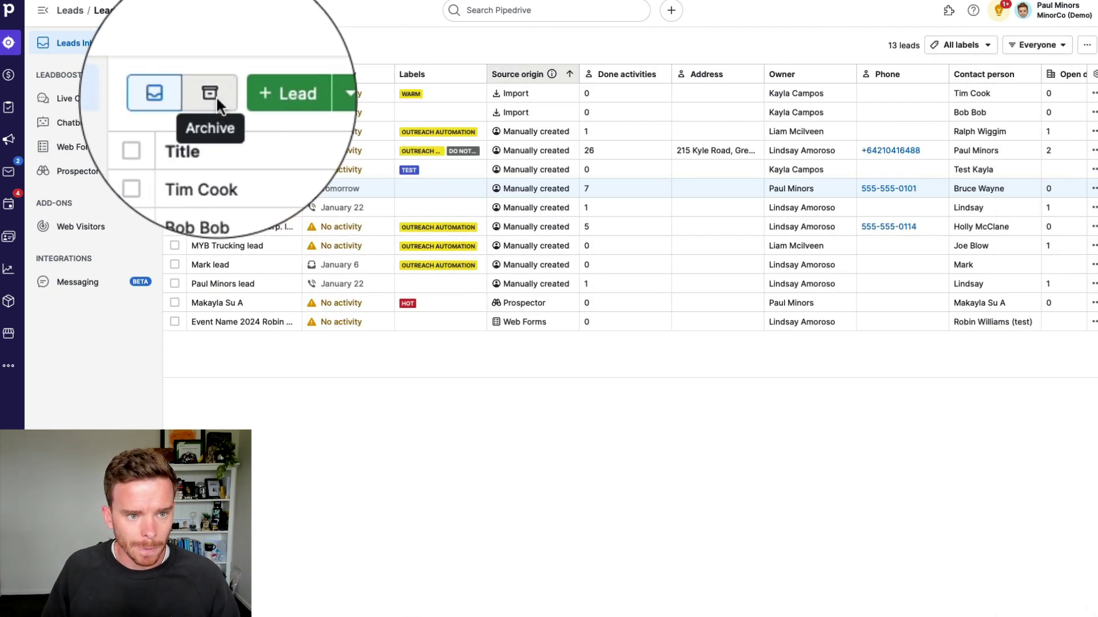
left_click(214, 45)
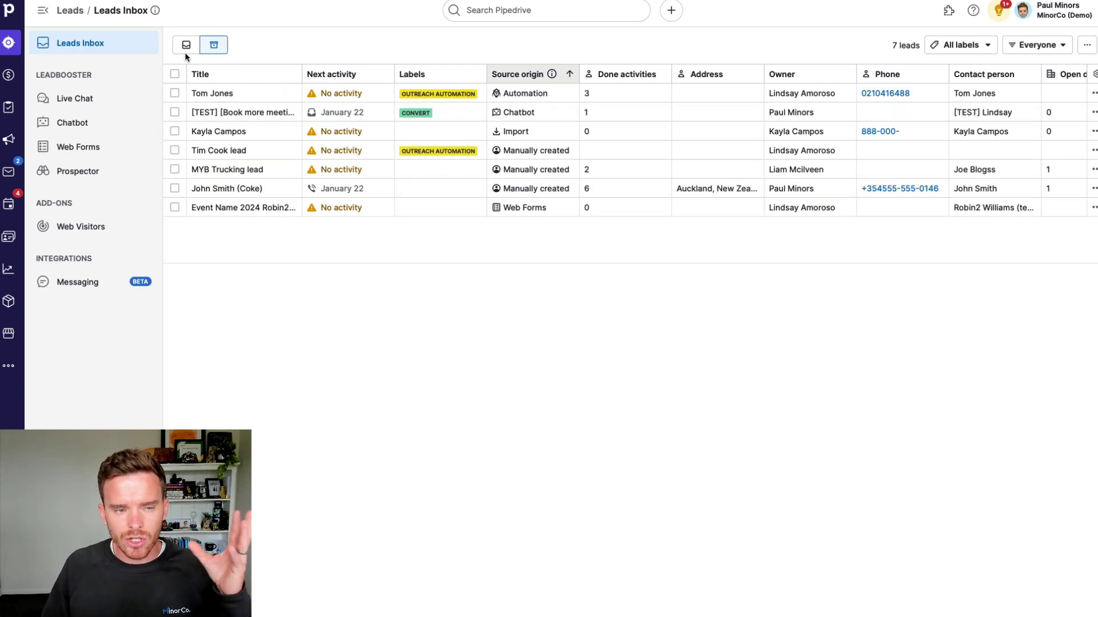
left_click(220, 94)
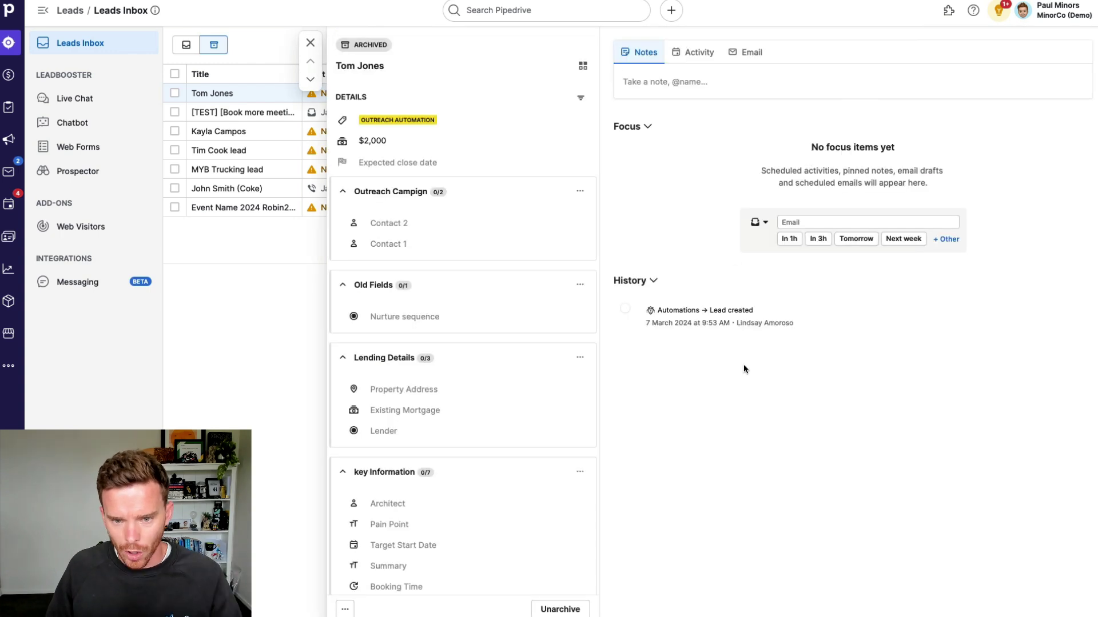
left_click(309, 44)
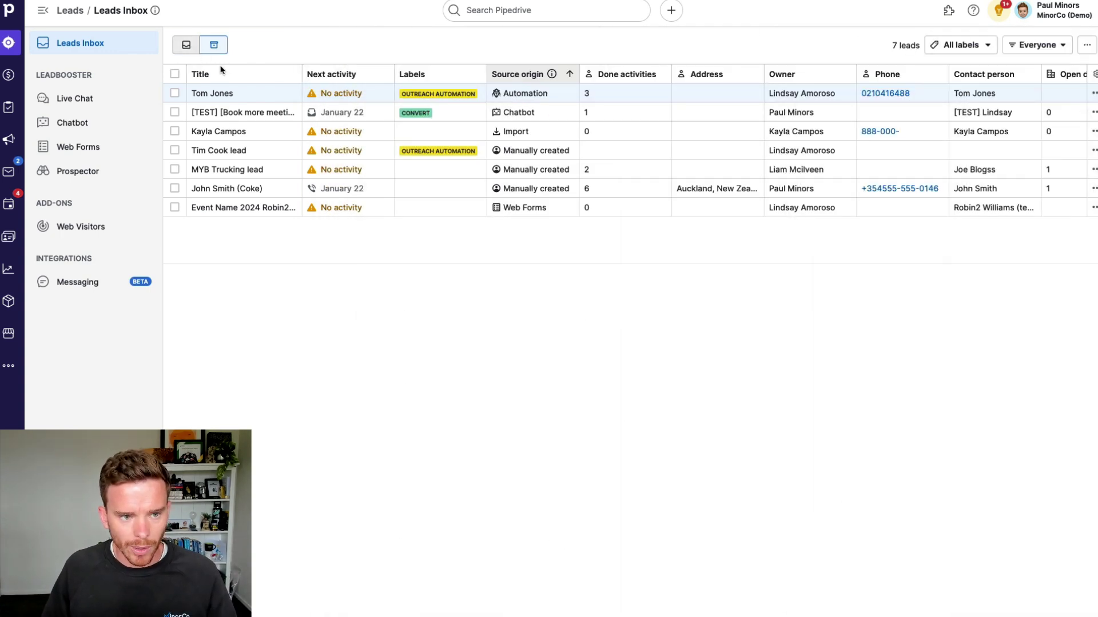
left_click(186, 45)
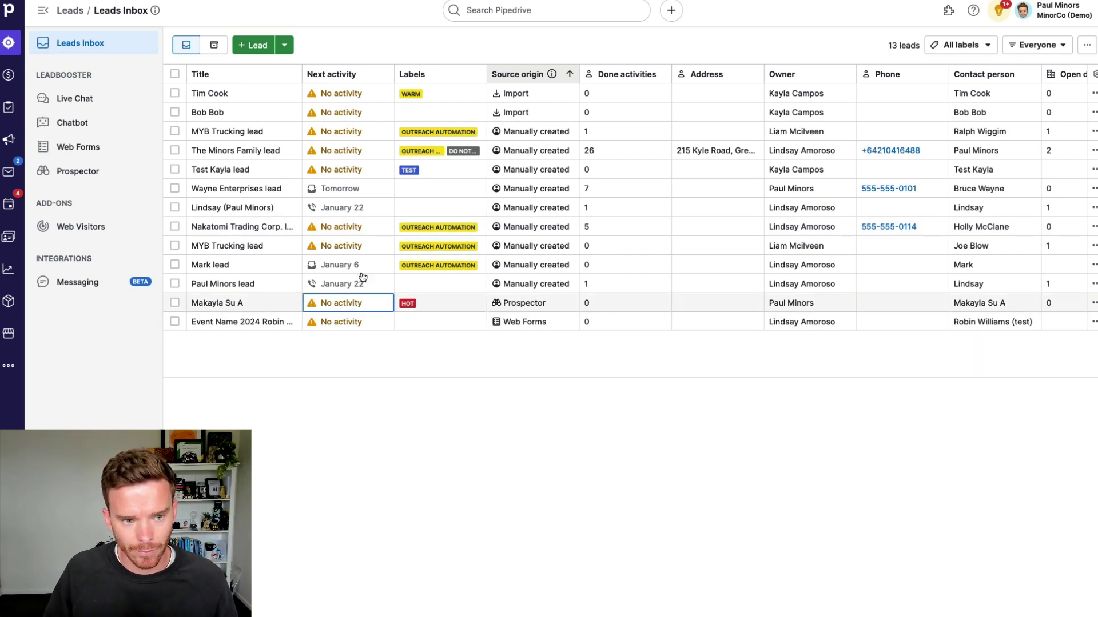
Step: Open the Wayne Enterprises lead and convert it to a deal, keeping Sales Pipeline as the pipeline
left_click(273, 189)
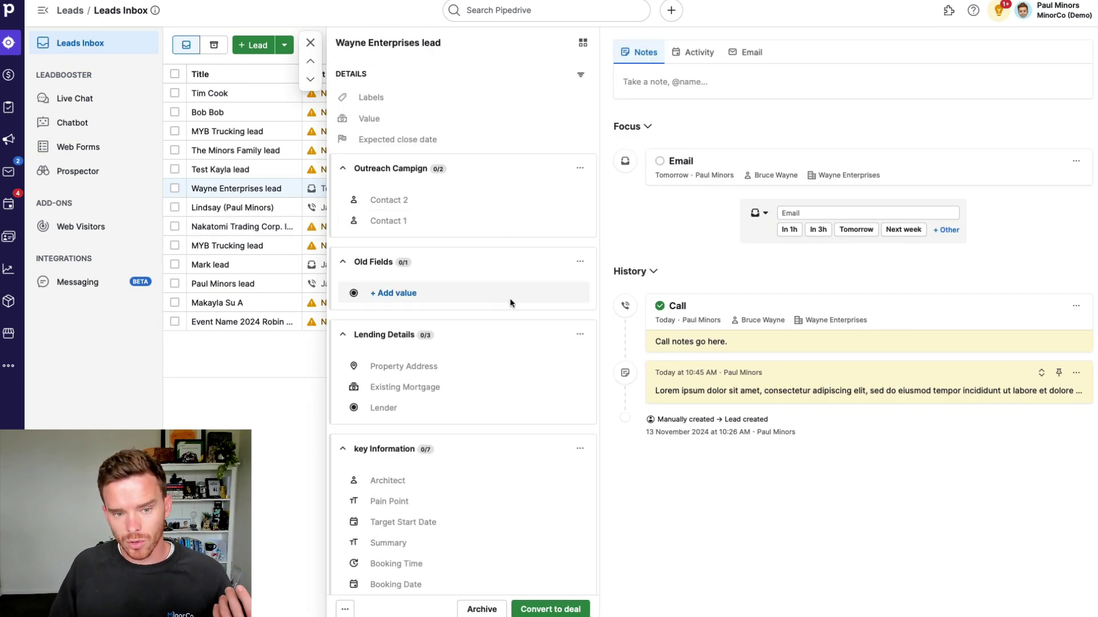
scroll(497, 307, "down", 10)
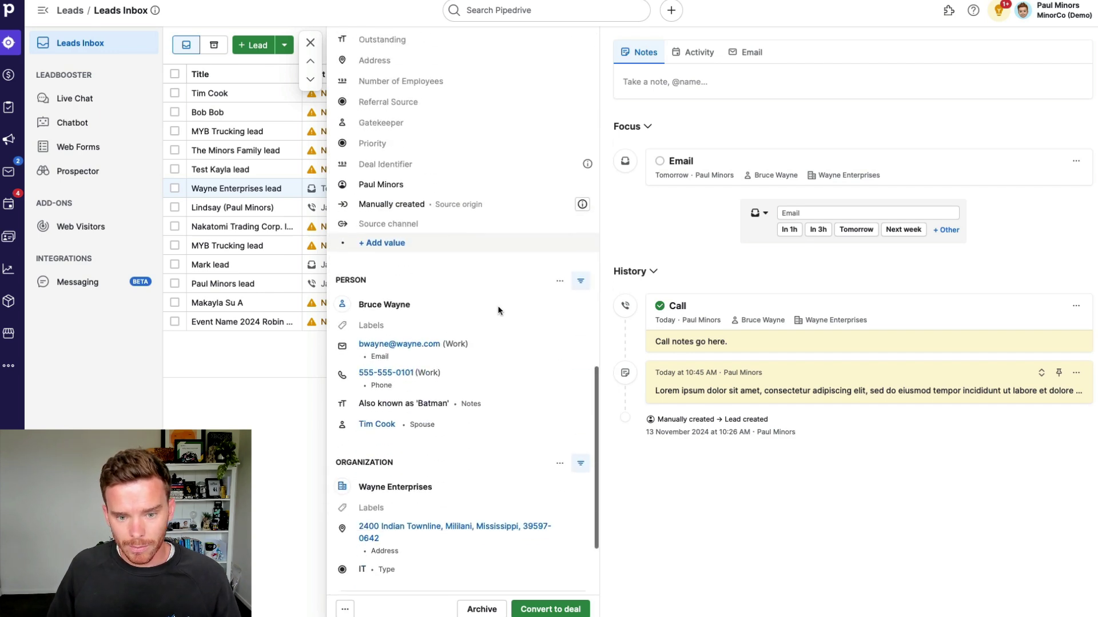
left_click(558, 609)
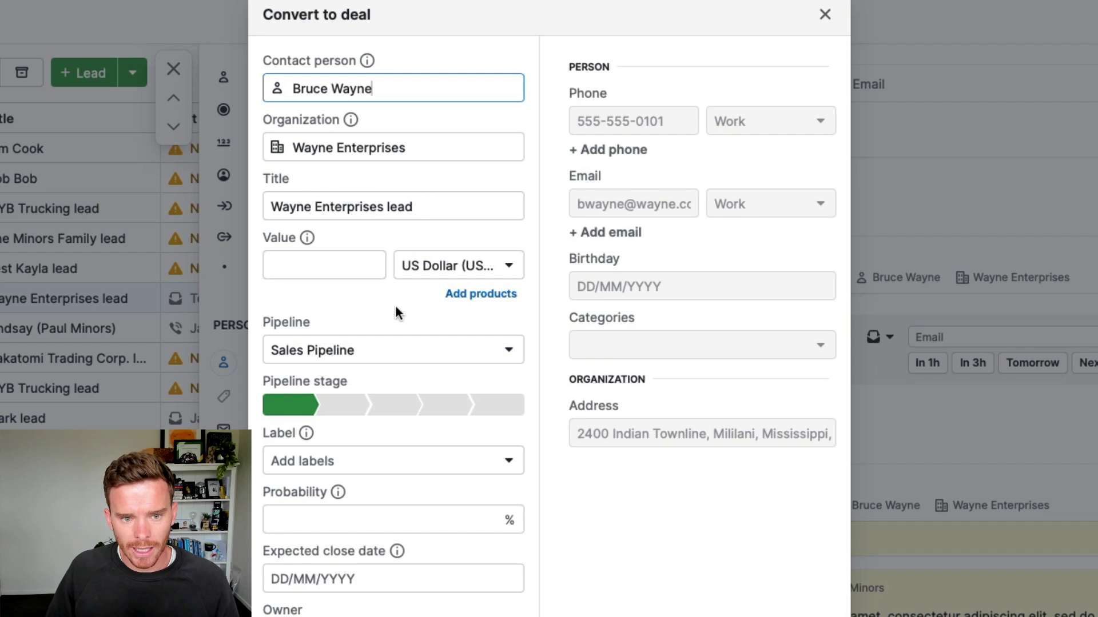
left_click(381, 358)
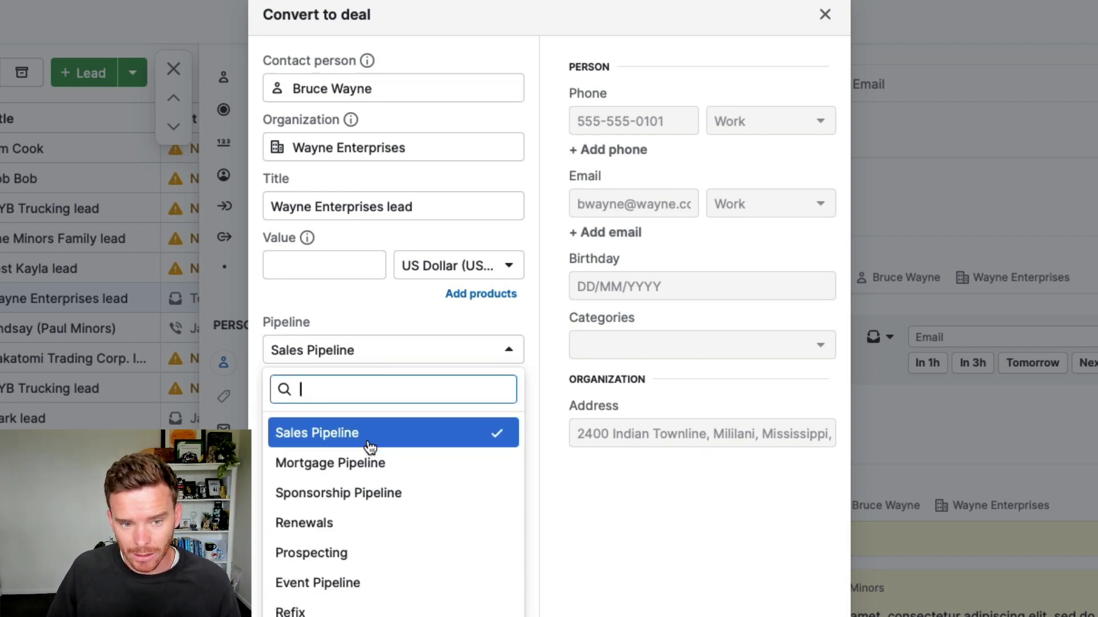
left_click(370, 446)
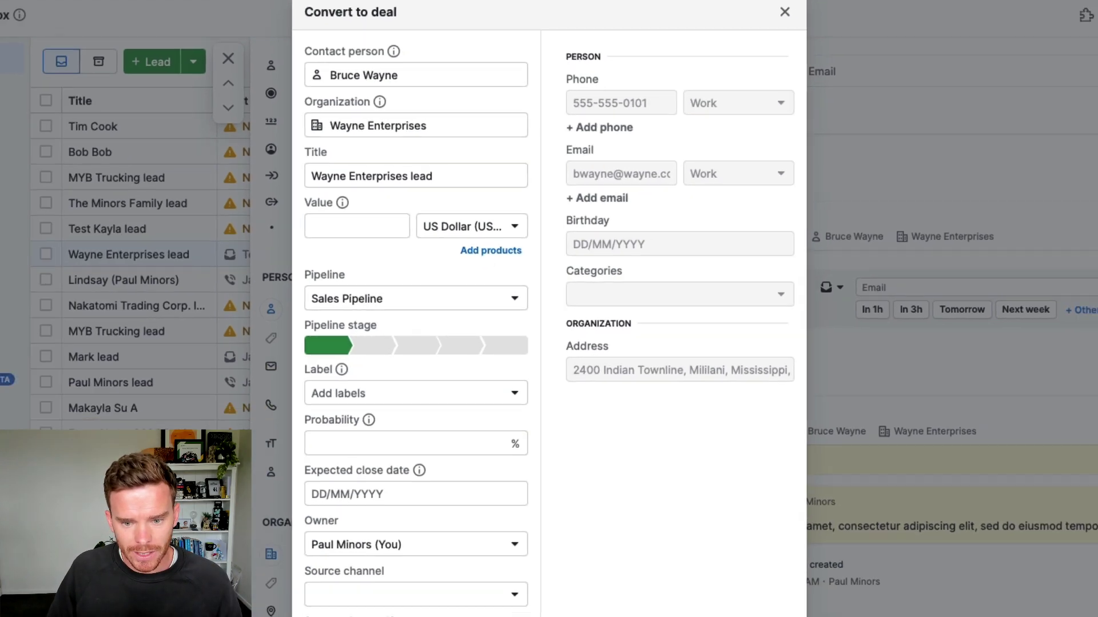
left_click(714, 608)
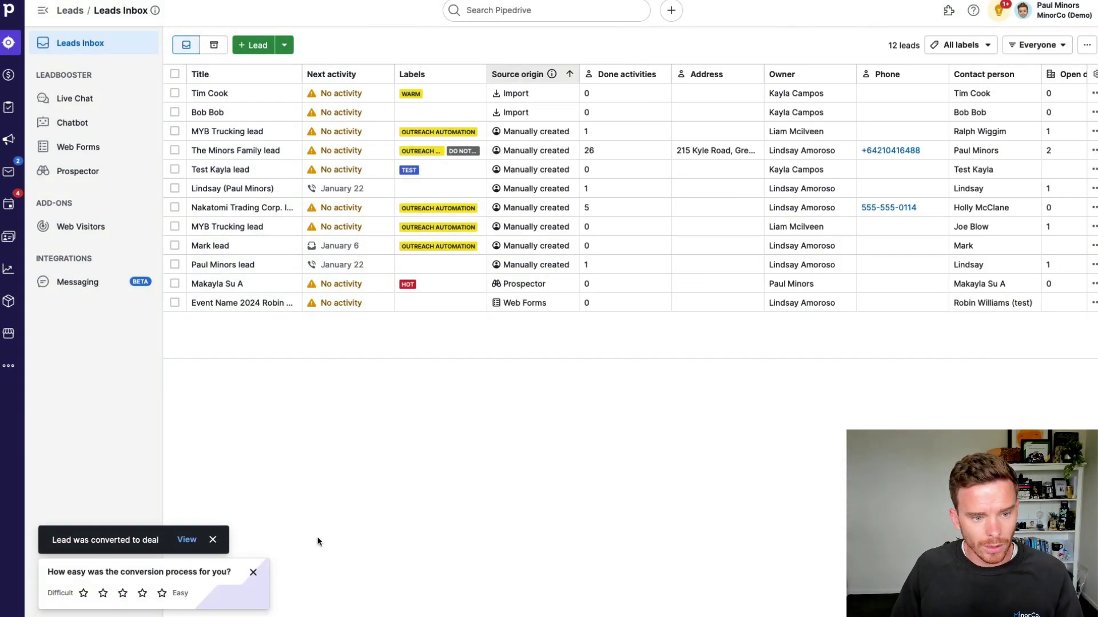
Step: Open the new Wayne Enterprises deal from the conversion notice and expand its History section
left_click(181, 541)
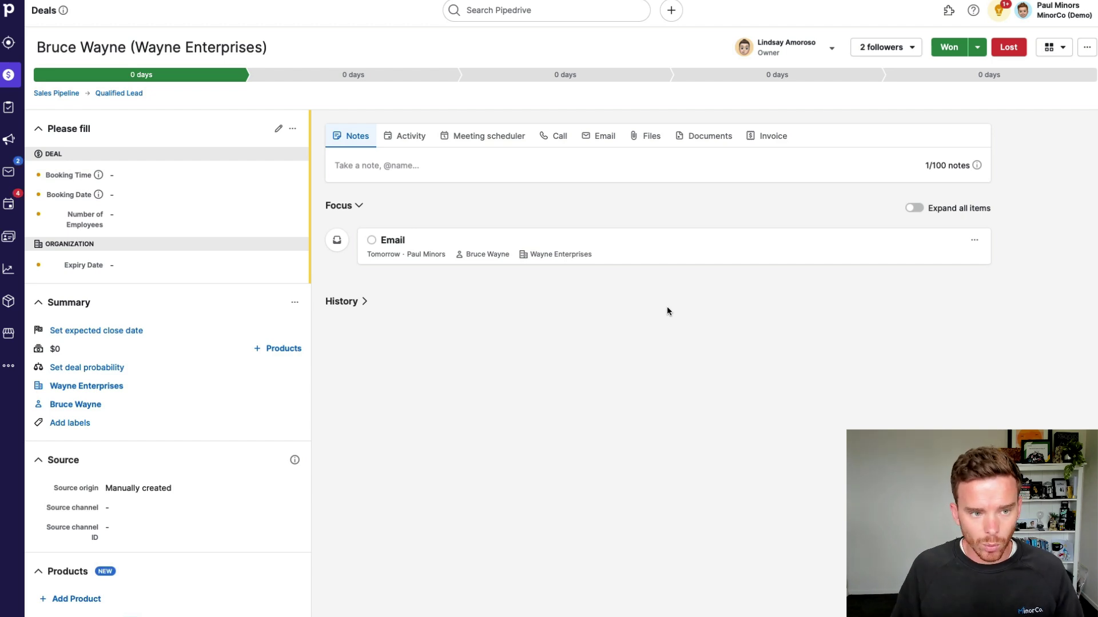
left_click(340, 301)
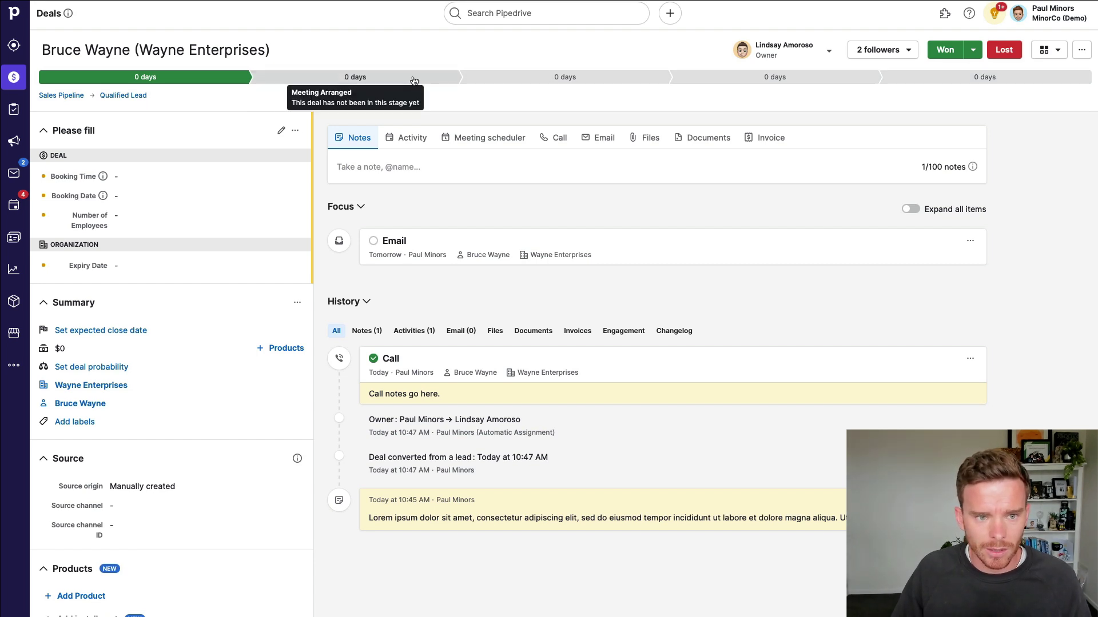
Step: Move the deal to the Meeting Arranged stage and reopen it from the pipeline board
left_click(398, 79)
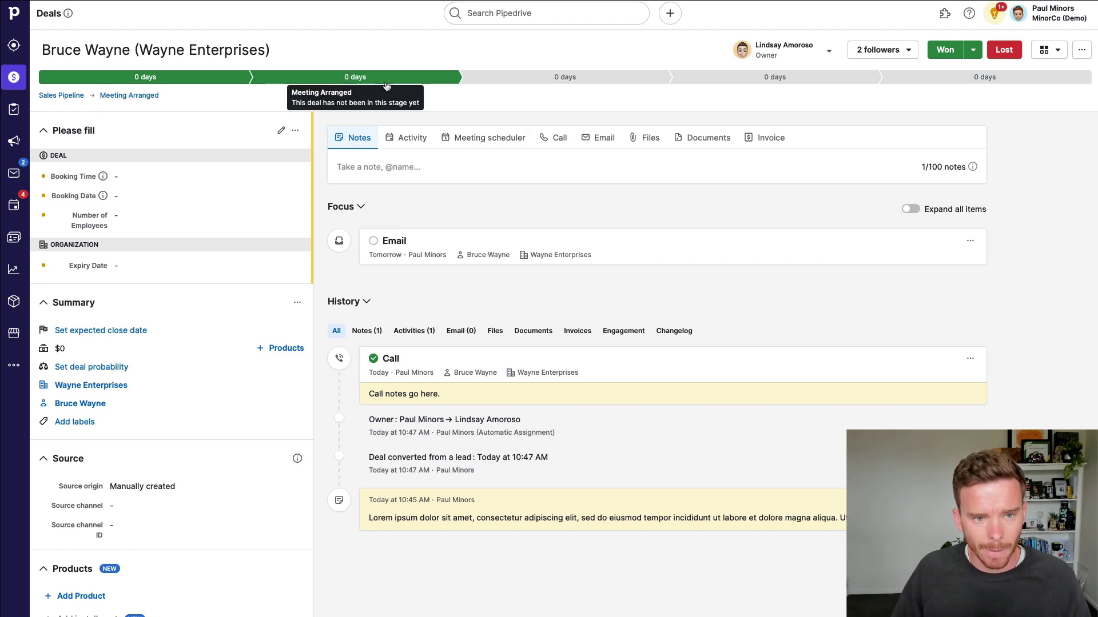
left_click(14, 77)
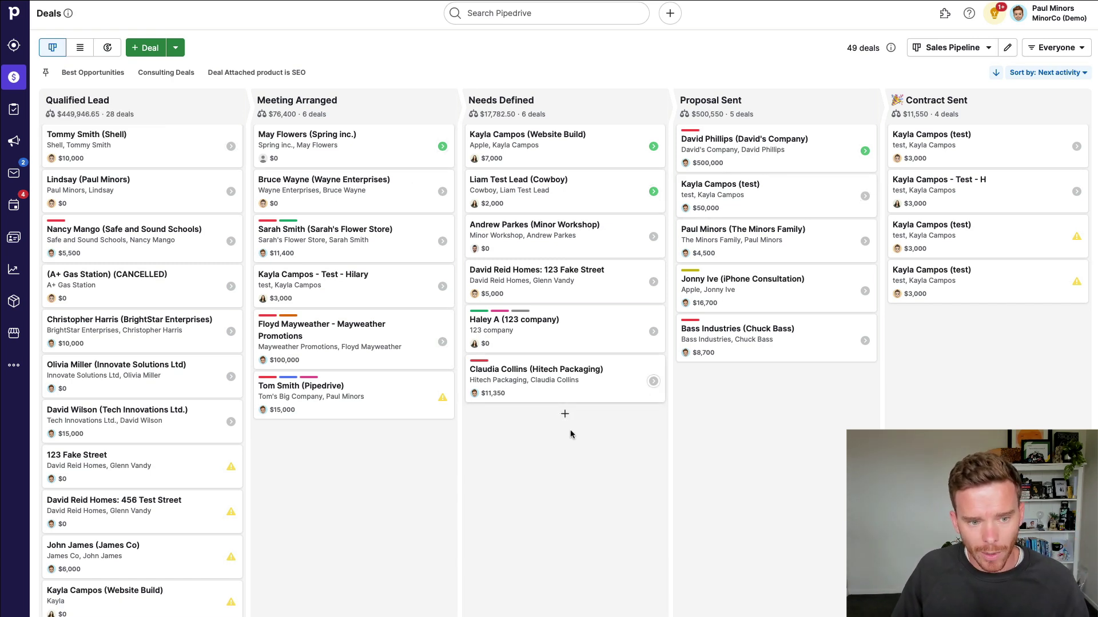
left_click(341, 179)
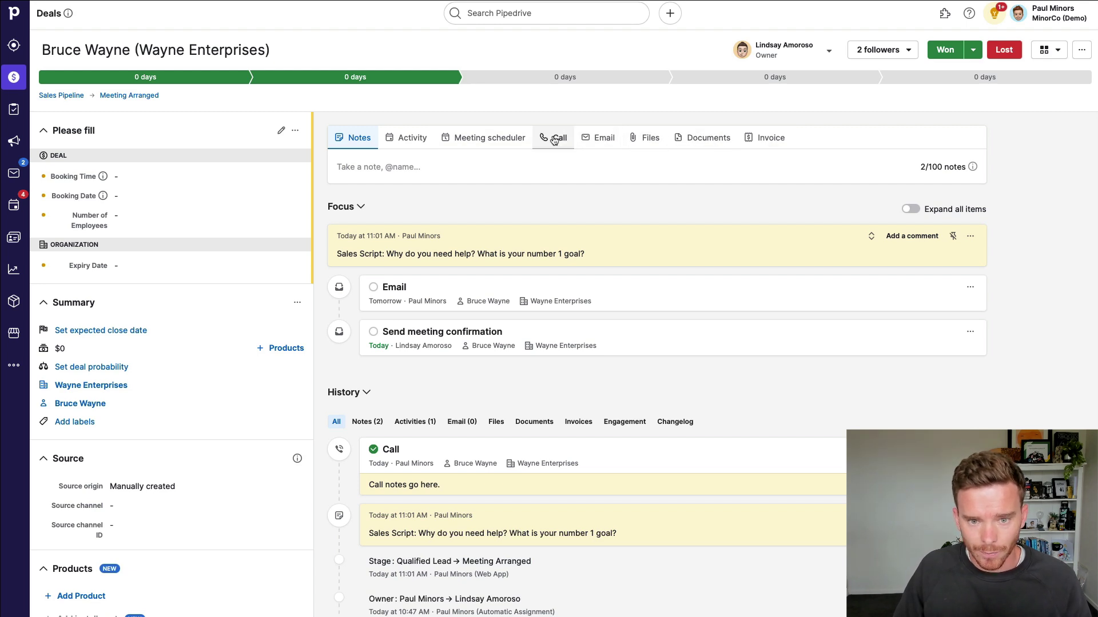
Step: Look over the deal's Documents and Invoice tabs, then scroll through its sidebar details
left_click(704, 142)
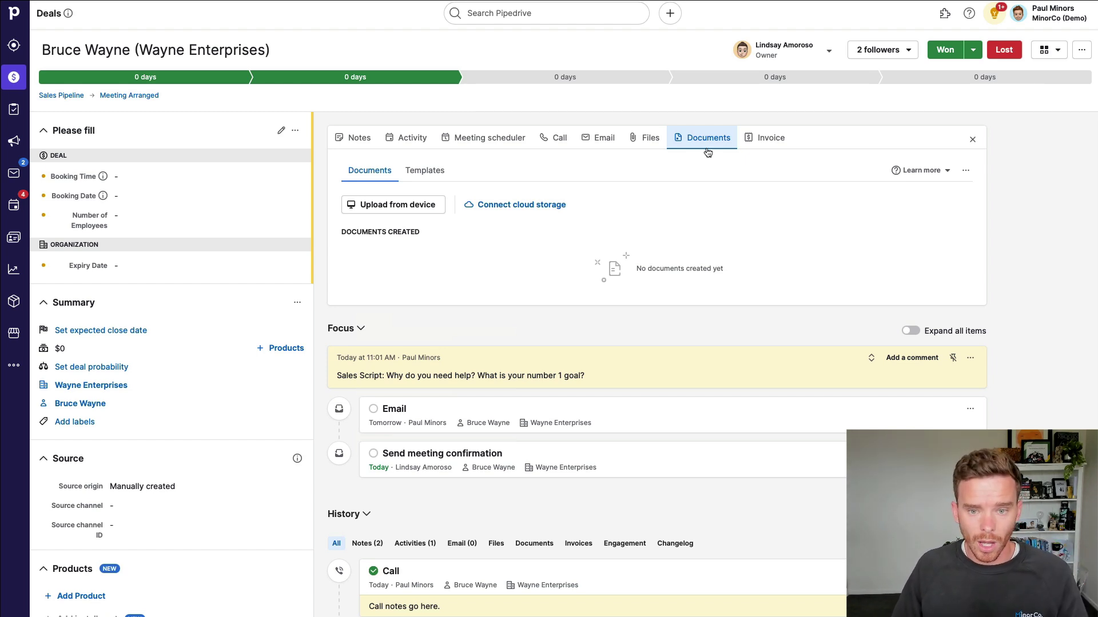
left_click(764, 141)
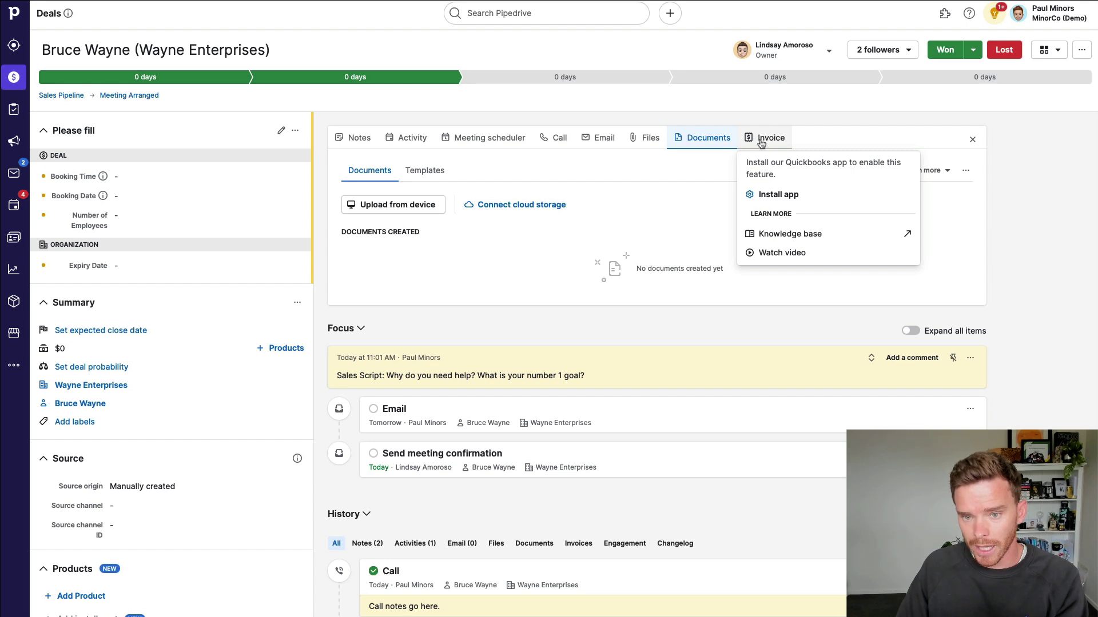
left_click(623, 202)
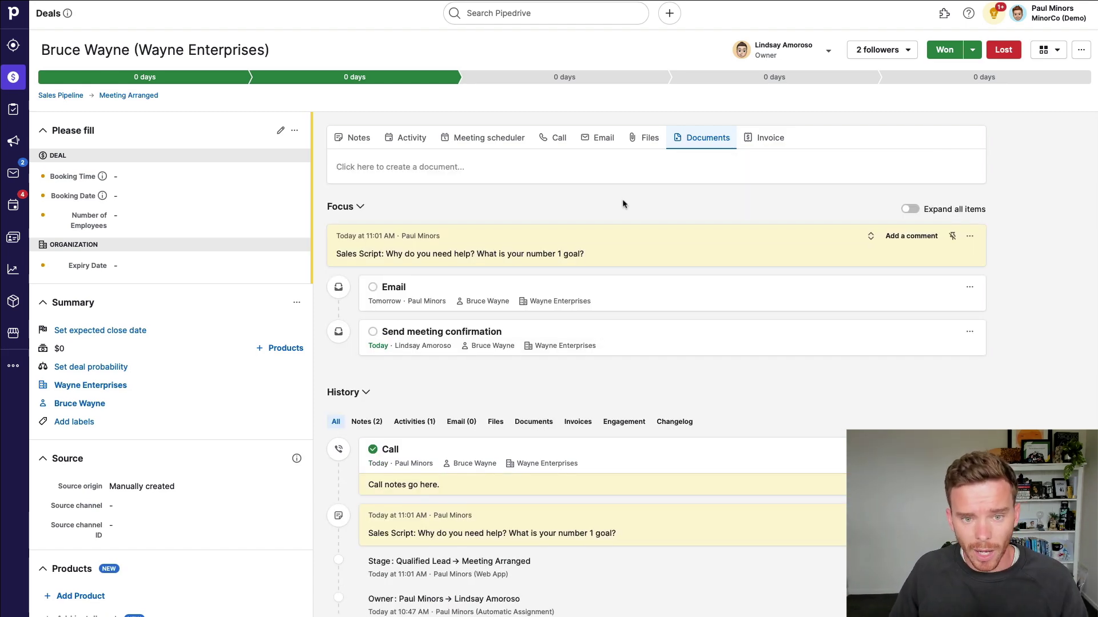
scroll(187, 296, "down", 6)
scroll(187, 296, "down", 3)
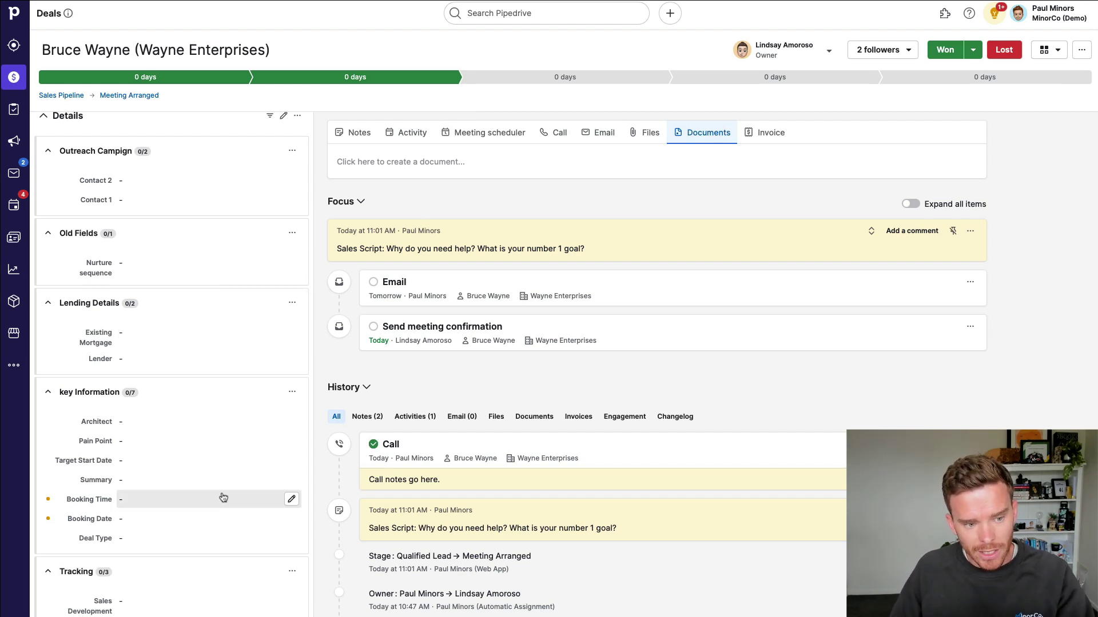
Step: Move the deal to Proposal Sent, setting deal type Sponsorship and deal source LinkedIn
left_click(767, 80)
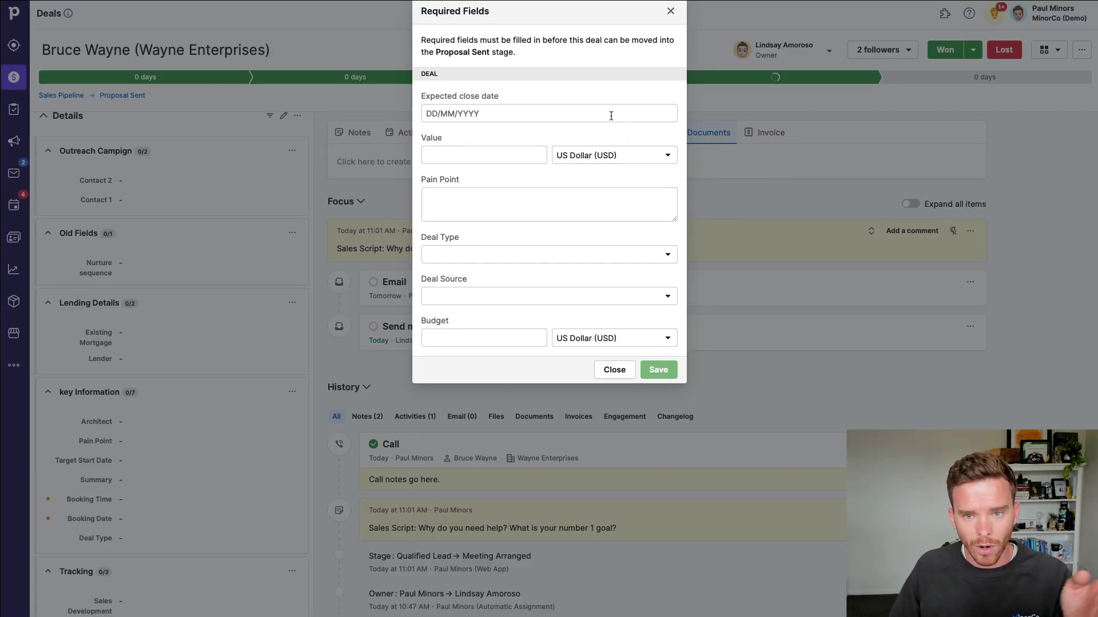
left_click(501, 158)
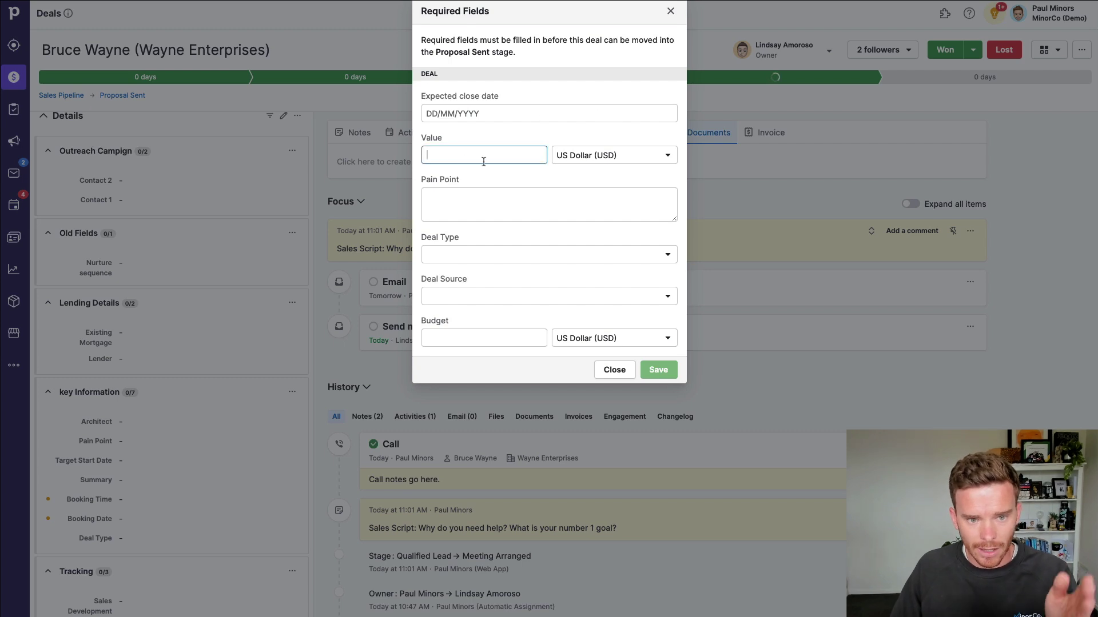
left_click(485, 196)
left_click(486, 256)
left_click(492, 316)
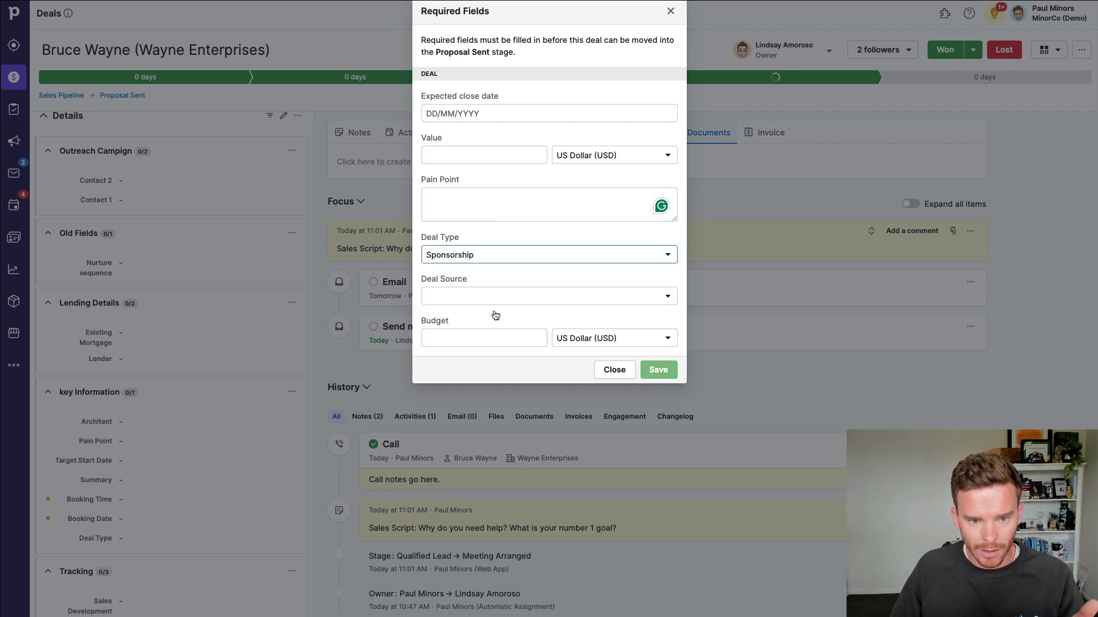
left_click(499, 304)
left_click(486, 385)
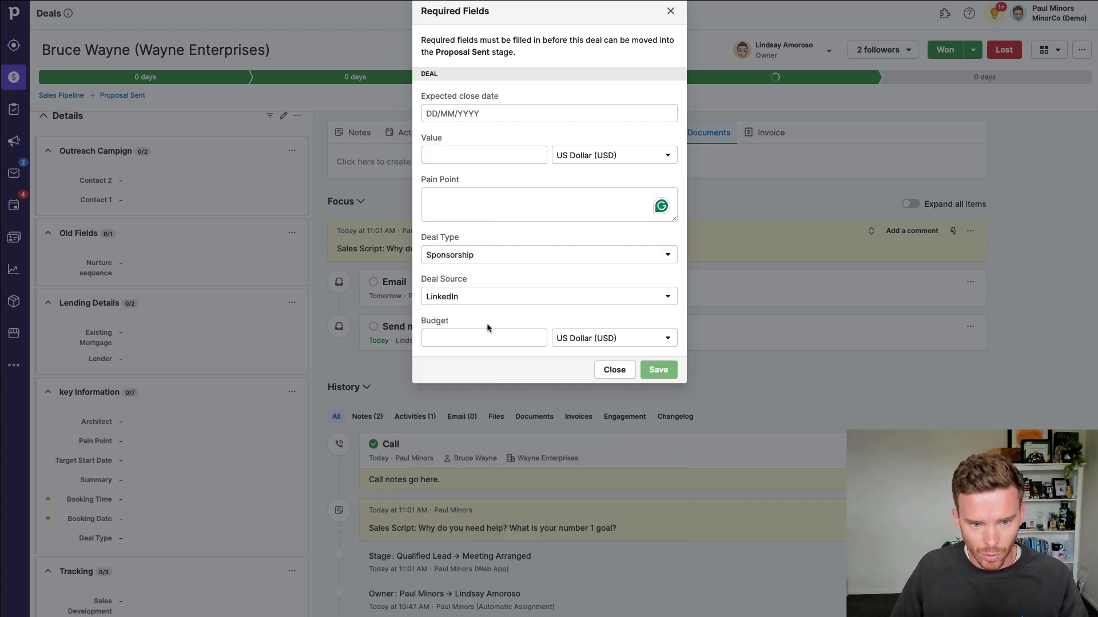
Step: Enter budget 5000, pain point 'test', value 1000 and close date 29 November 2024, then save
left_click(485, 337)
type("5000")
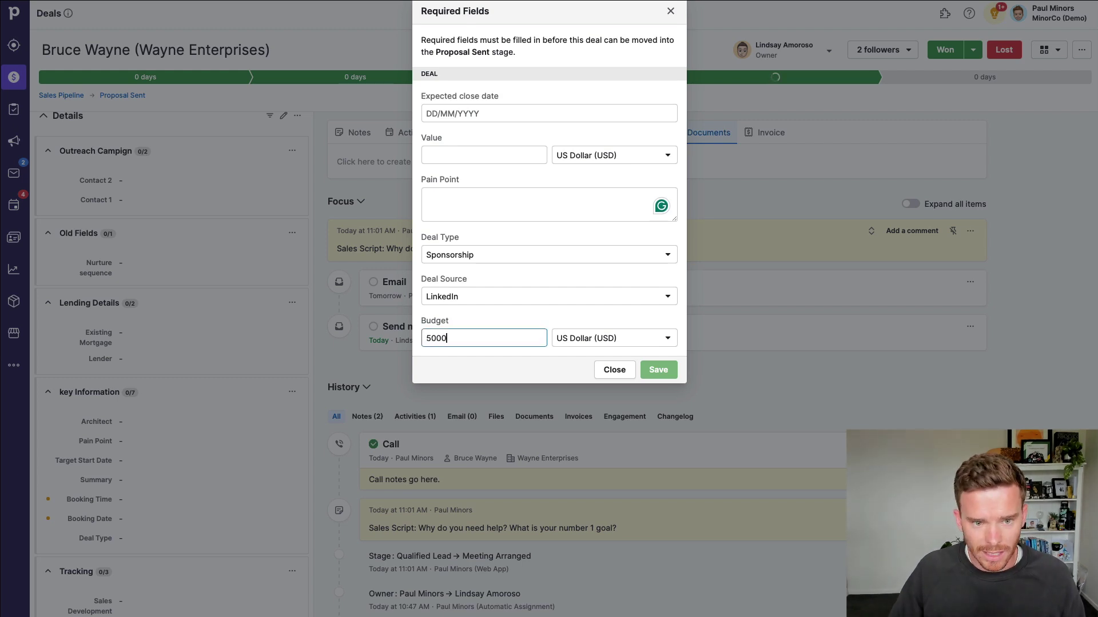
left_click(481, 207)
type("test")
left_click(481, 154)
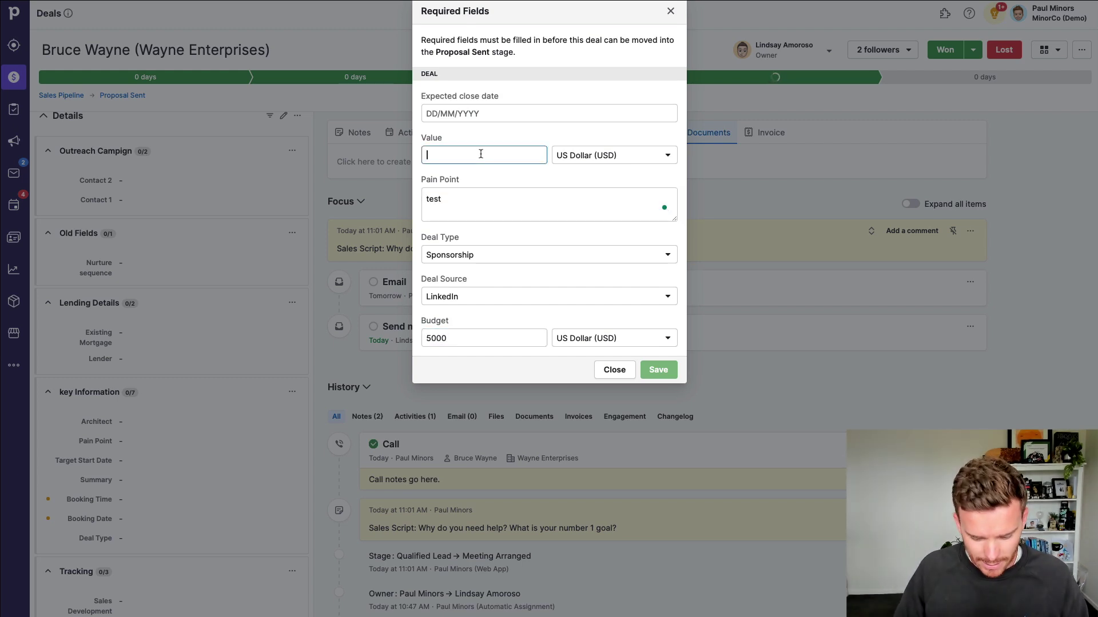
type("1000")
left_click(464, 112)
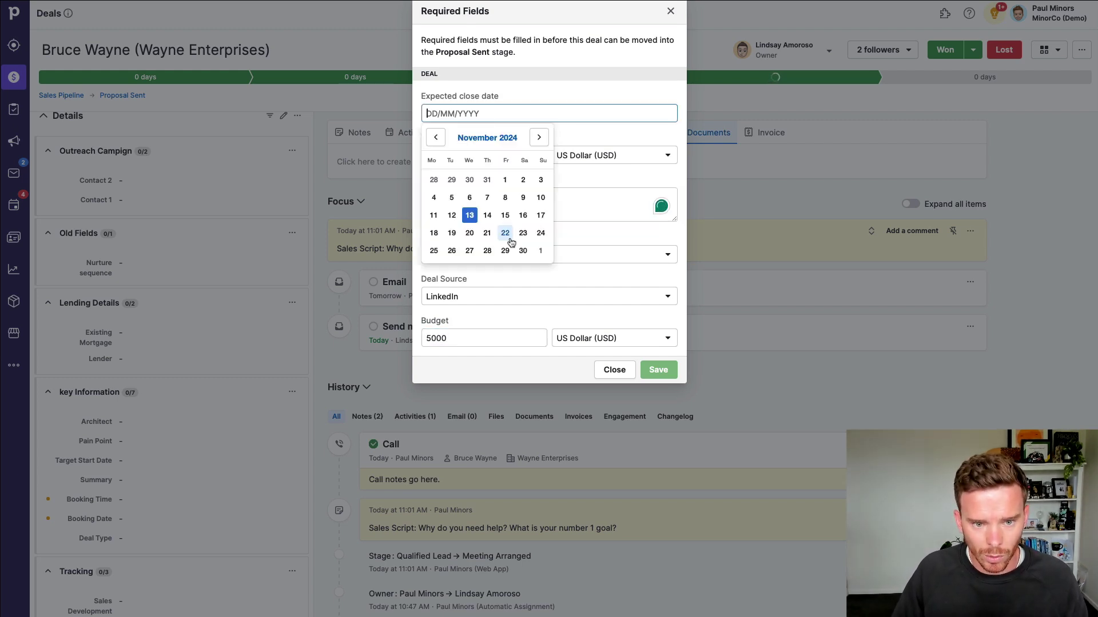
left_click(505, 250)
left_click(649, 370)
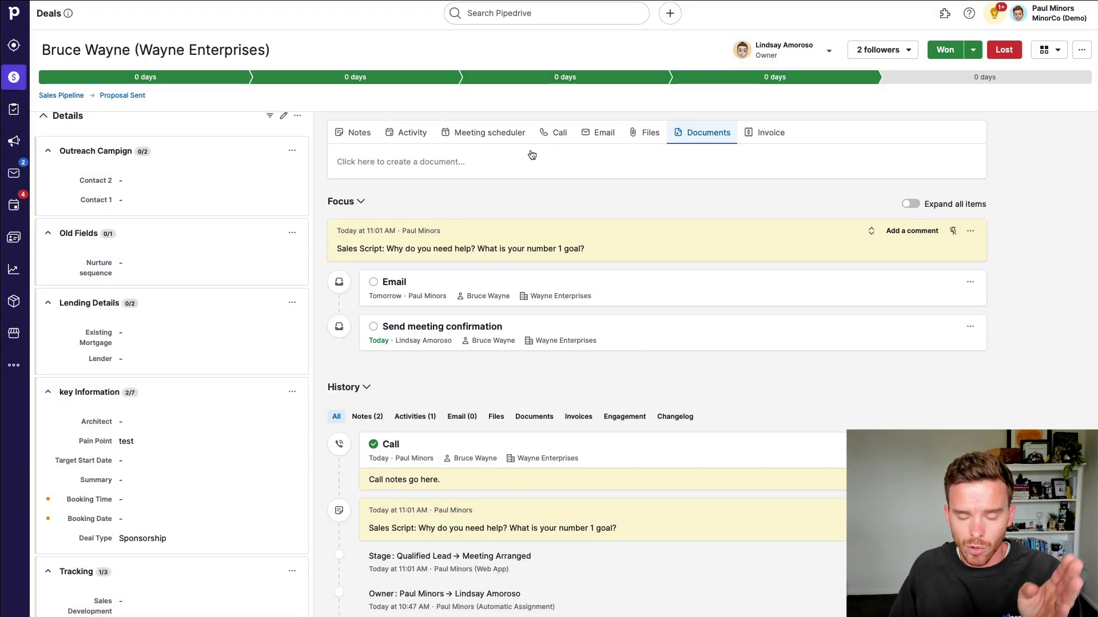
Step: Review the deal's filled fields, then return to the Sales Pipeline board showing it under Proposal Sent
scroll(196, 366, "down", 3)
scroll(196, 366, "down", 2)
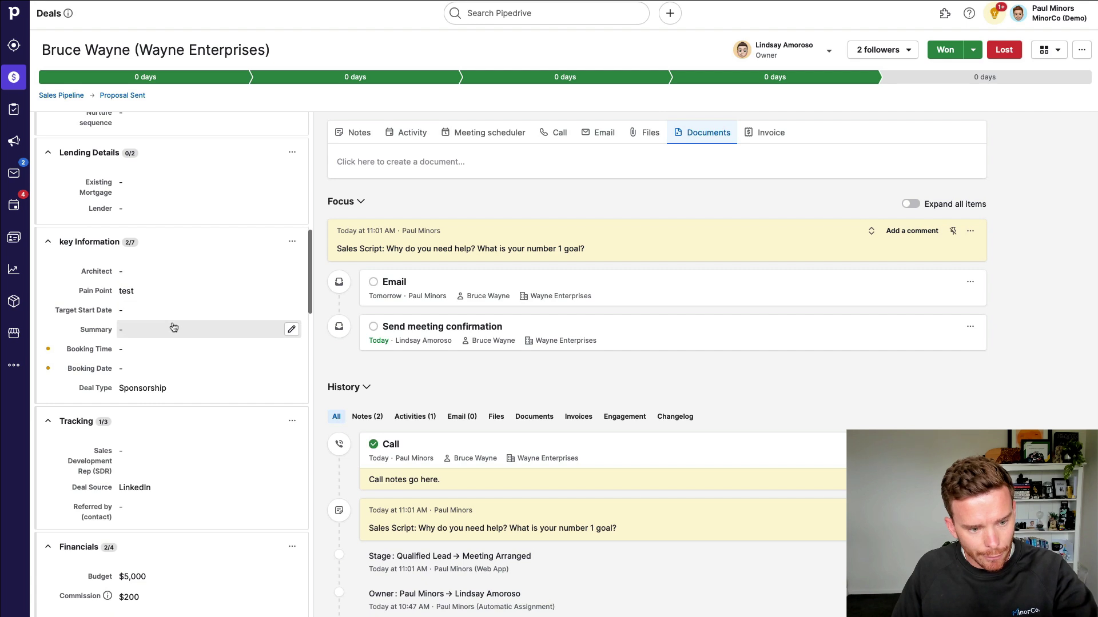
scroll(227, 298, "down", 2)
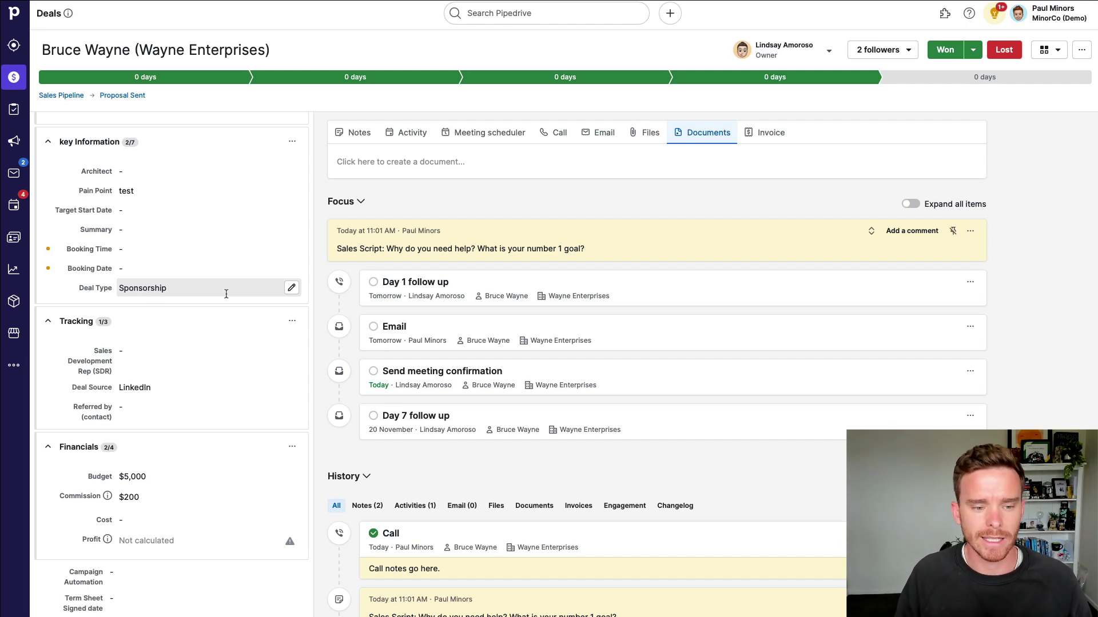
left_click(14, 77)
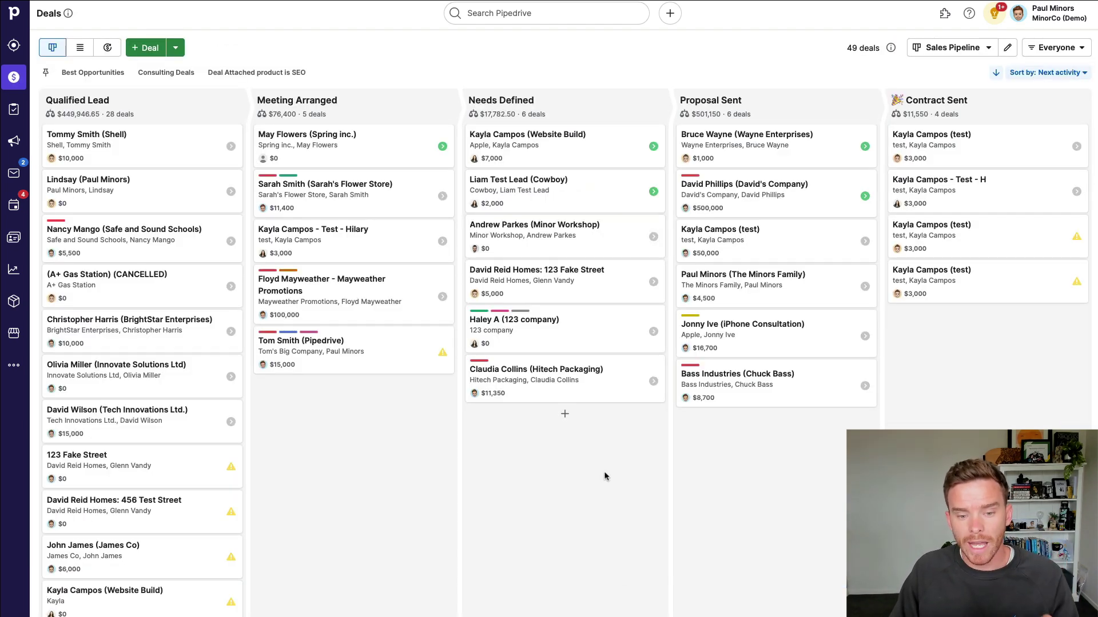
left_click(13, 45)
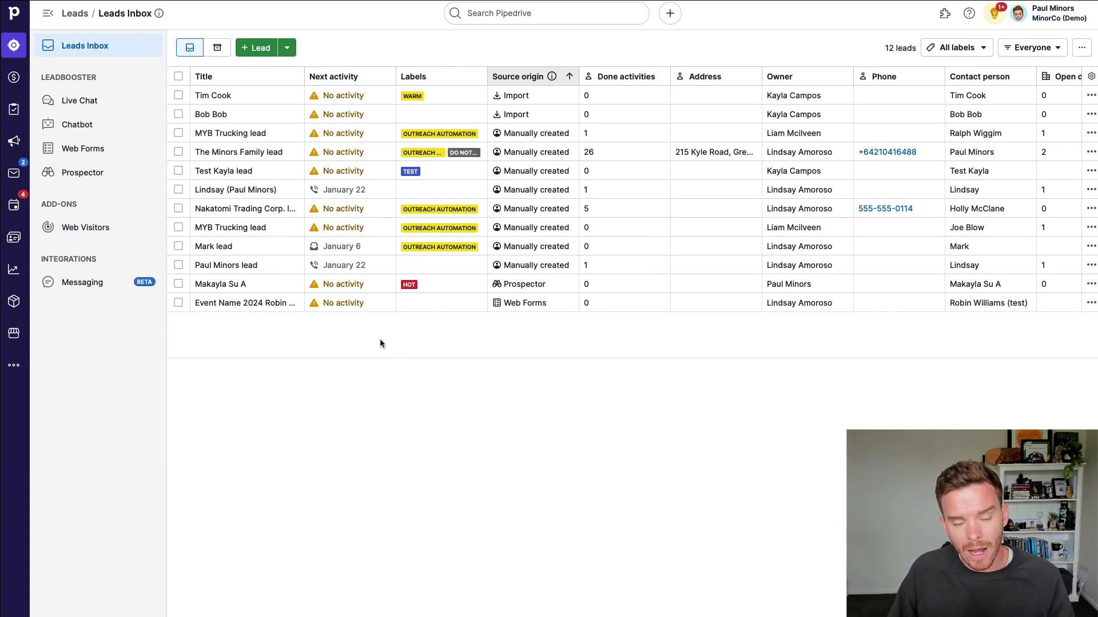
left_click(13, 77)
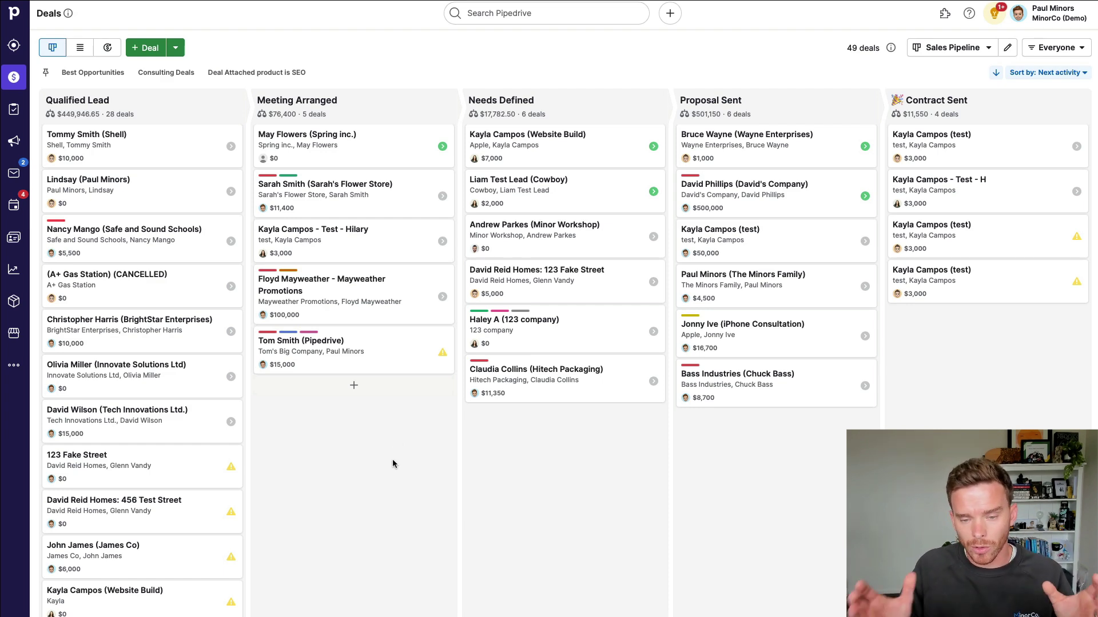
left_click(14, 45)
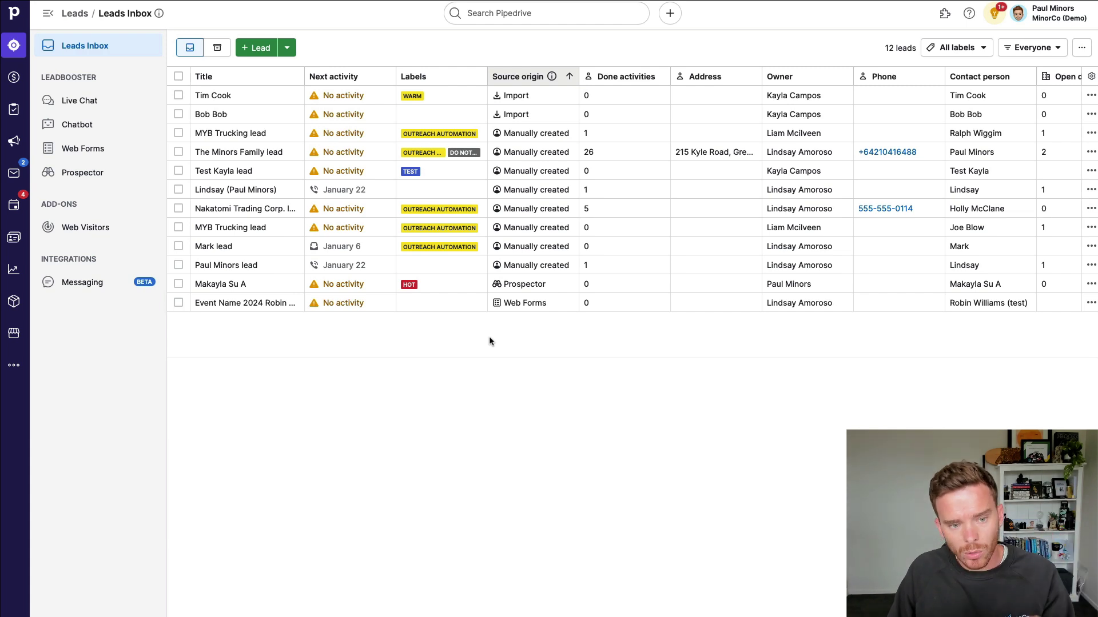
left_click(14, 77)
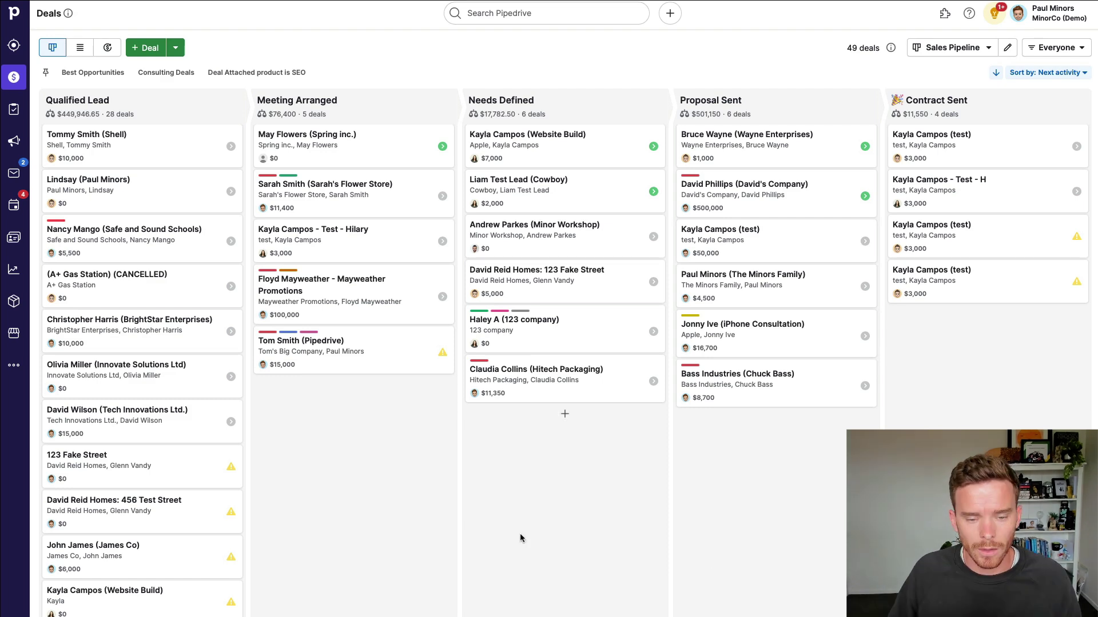
left_click(15, 47)
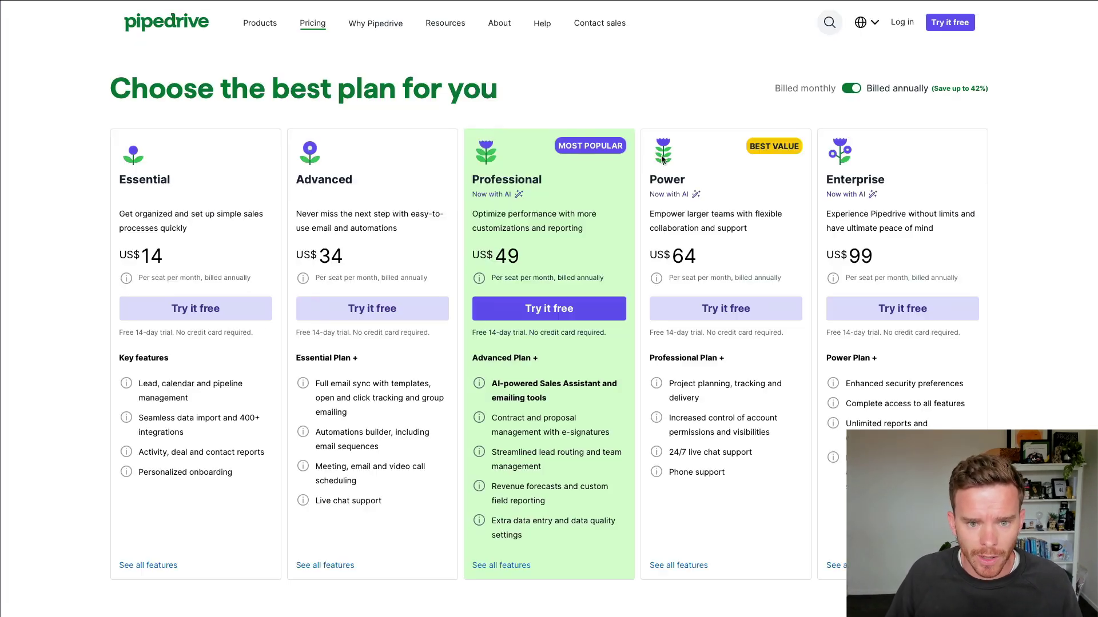
scroll(600, 316, "down", 15)
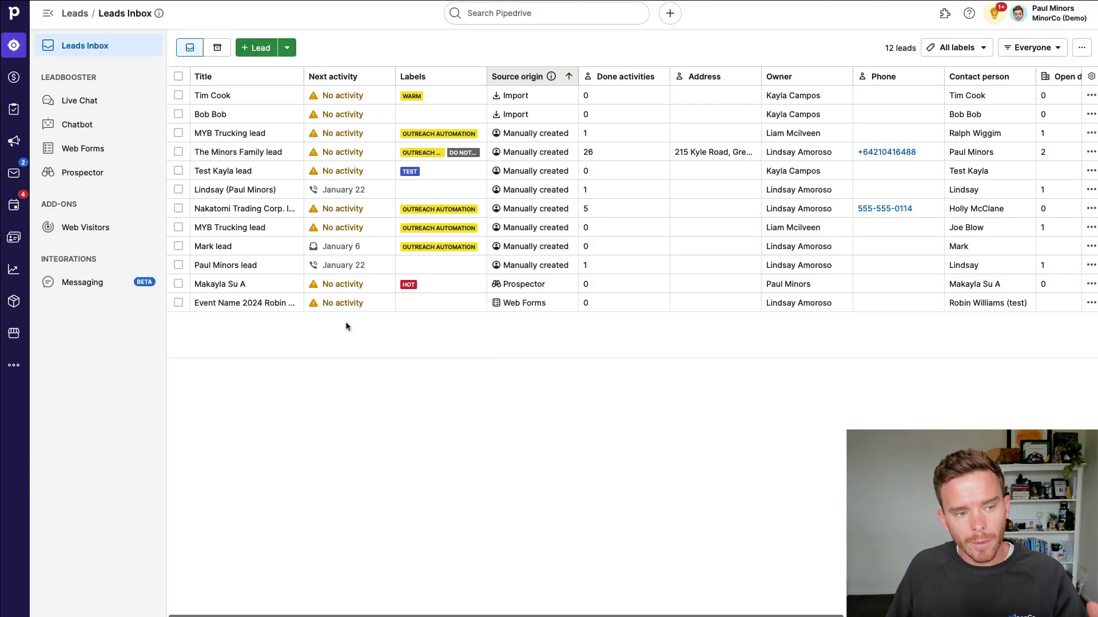
left_click(170, 222)
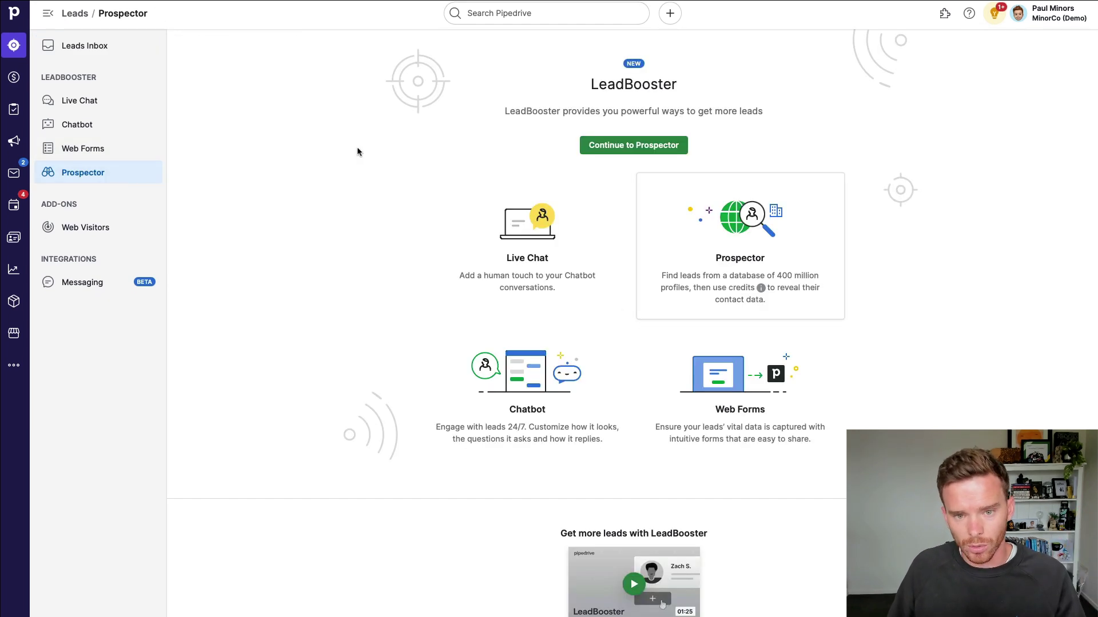
left_click(646, 145)
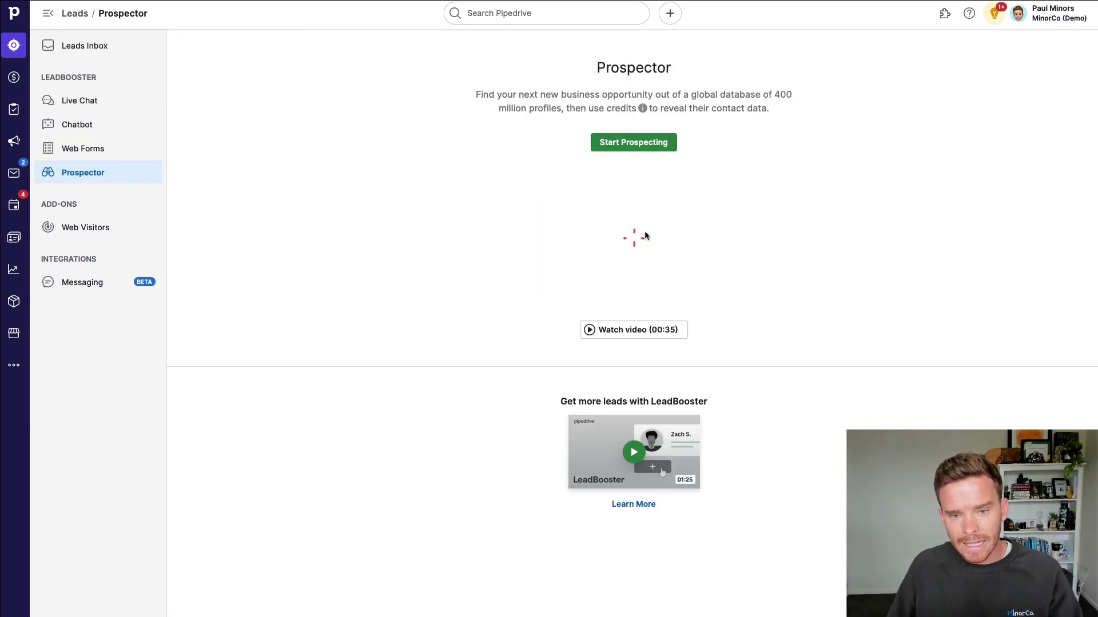
left_click(635, 142)
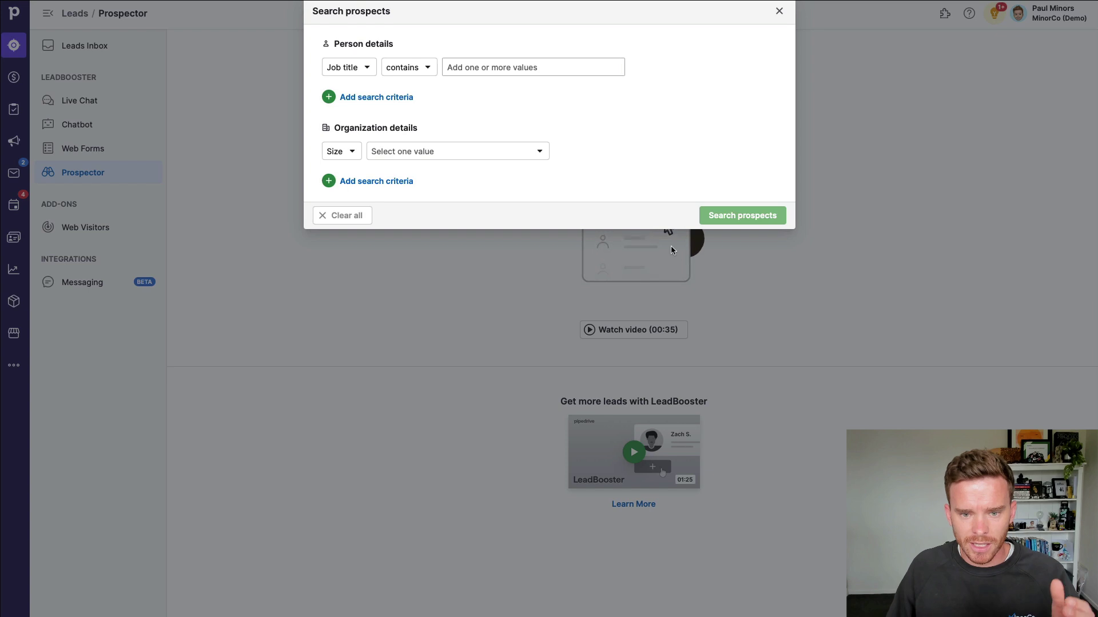
left_click(779, 11)
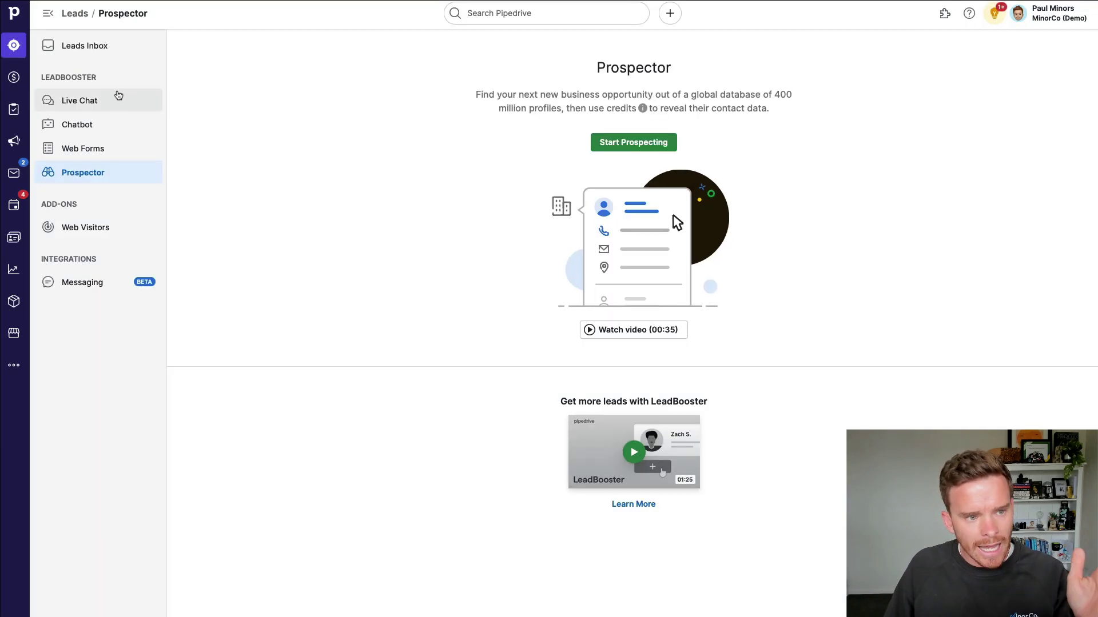
left_click(101, 47)
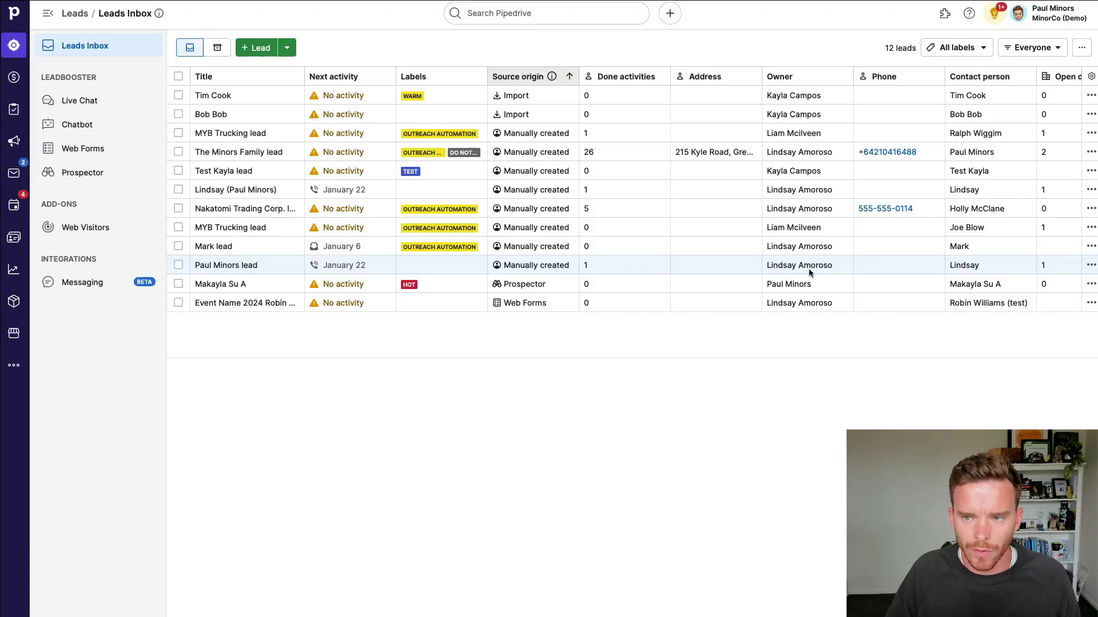
Step: In Company settings Data fields, start a single-option custom field Lead Status in the Summary group
left_click(1052, 12)
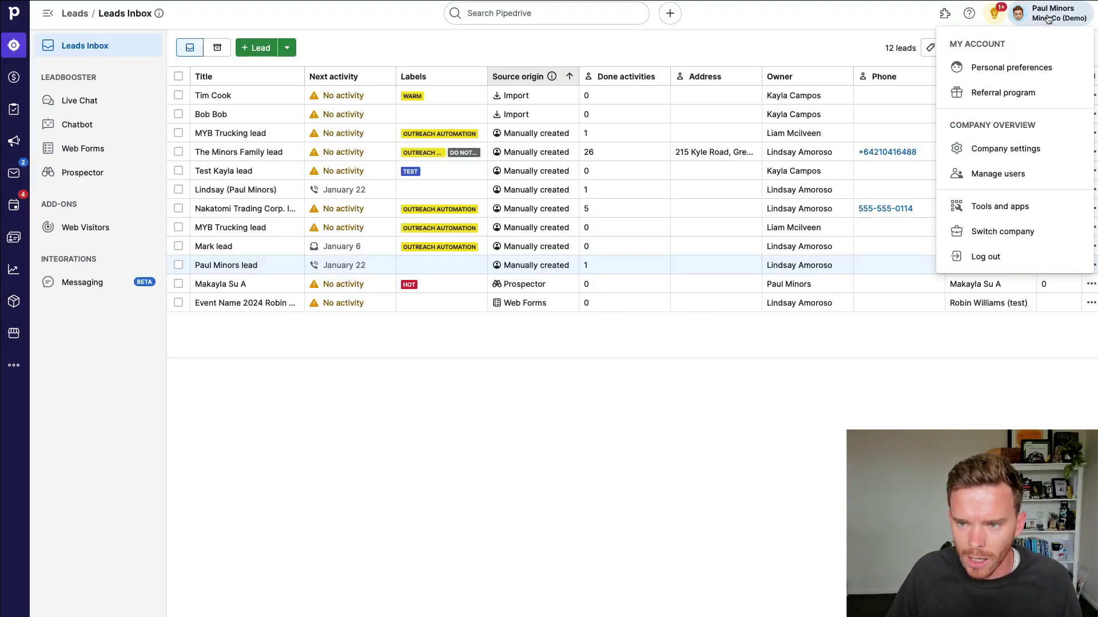
left_click(1021, 155)
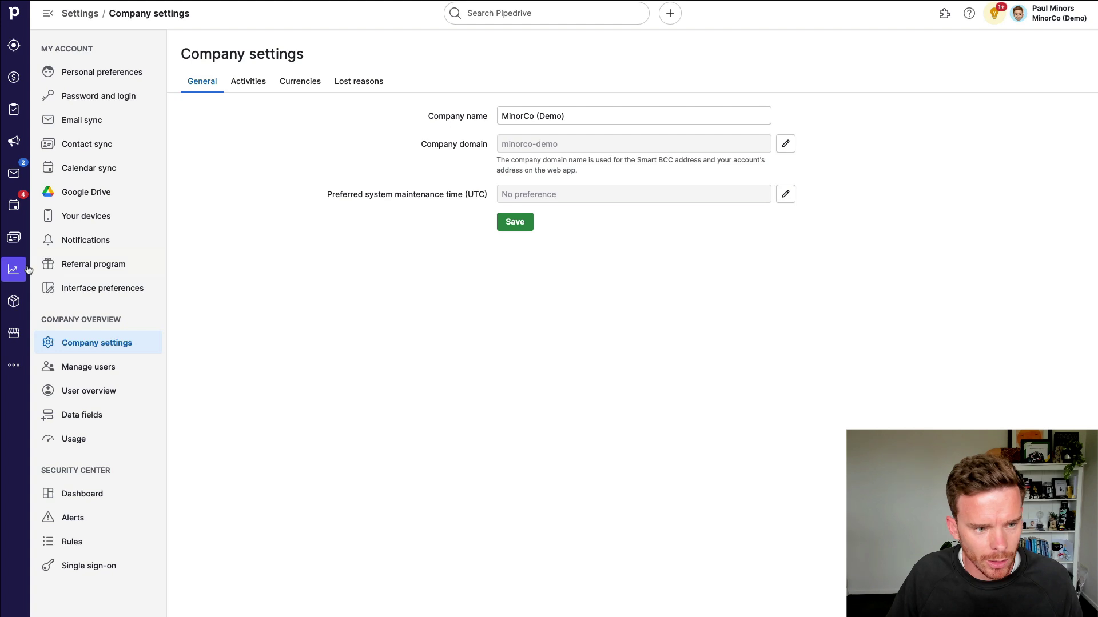
left_click(99, 415)
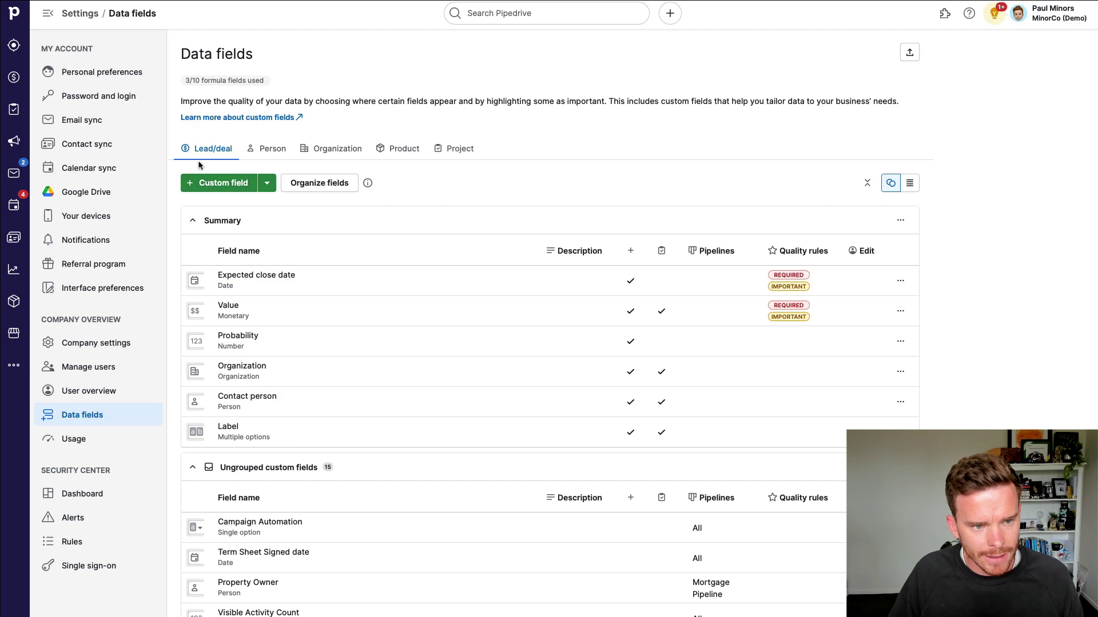
left_click(218, 179)
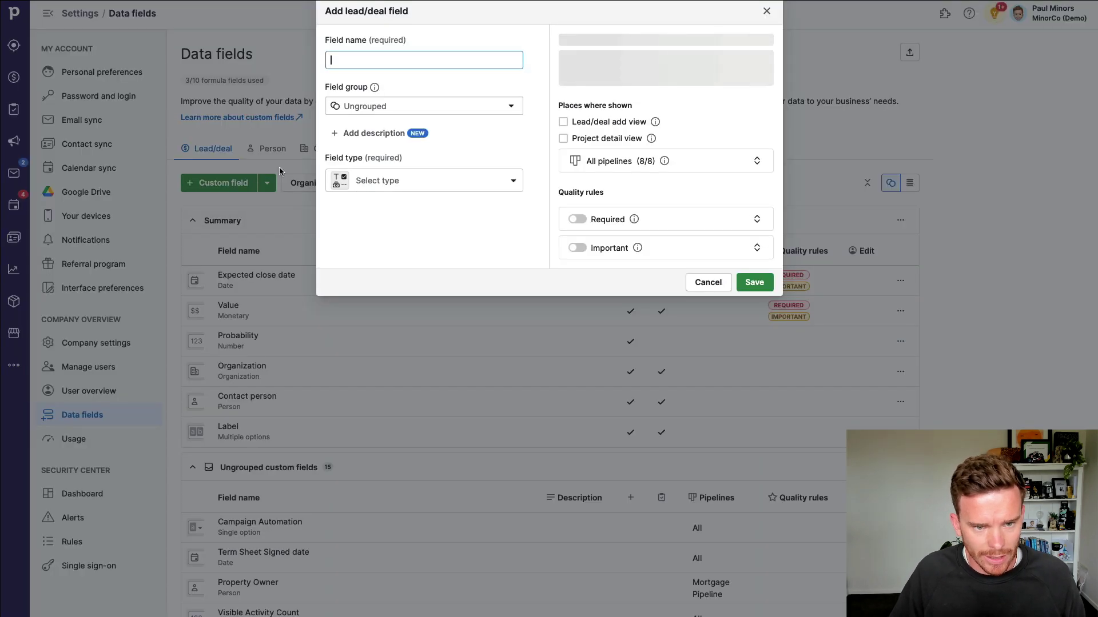
type("LE")
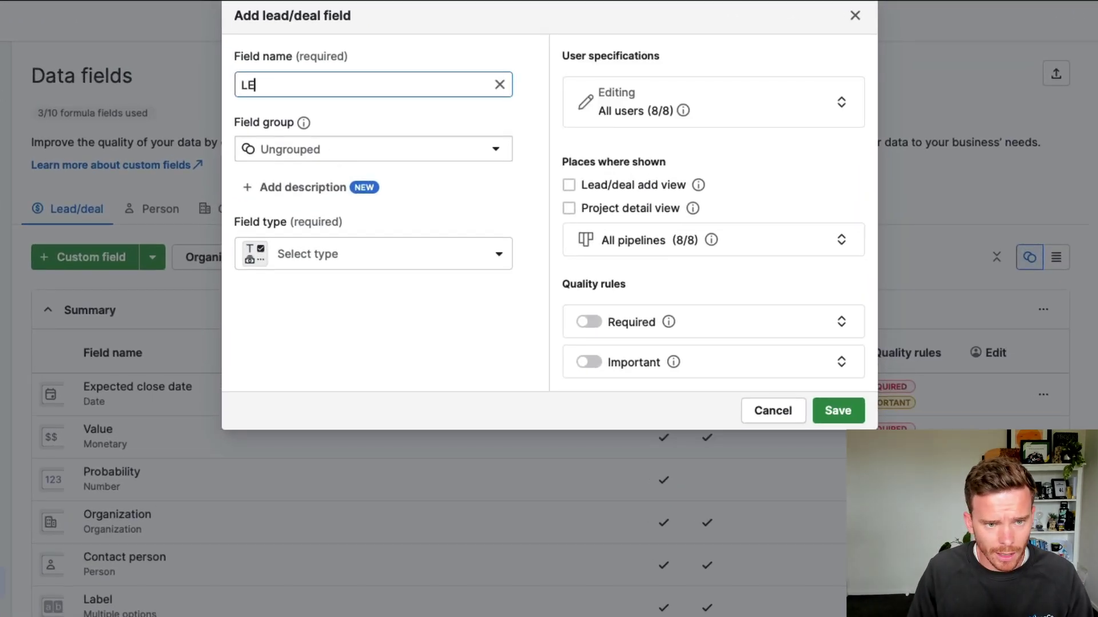
type("ad Status")
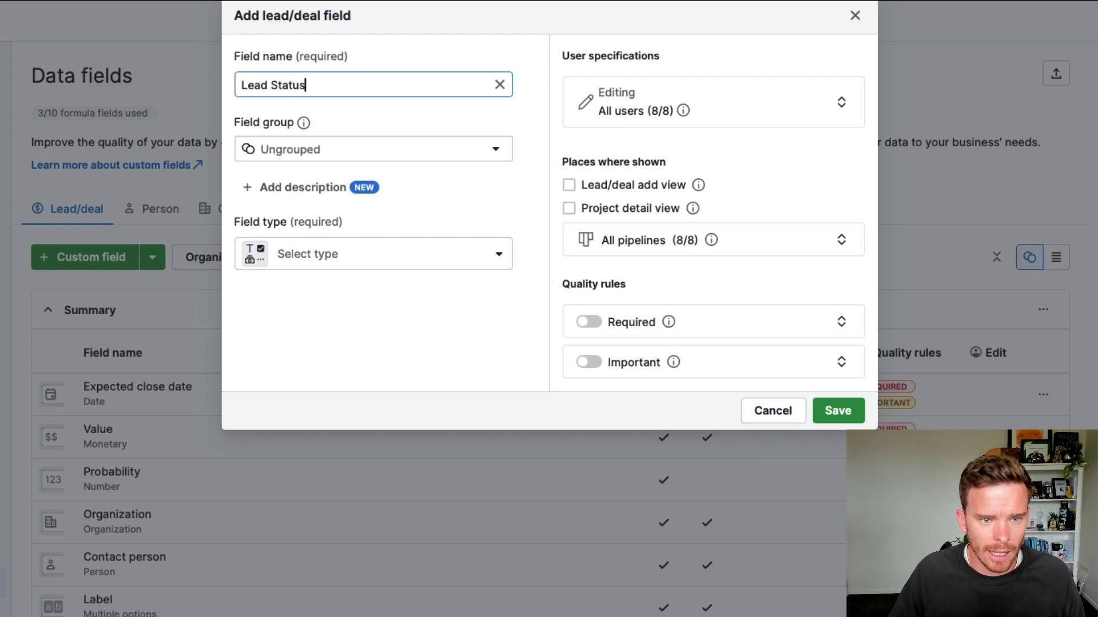
left_click(345, 153)
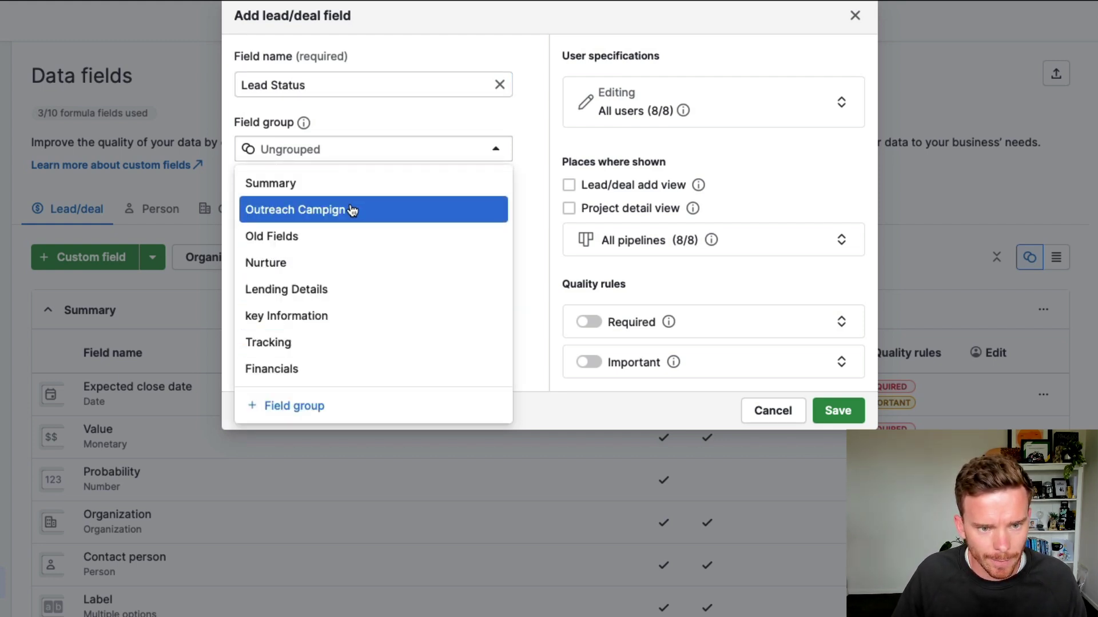
left_click(334, 184)
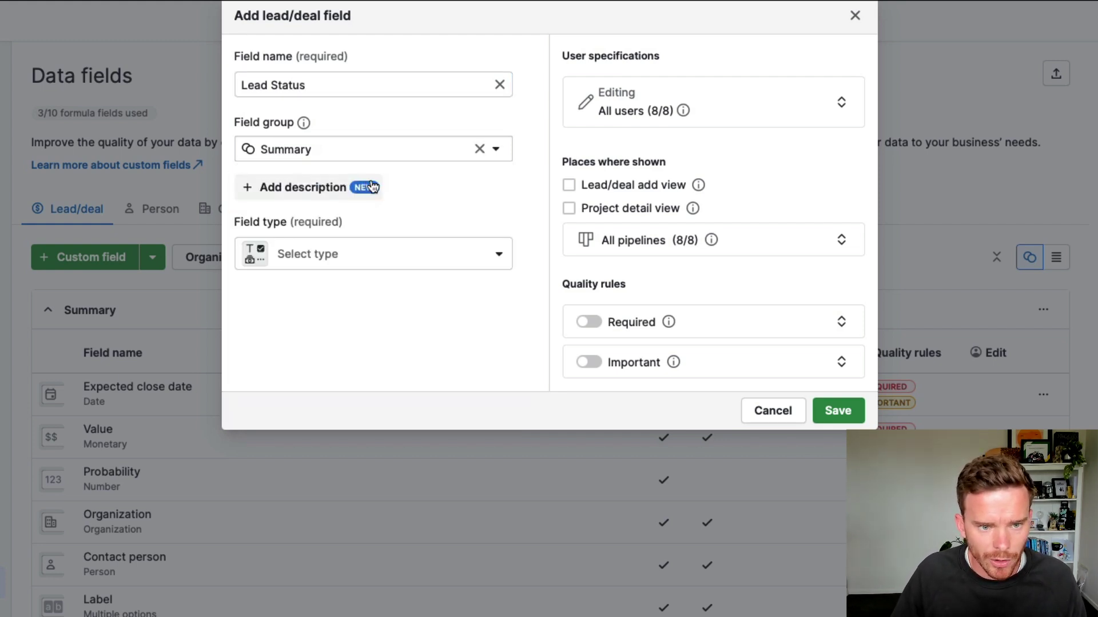
left_click(382, 252)
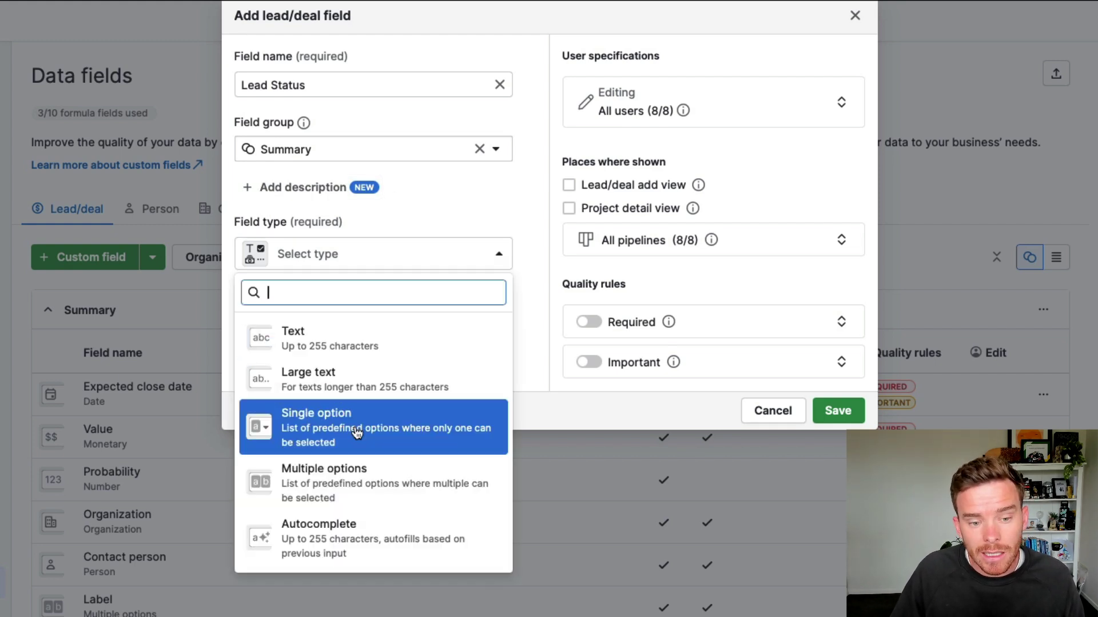
left_click(358, 433)
Step: Add the options Attempting Contact, Contact Made and Gathering More Info
left_click(323, 353)
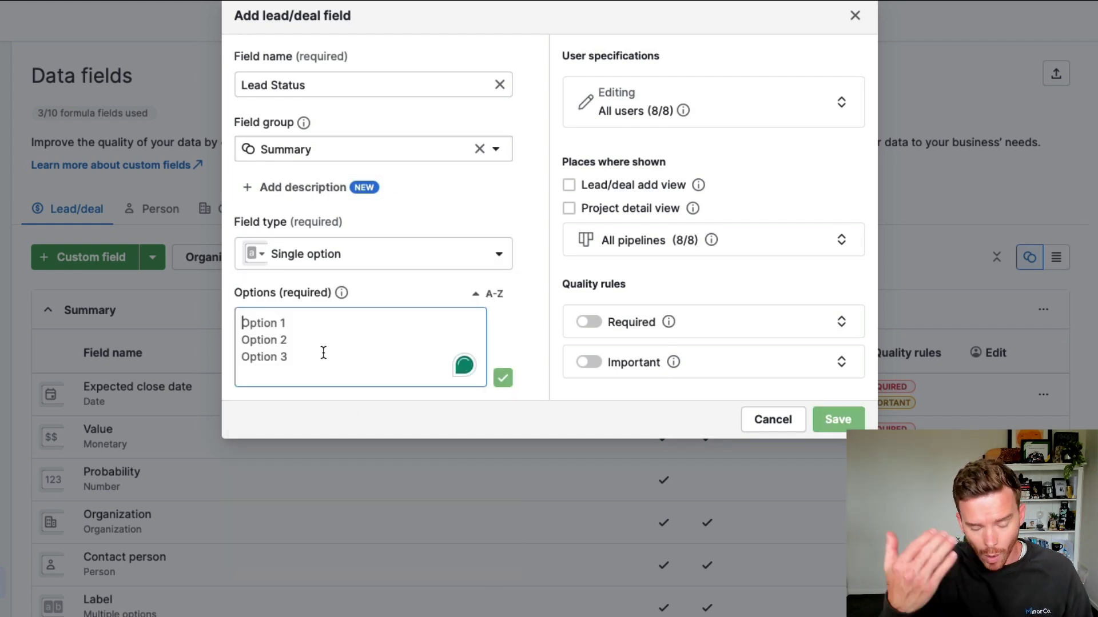
type("Attemp")
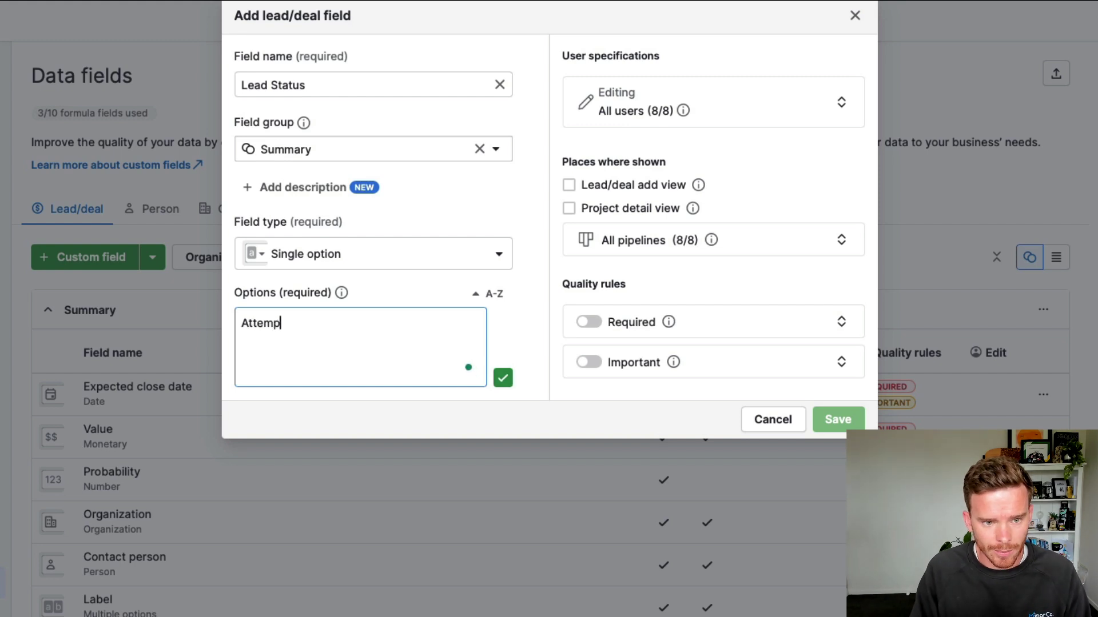
type("ting Contact")
key("Return")
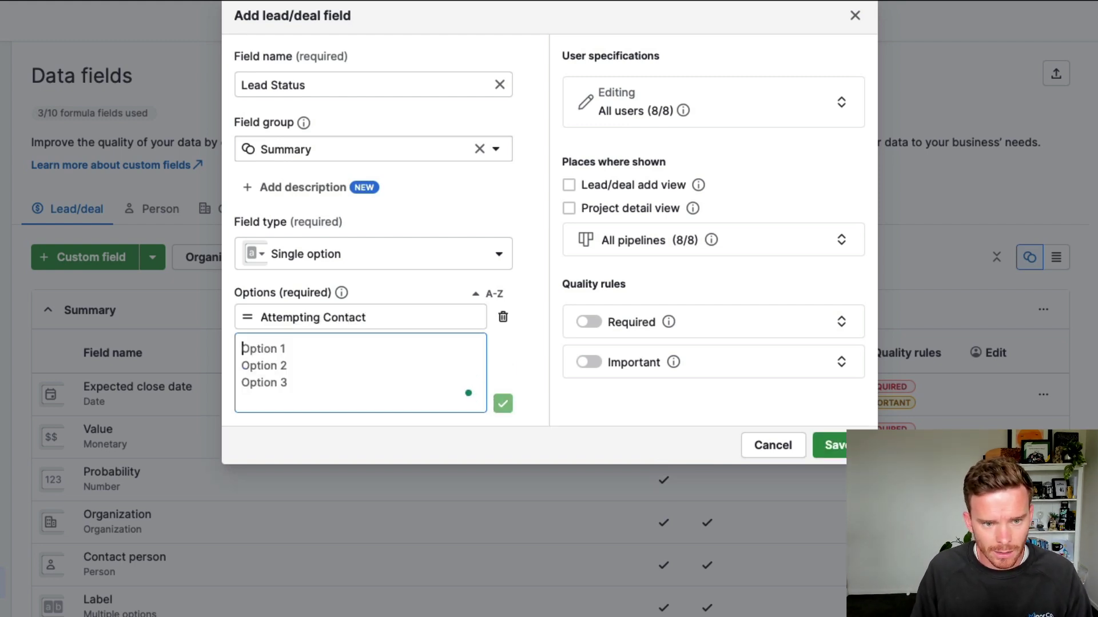
type("Contact Made")
key("Return")
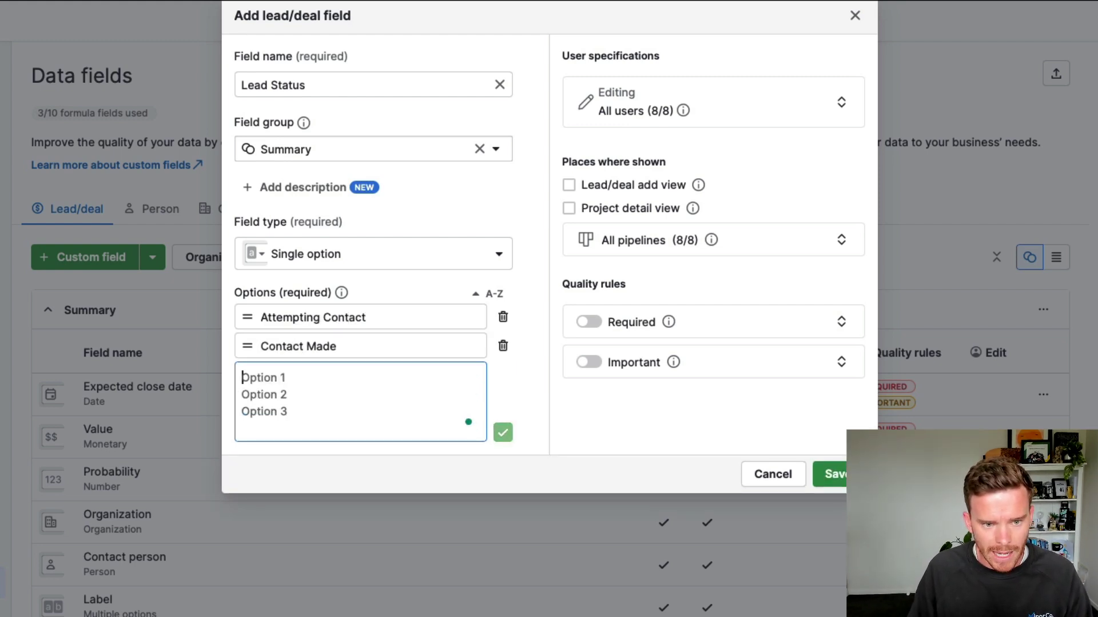
type("Gathering More")
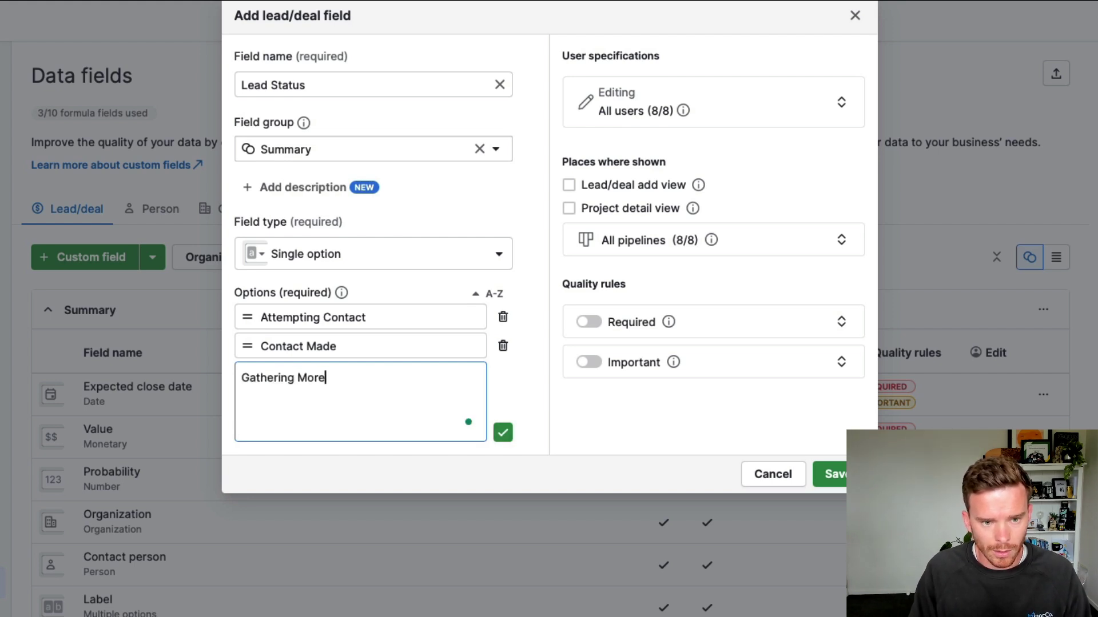
type(" Info")
key("Return")
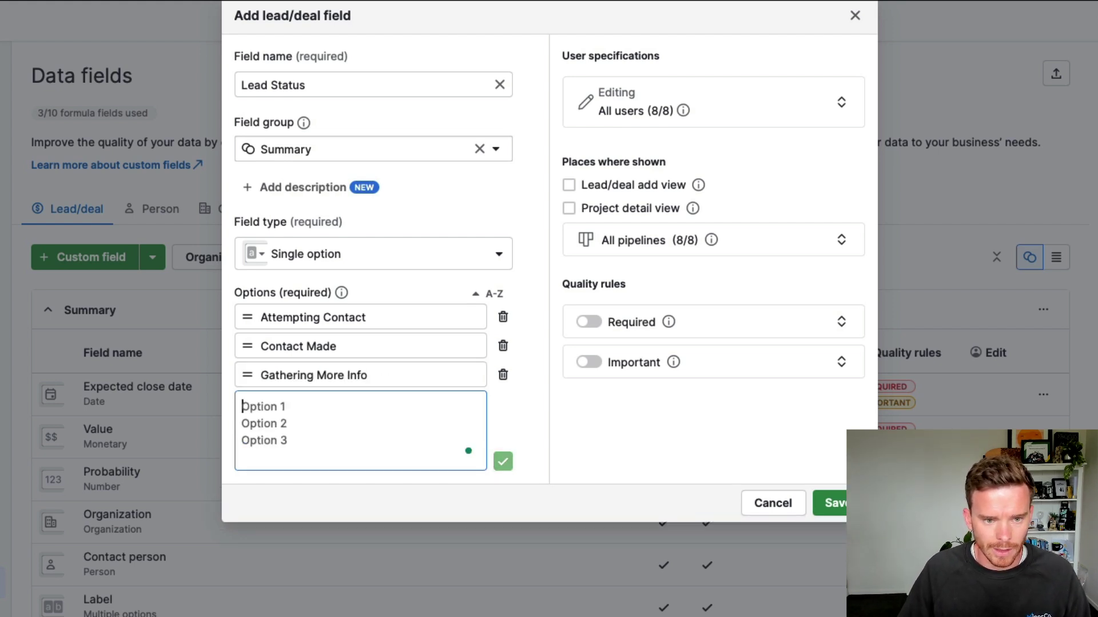
Step: Prefix the three options with the numbers 1., 2. and 3
left_click(332, 346)
left_click(318, 317)
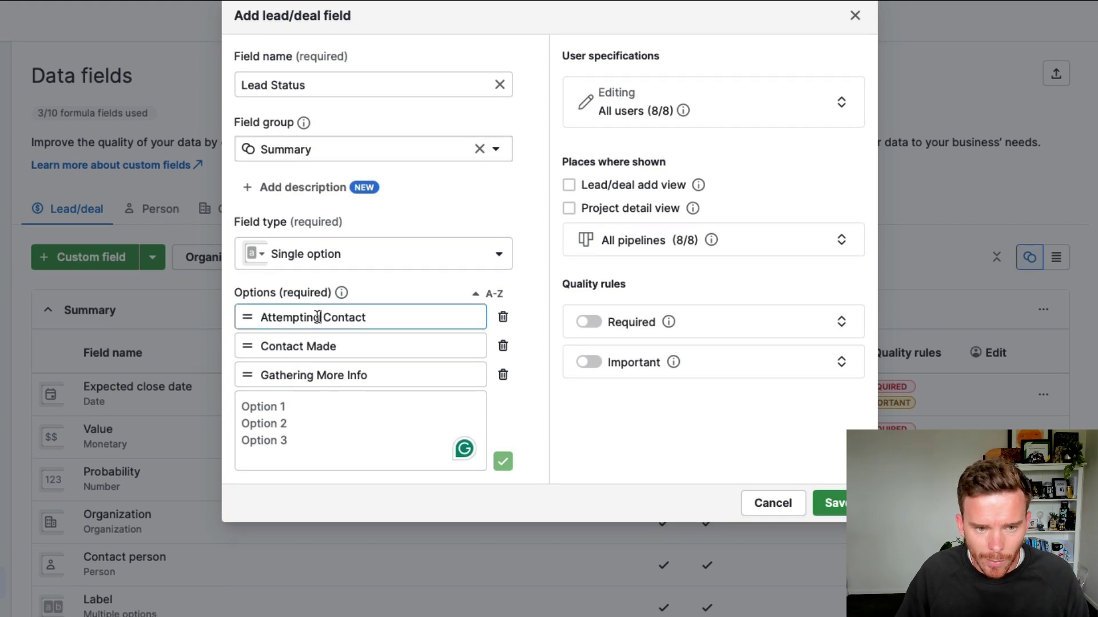
left_click(261, 317)
type("1.")
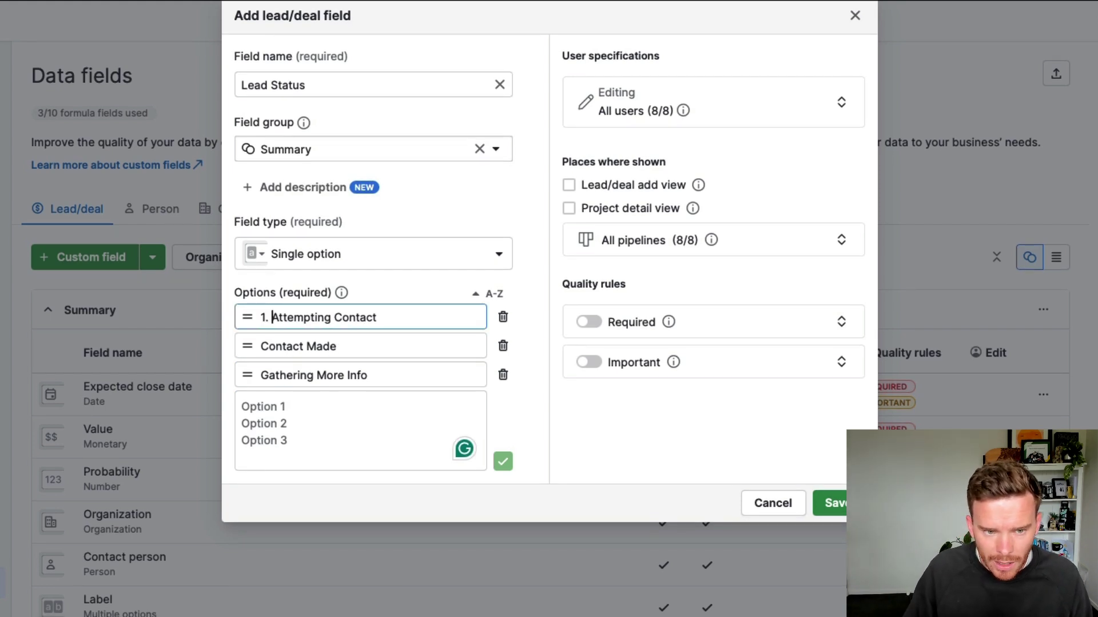
left_click(309, 347)
left_click(262, 346)
type("2")
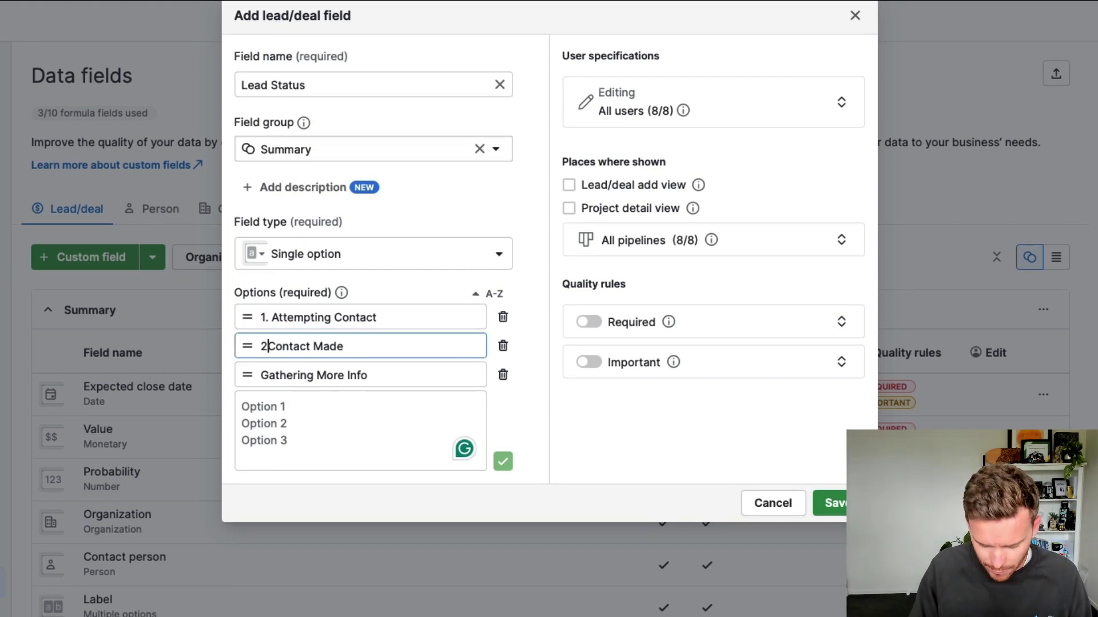
type(".")
left_click(262, 375)
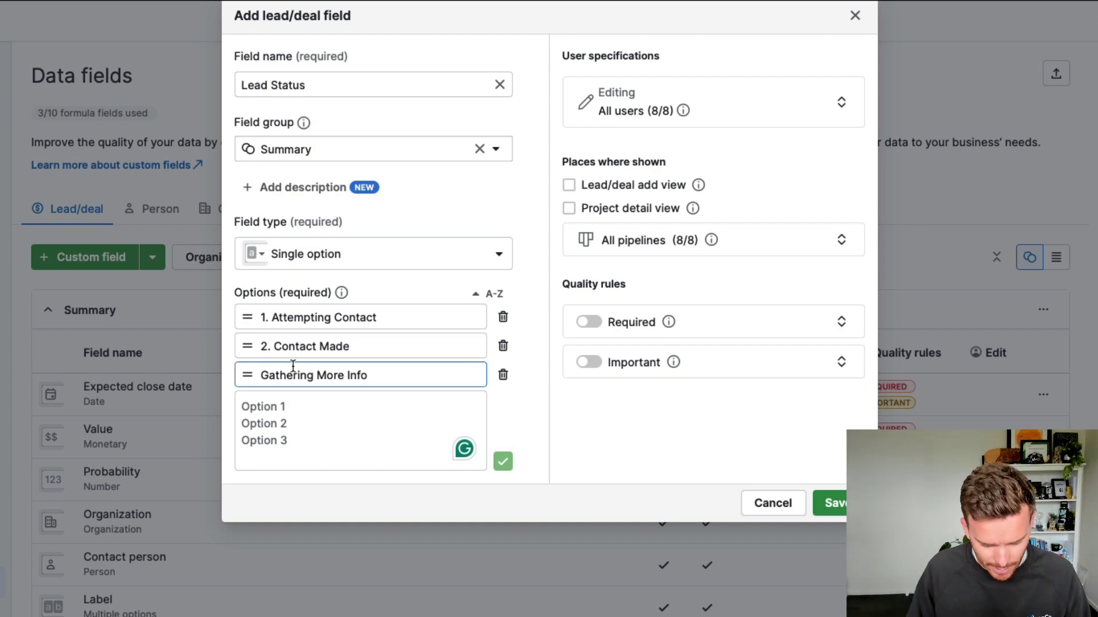
type("3.")
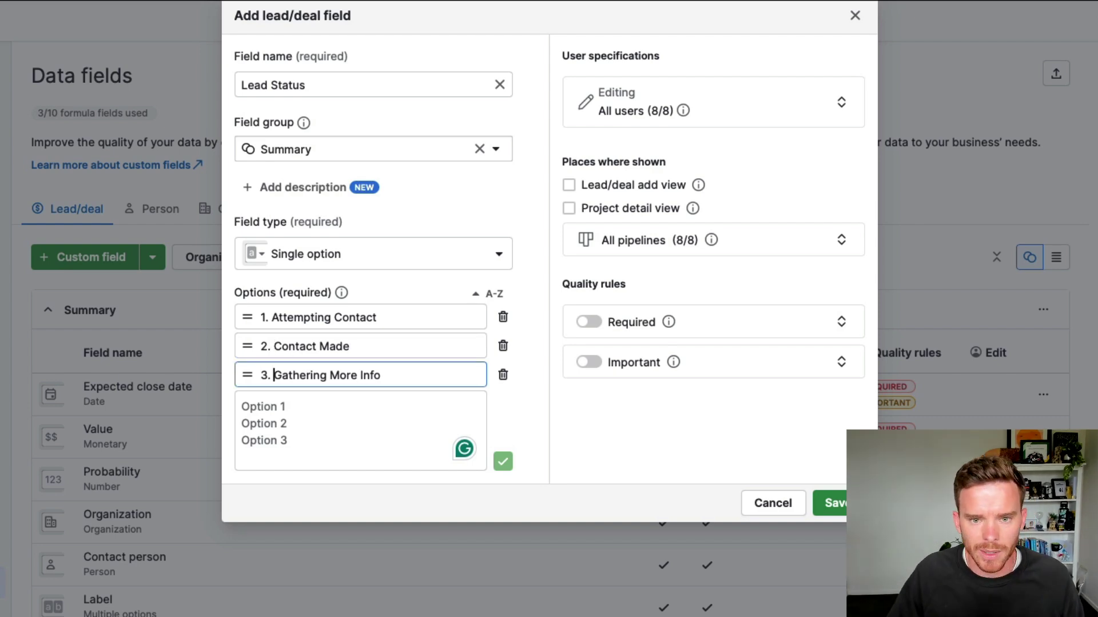
key("Tab")
Step: Save the Lead Status field and add it as a column in the leads inbox
left_click(830, 504)
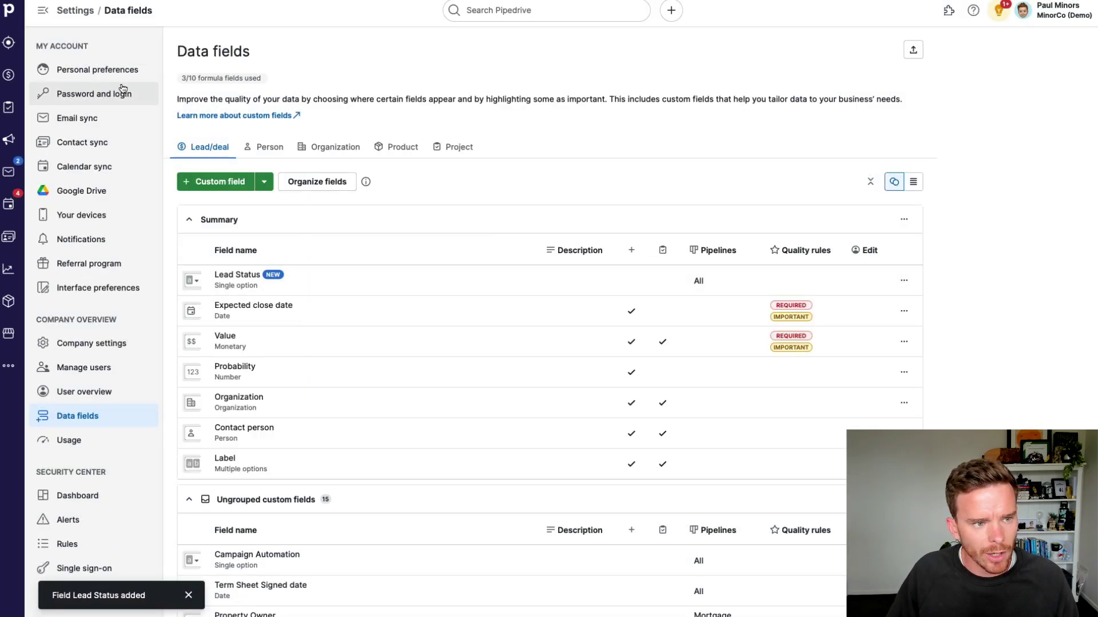
left_click(8, 42)
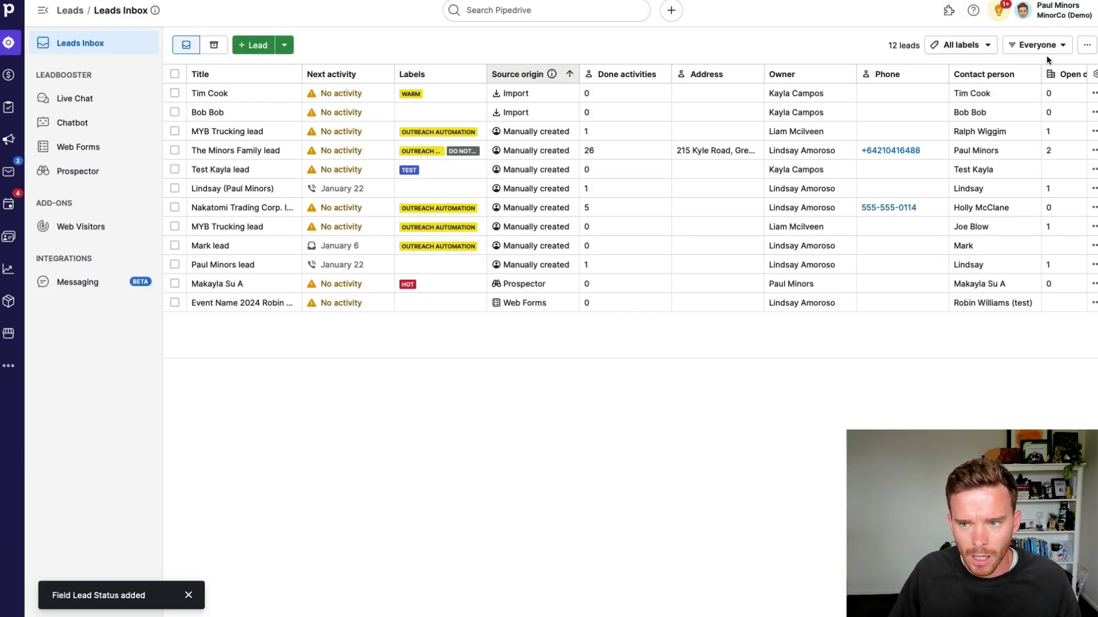
left_click(1093, 74)
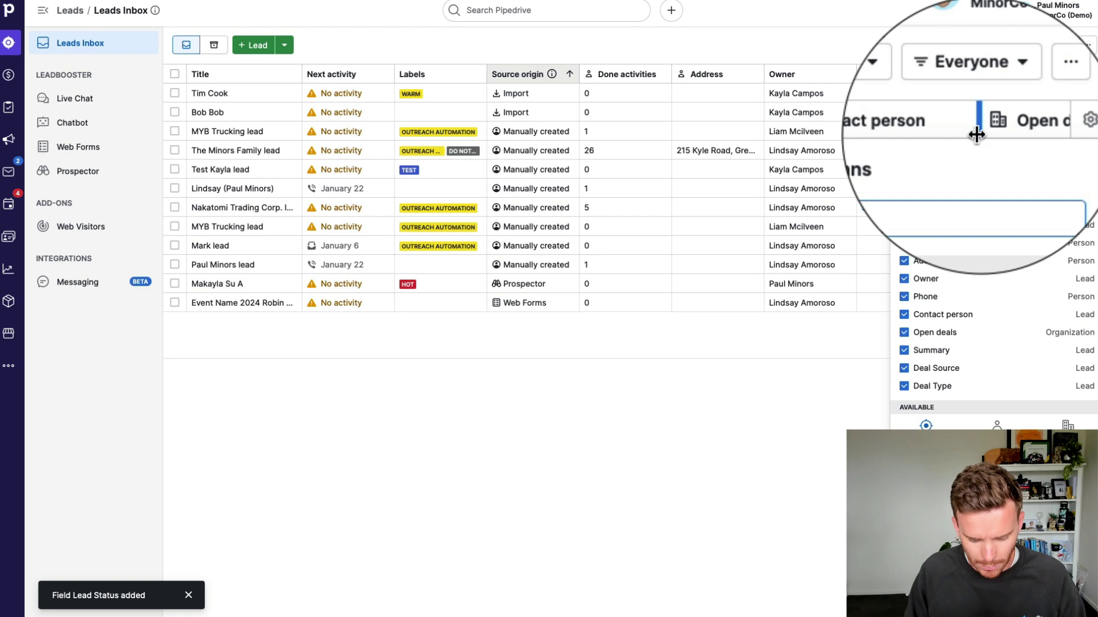
type("lead")
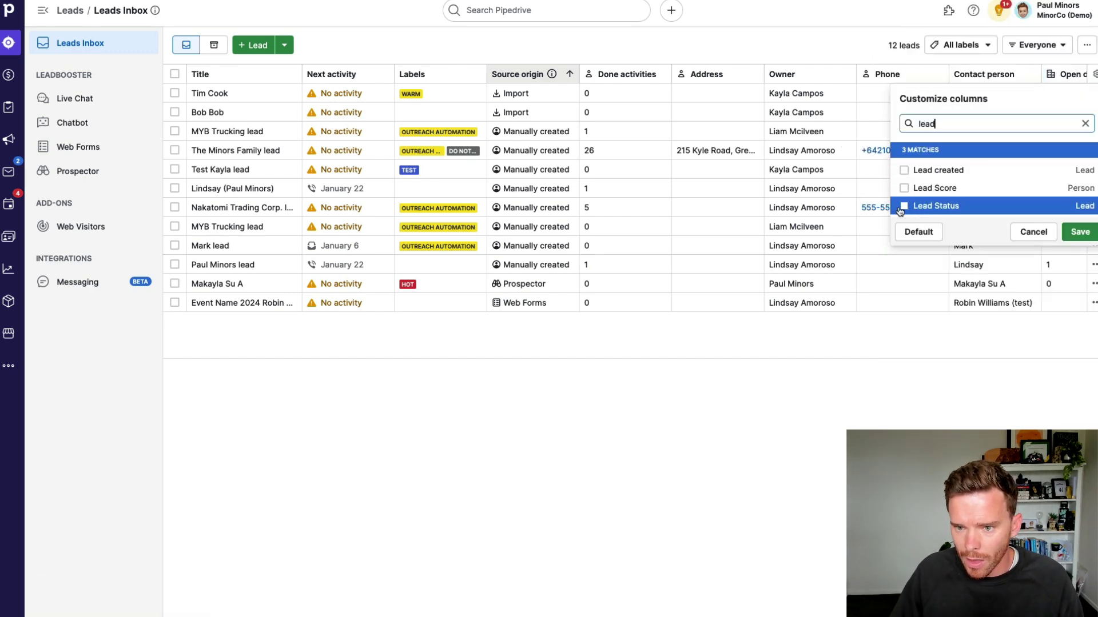
left_click(904, 207)
left_click(1074, 231)
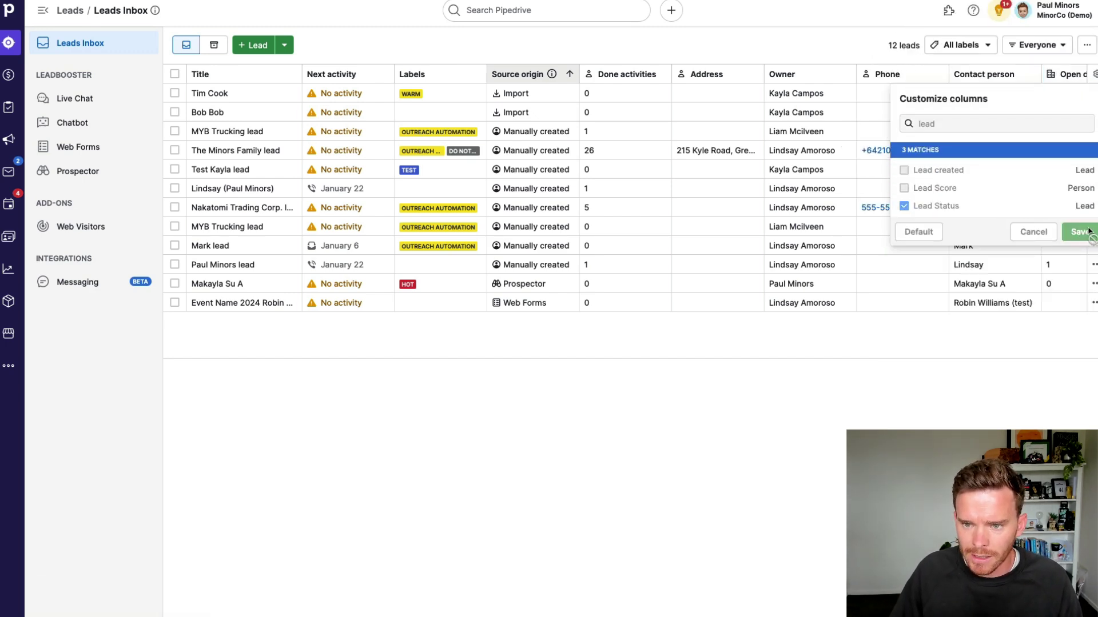
Step: Drag the Lead Status column to sit right after the Title column
scroll(840, 186, "right", 10)
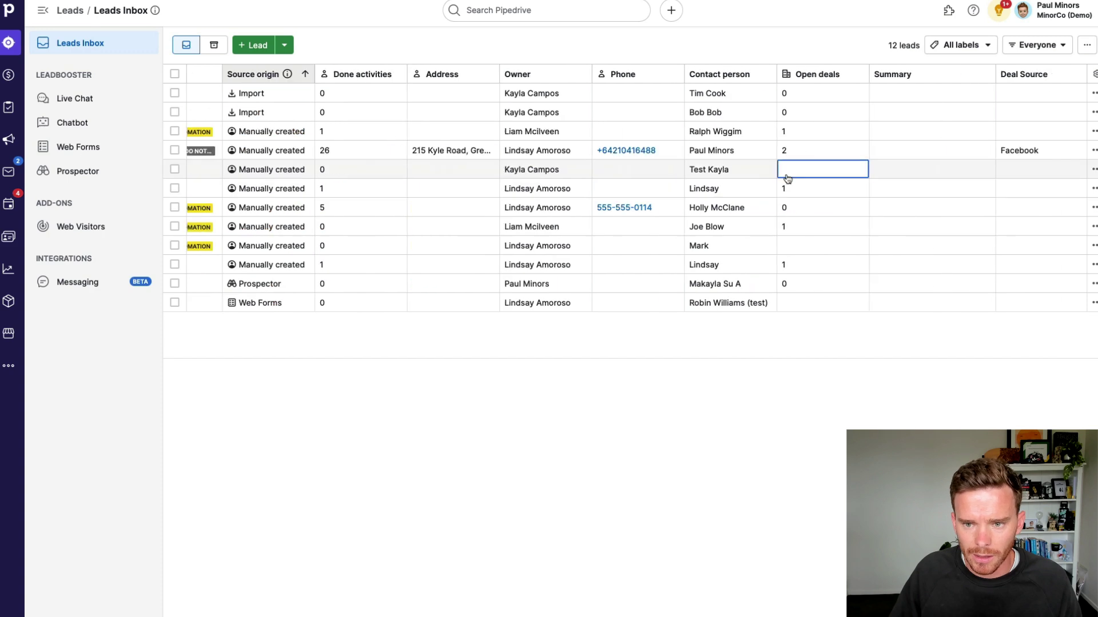
left_click_drag(1022, 81, 286, 82)
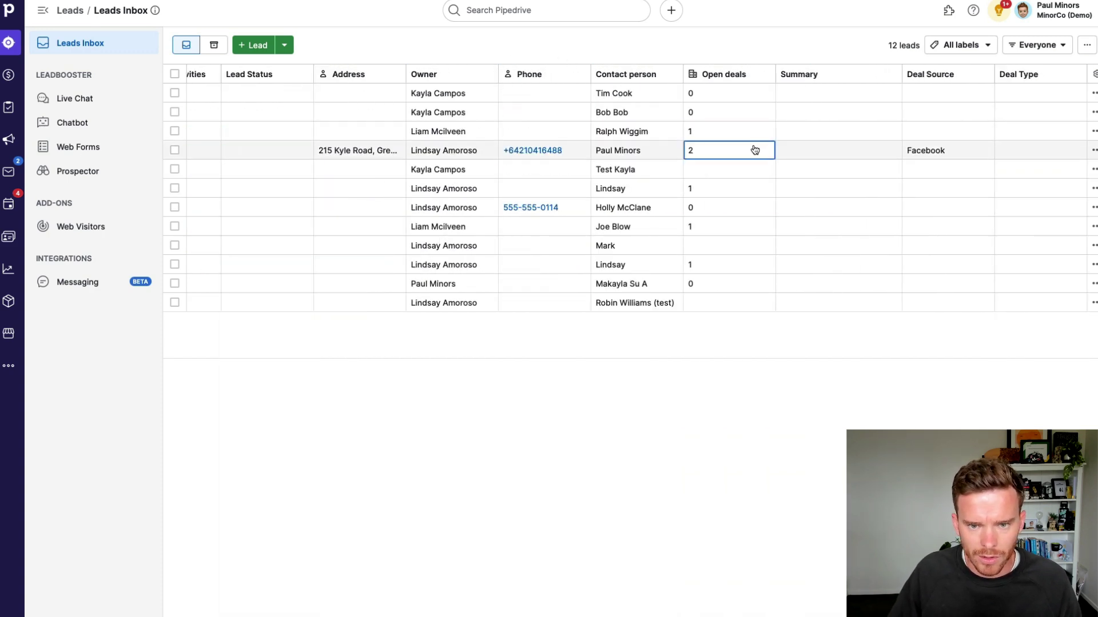
scroll(761, 150, "left", 10)
left_click_drag(693, 79, 367, 80)
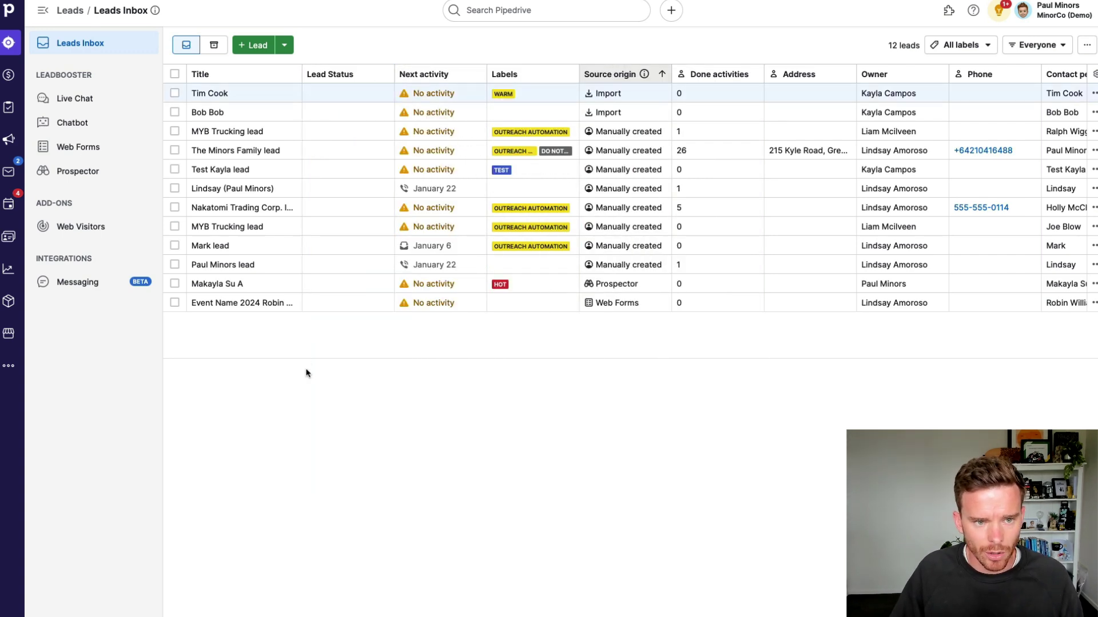
Step: Set Tim Cook's lead status to '1. Attempting Contact' and save
left_click(211, 94)
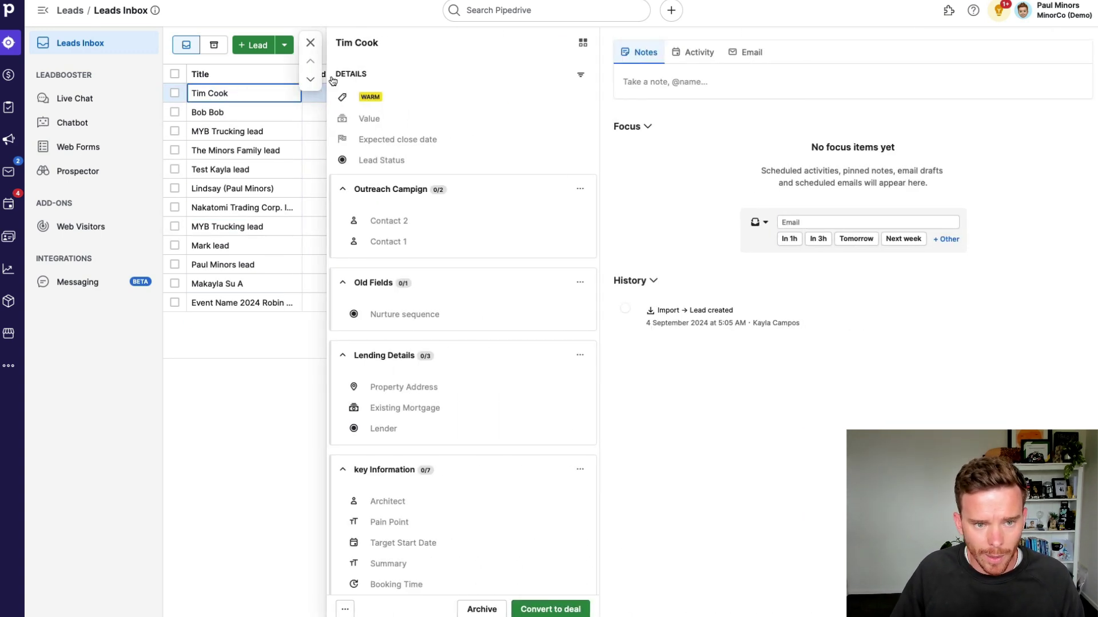
left_click(388, 161)
left_click(392, 163)
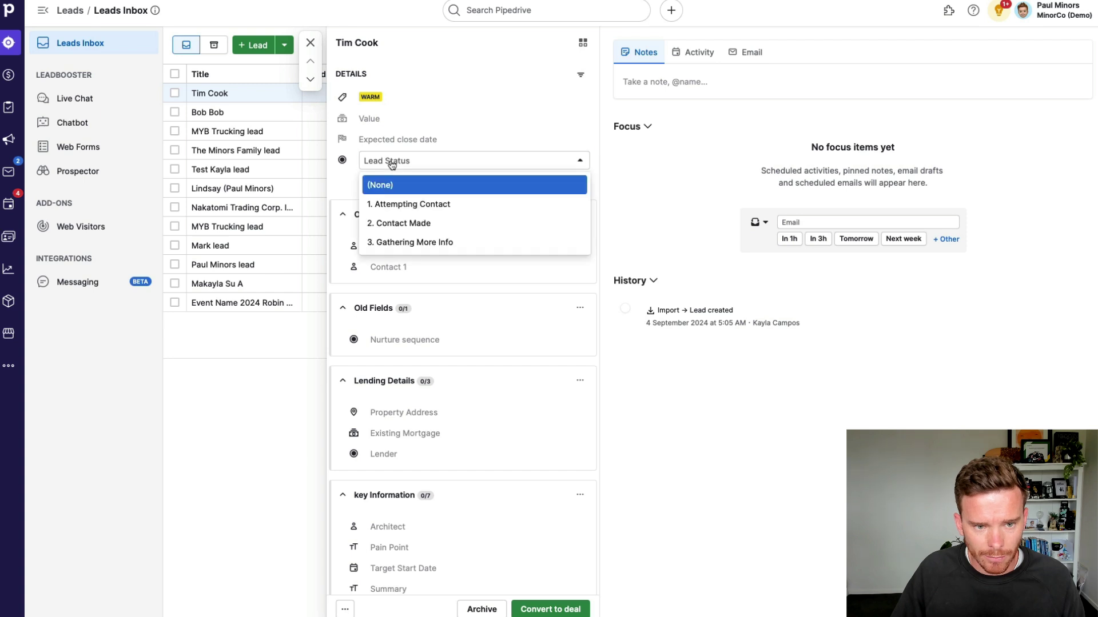
left_click(400, 204)
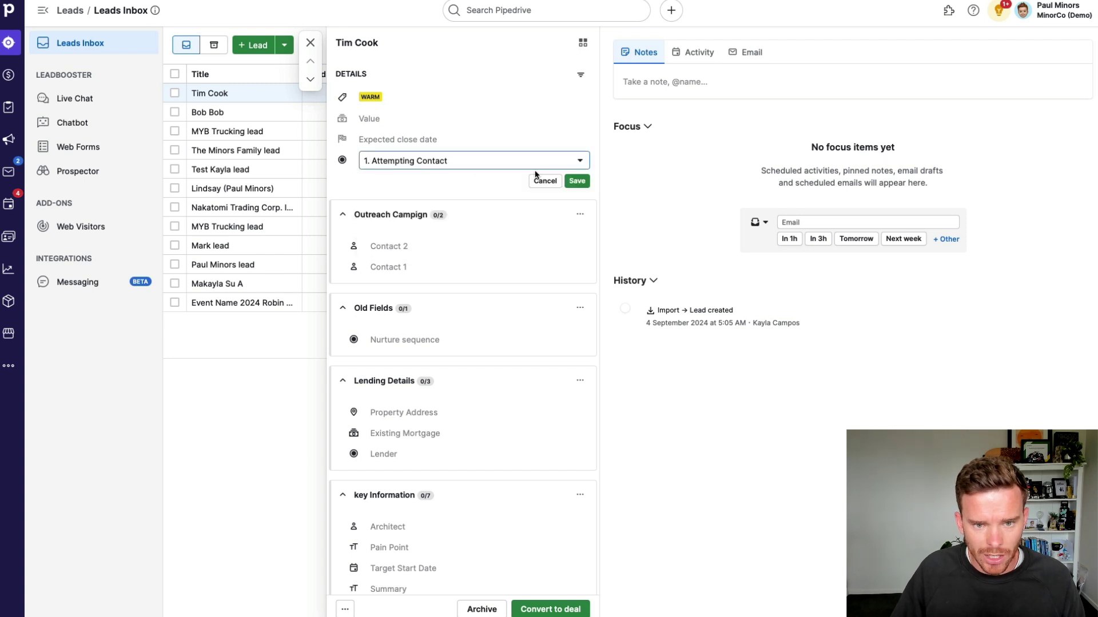
left_click(577, 181)
left_click(310, 42)
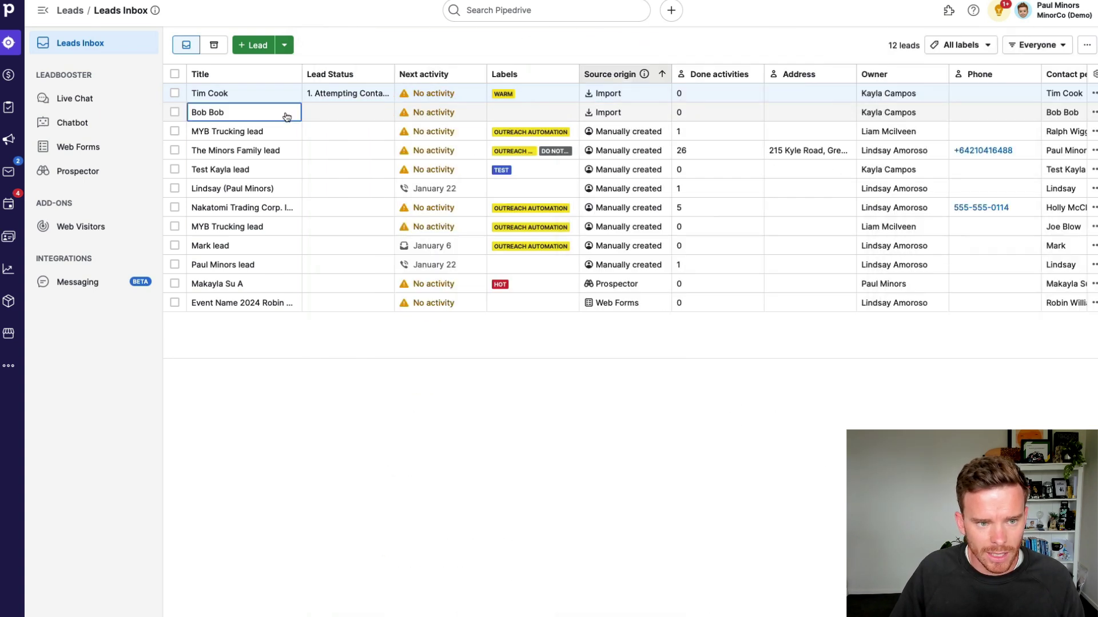
Step: Set Bob Bob's lead status to '2. Contact Made' and save
left_click(287, 117)
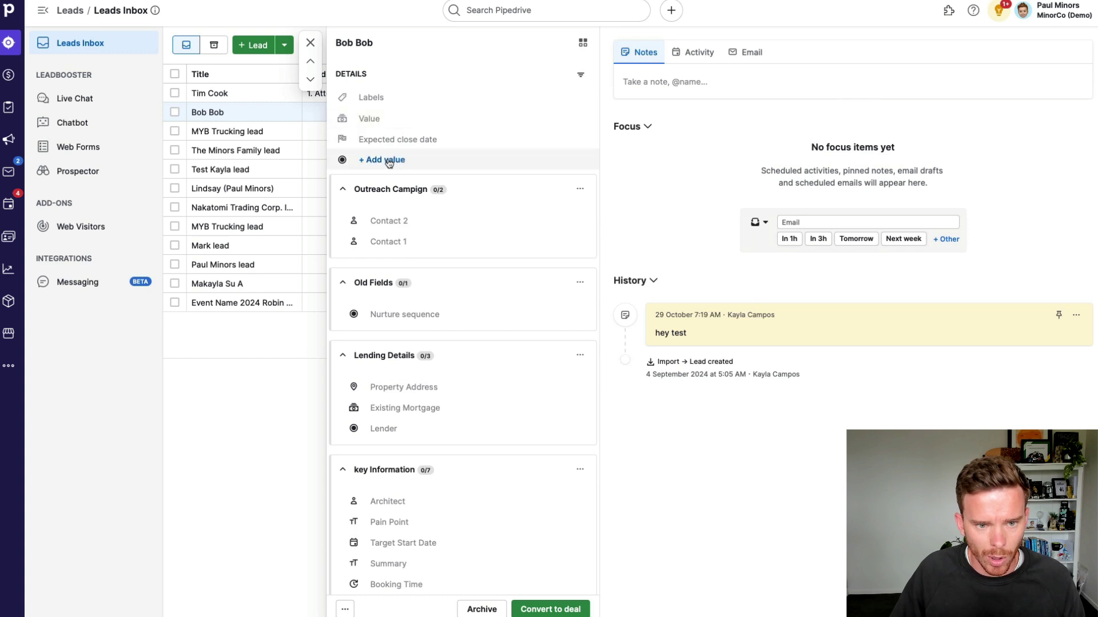
left_click(389, 163)
left_click(404, 166)
left_click(408, 221)
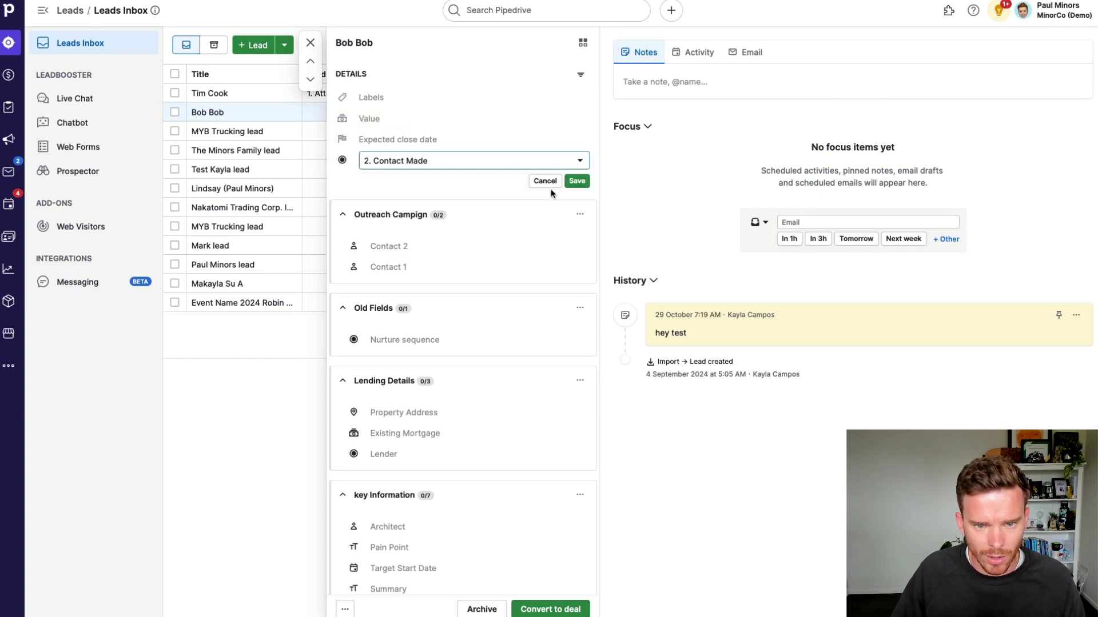
left_click(577, 181)
left_click(311, 42)
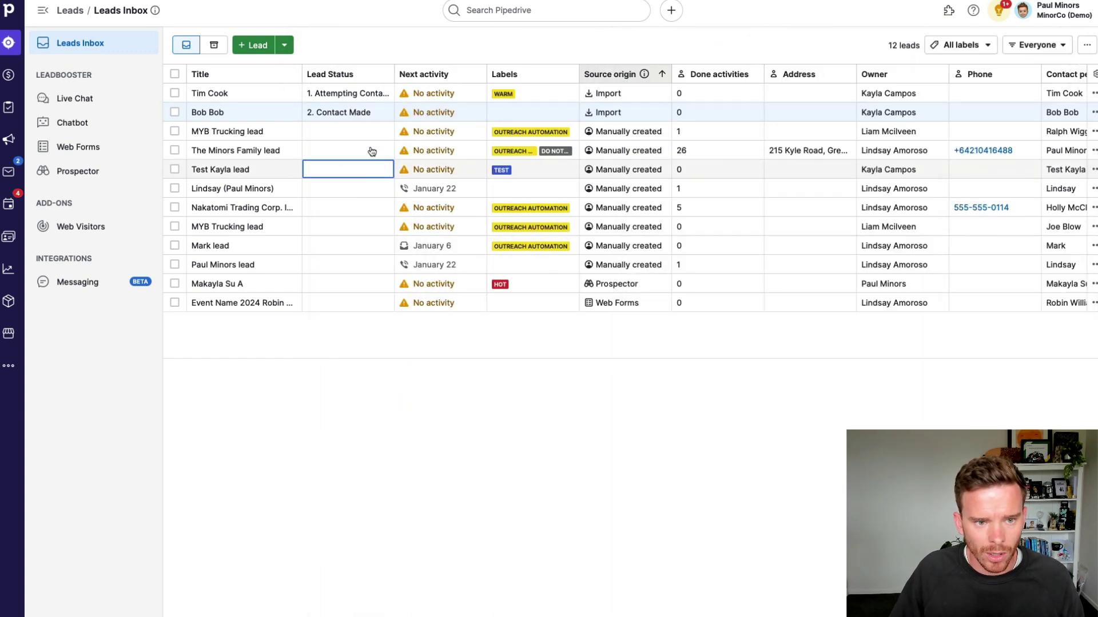
Step: Sort the leads inbox by Lead Status descending, then review the saved lead filters
left_click(347, 74)
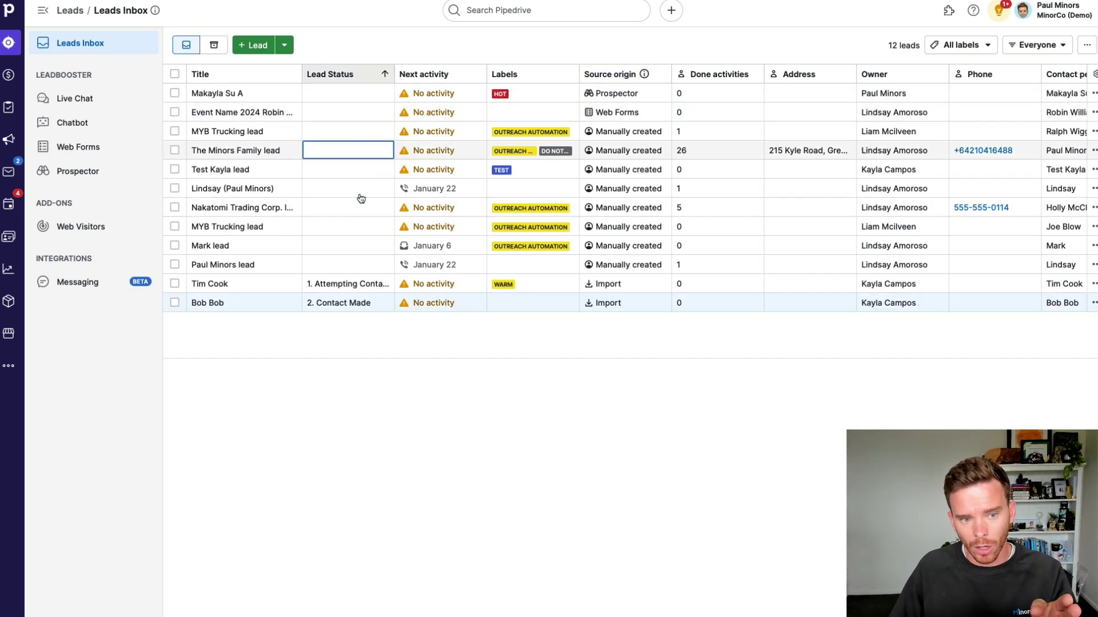
left_click(335, 75)
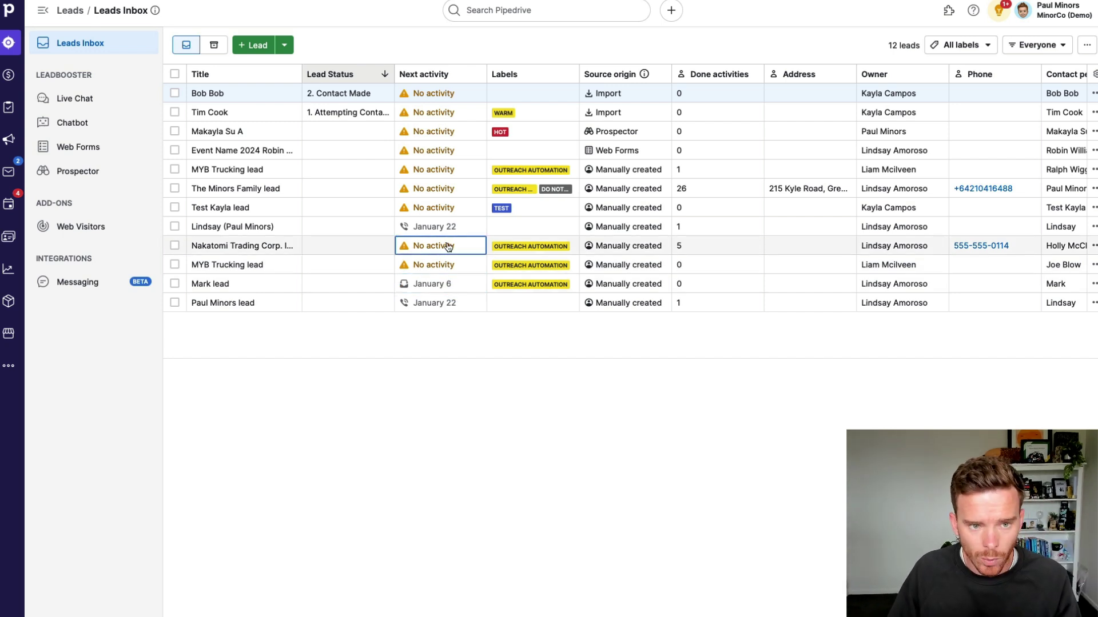
left_click(1042, 46)
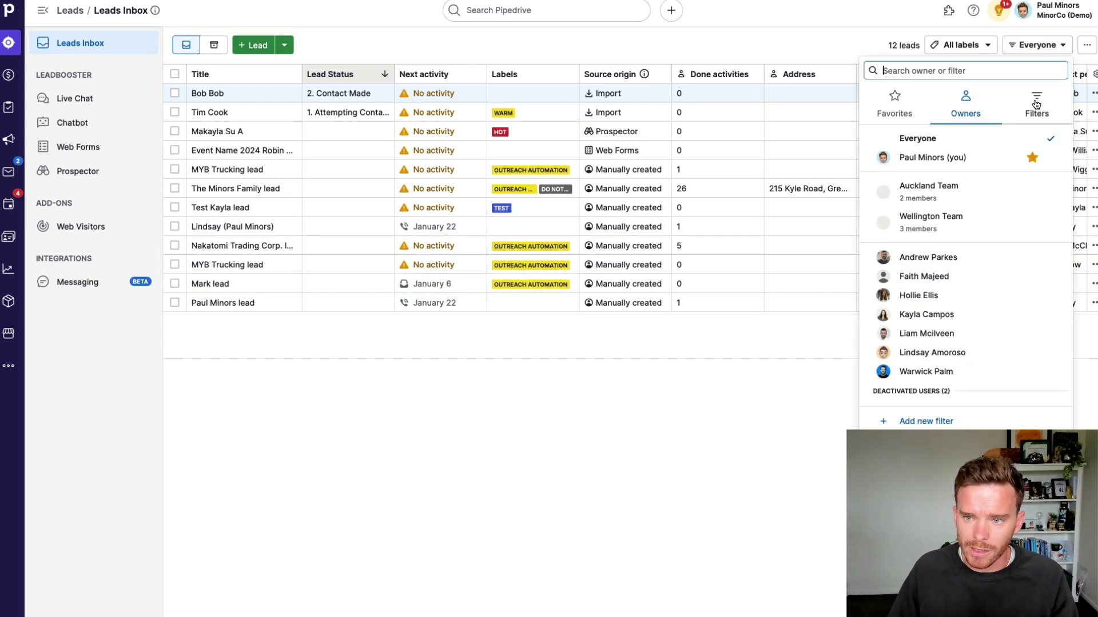
left_click(1036, 102)
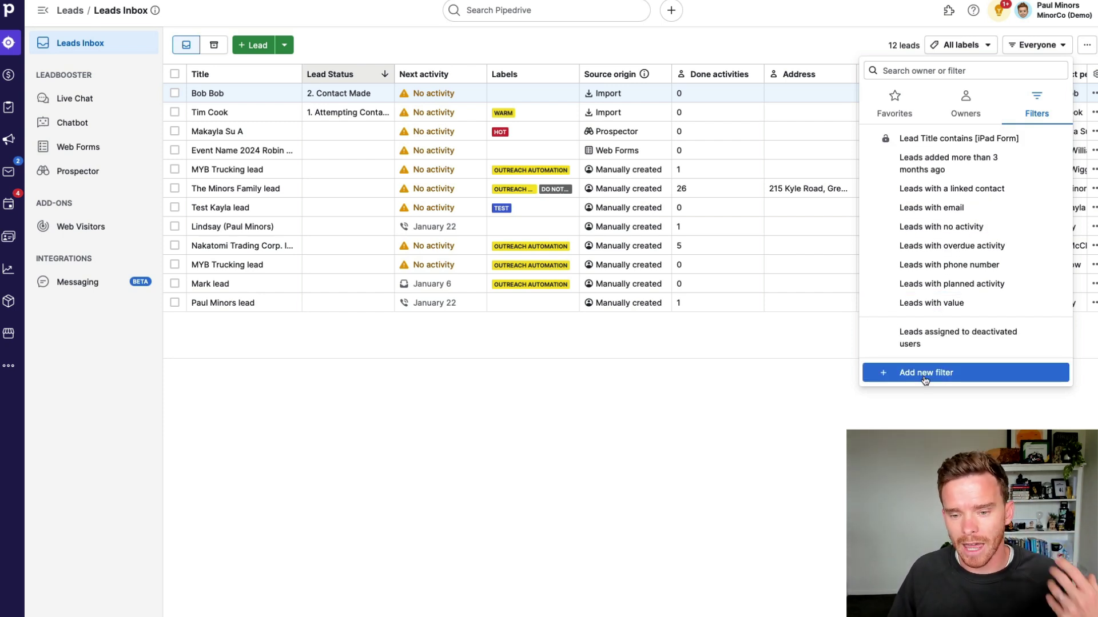
left_click(535, 447)
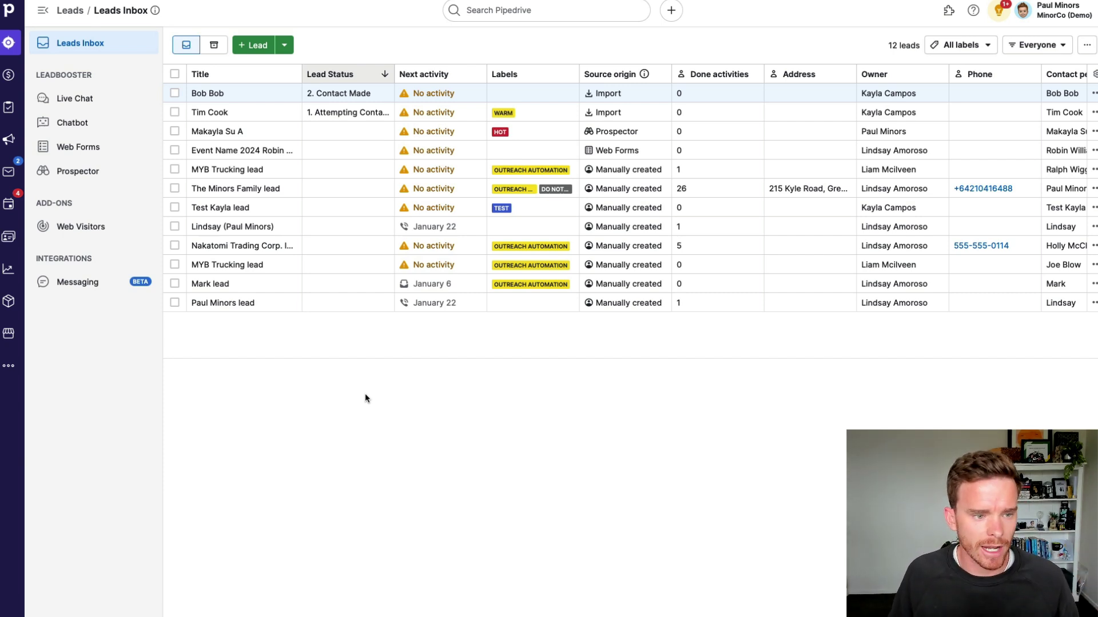
Step: Create a new Lead Conversion report in Insights, charting conversion by lead source
left_click(9, 268)
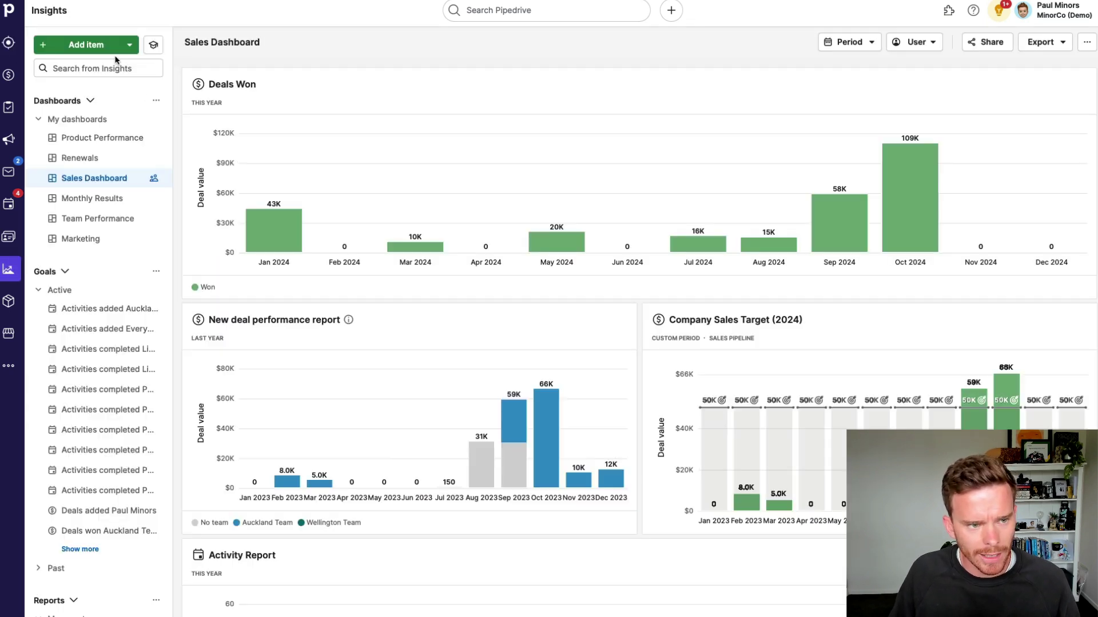
left_click(114, 54)
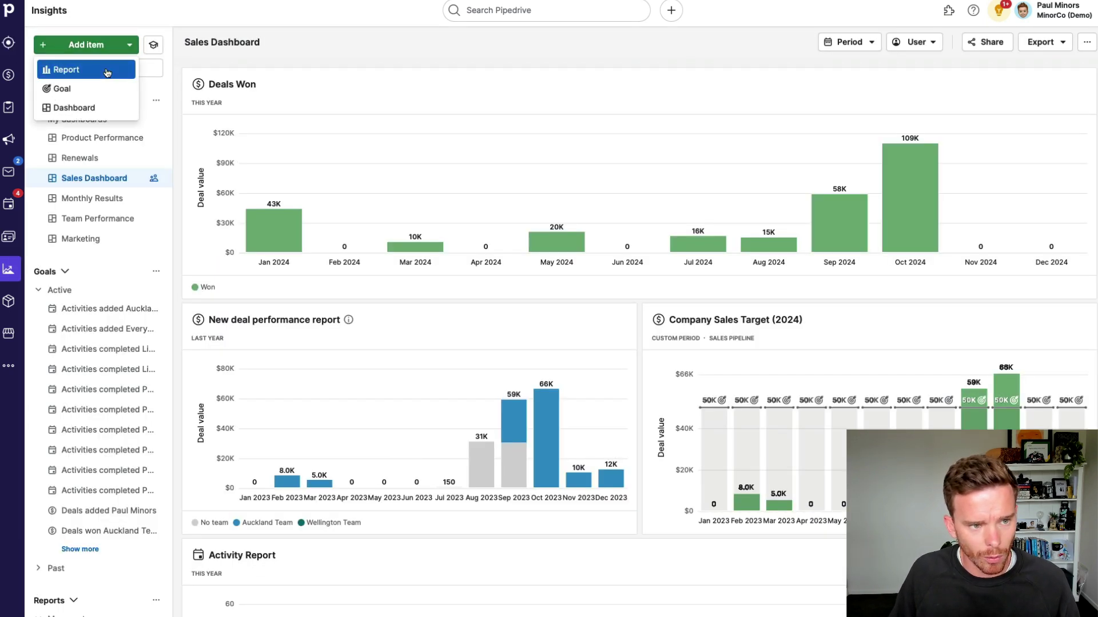
left_click(109, 70)
left_click(457, 166)
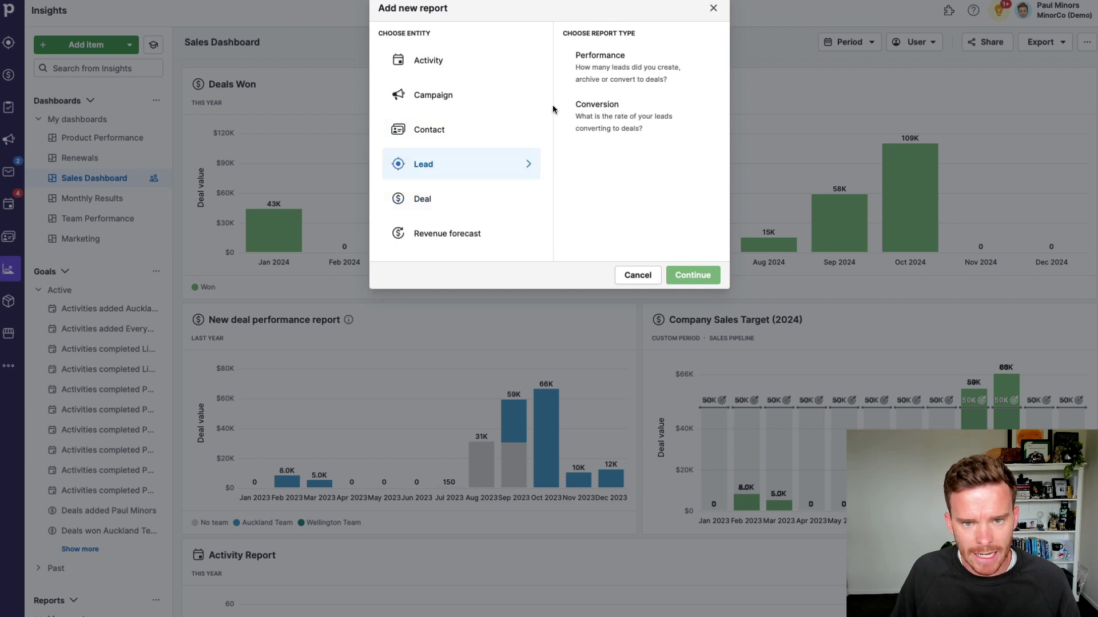
left_click(615, 127)
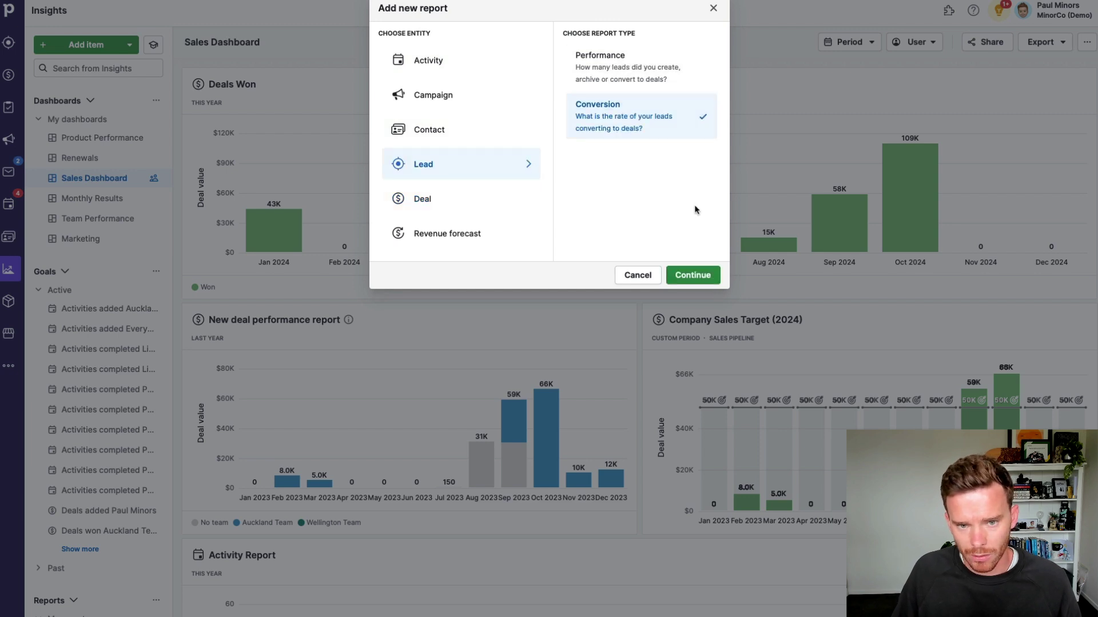
left_click(692, 275)
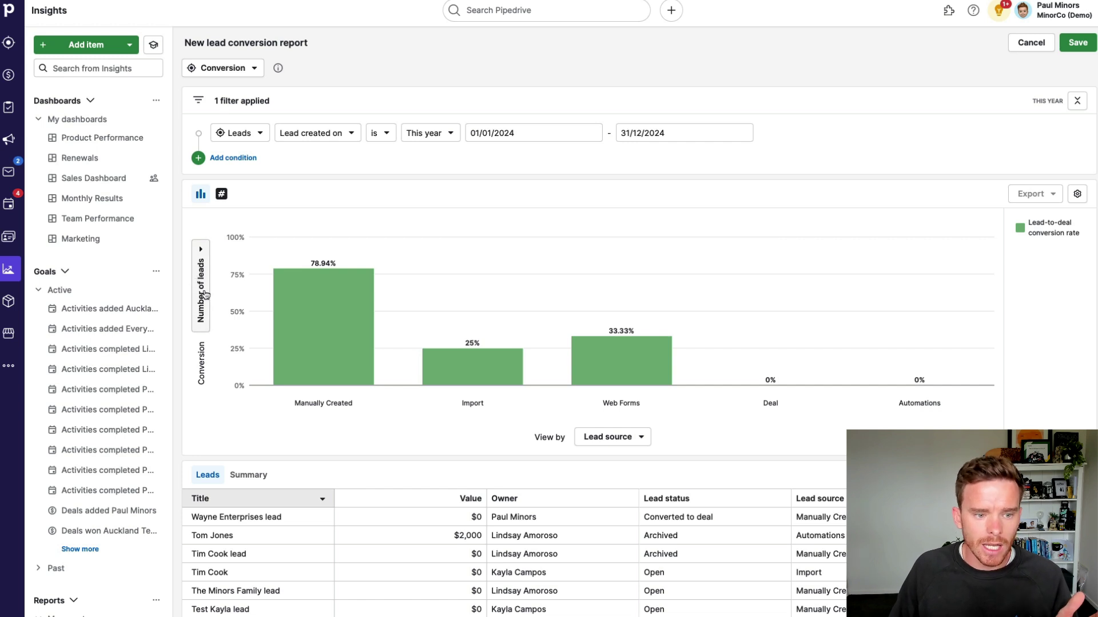
Step: Switch the chart measure to Lead value, then back to Number of leads
left_click(206, 309)
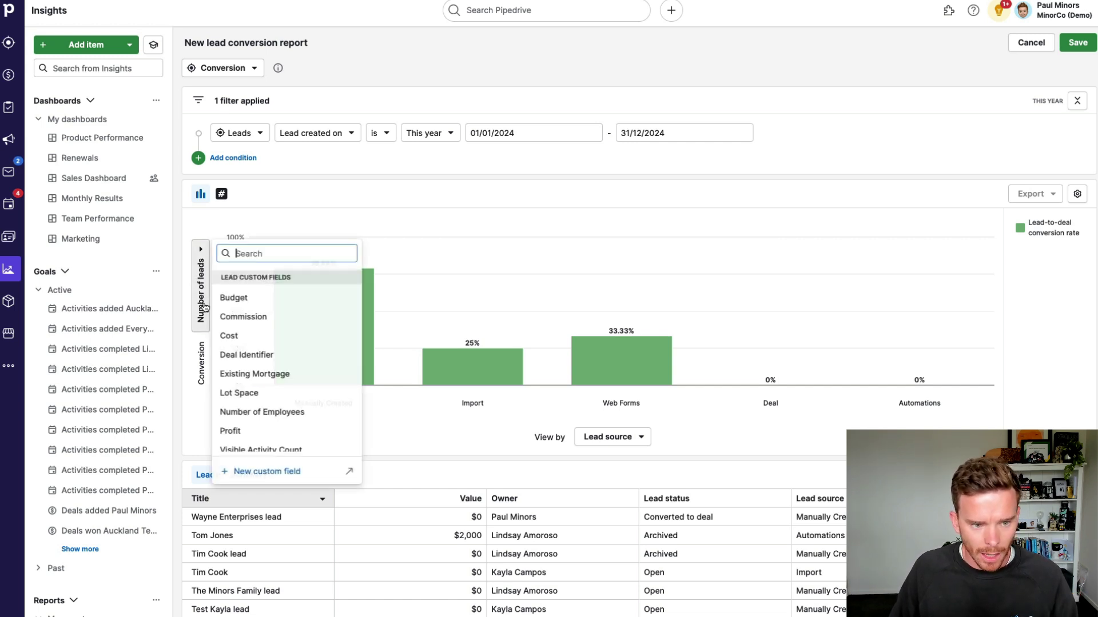
scroll(280, 342, "down", 2)
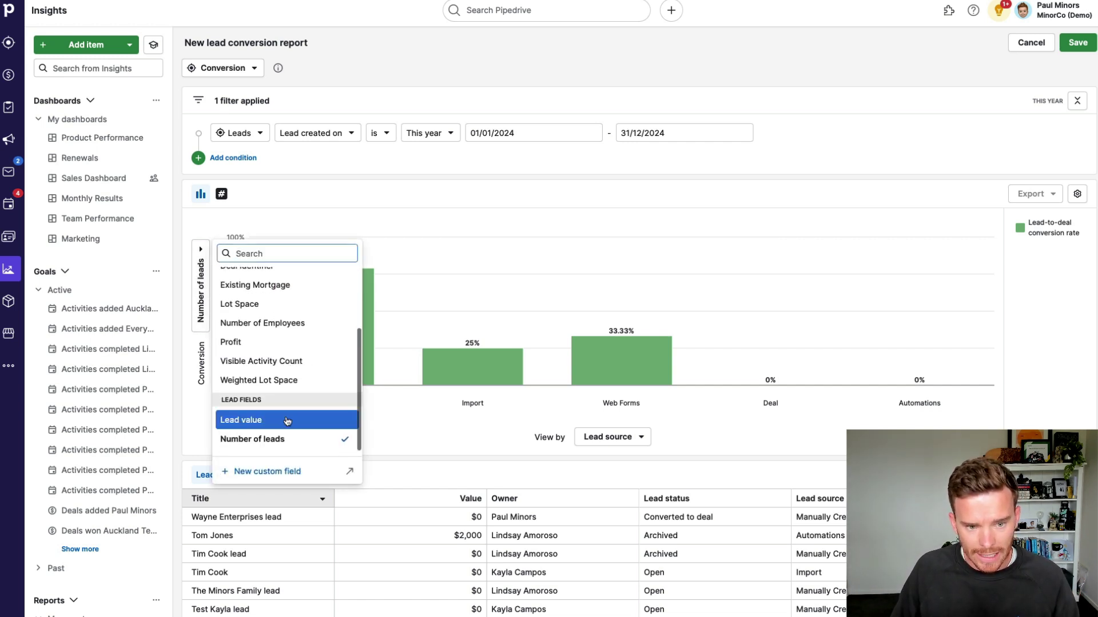
left_click(244, 419)
left_click(201, 295)
scroll(286, 343, "down", 3)
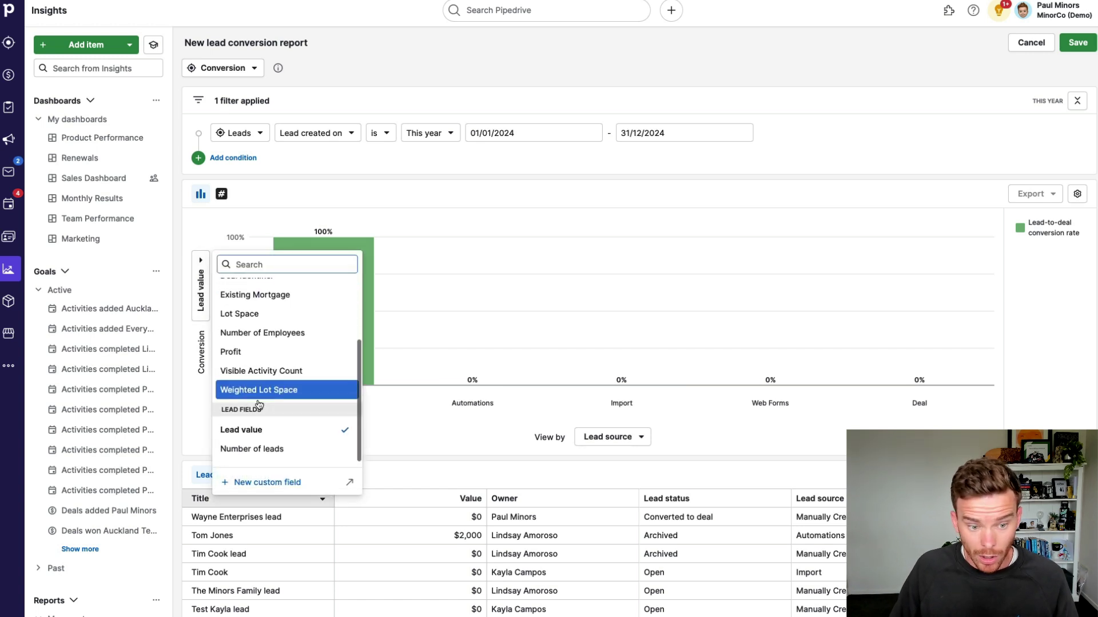
left_click(258, 448)
mouse_move(314, 291)
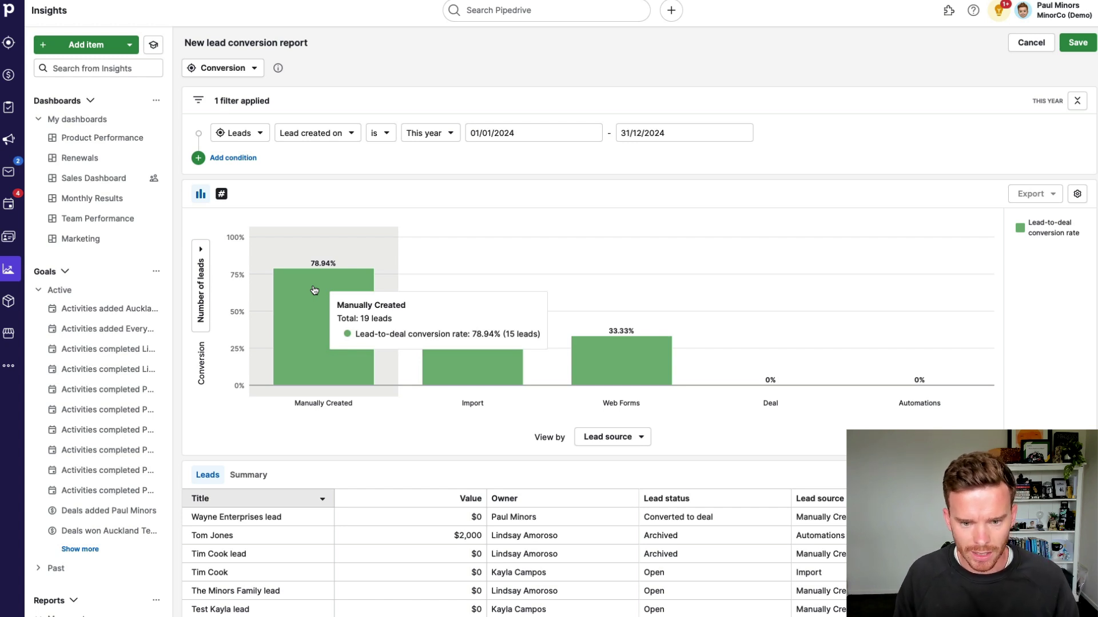
left_click(636, 438)
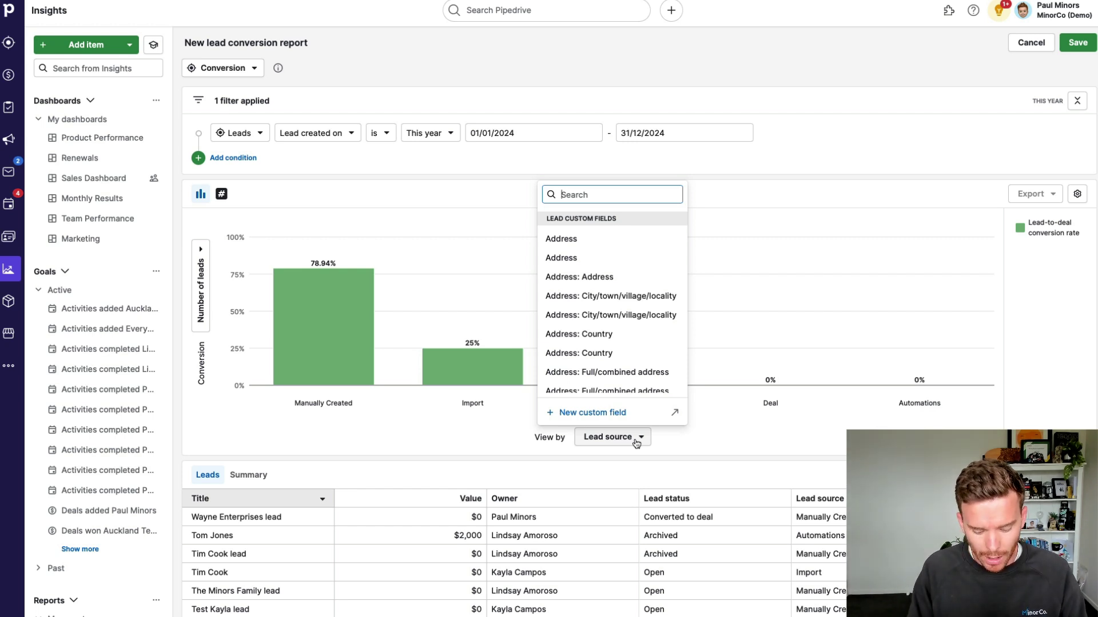
Step: Group the conversion report by Owner and read each owner's conversion rate
type("sou")
key("BackSpace")
key("BackSpace")
key("BackSpace")
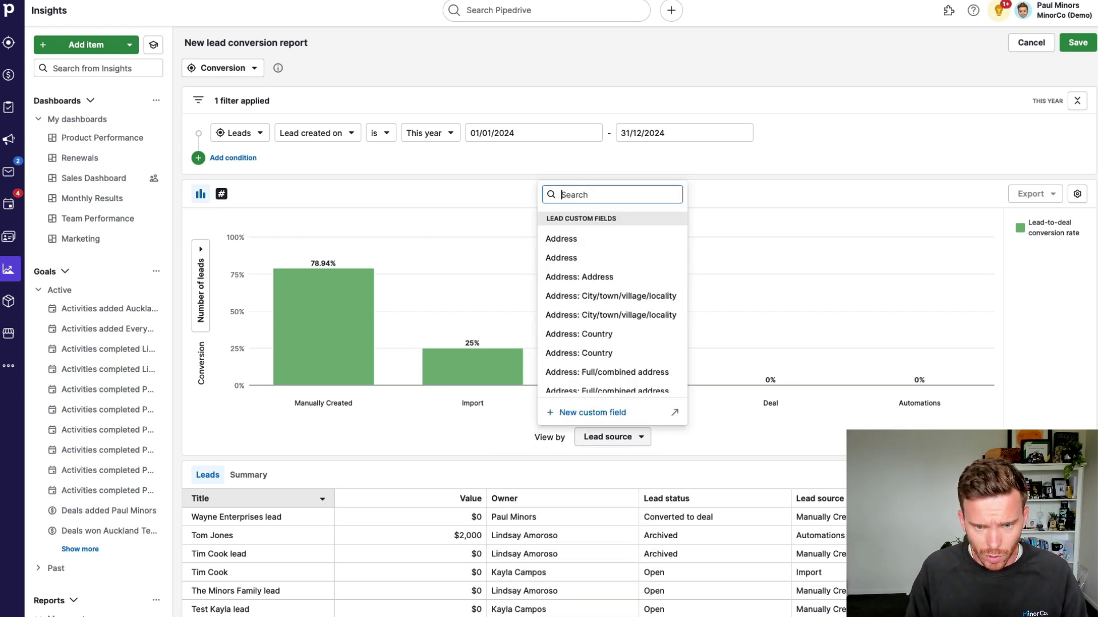
type("owner")
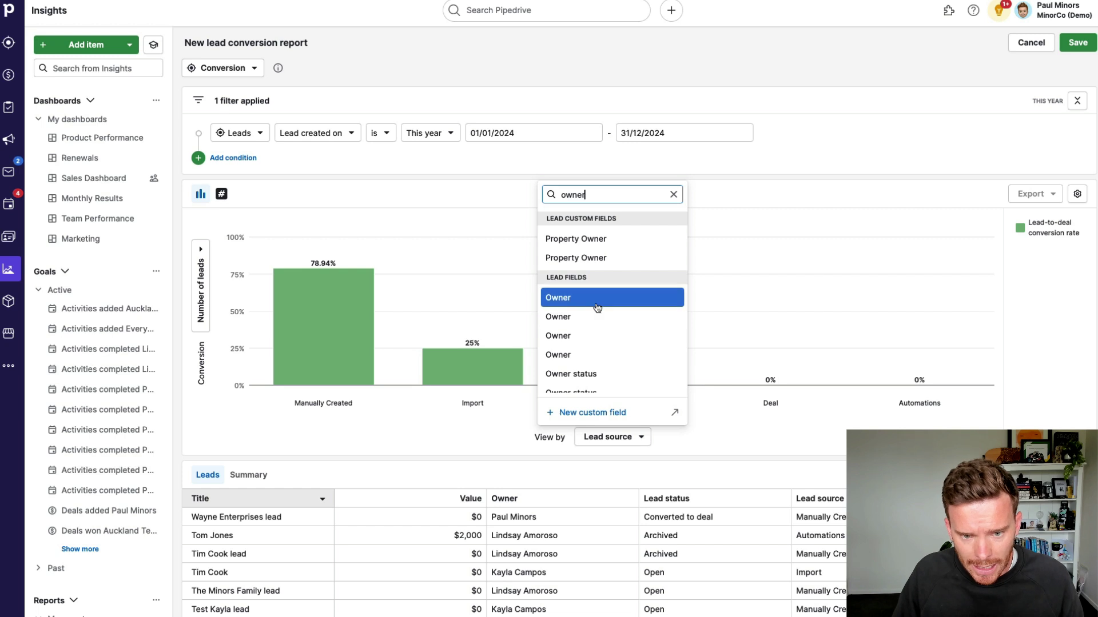
left_click(566, 298)
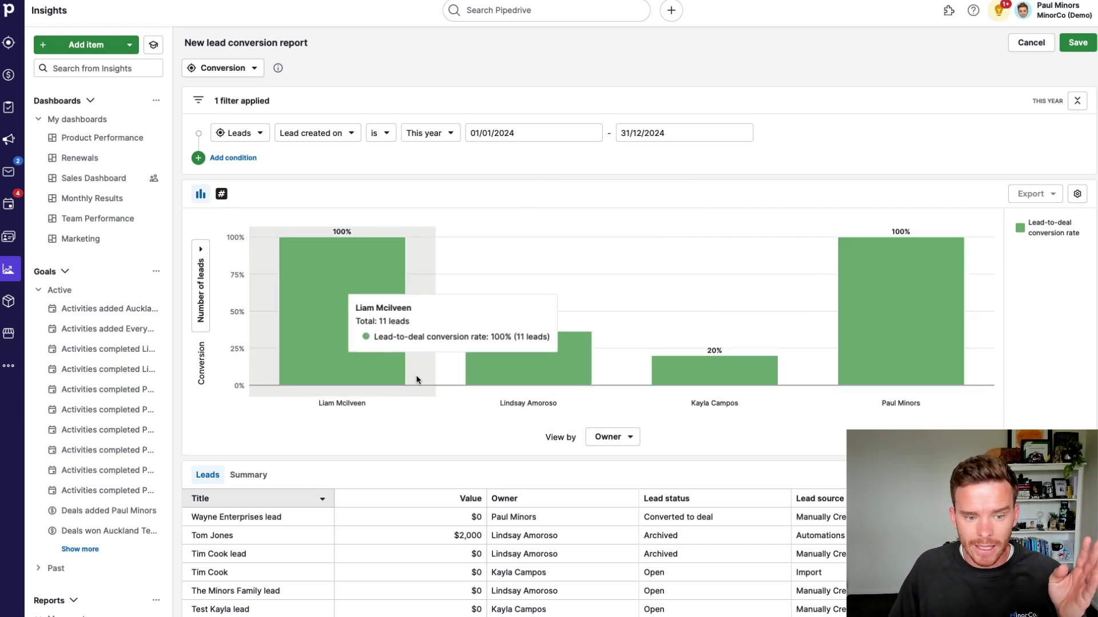
mouse_move(743, 374)
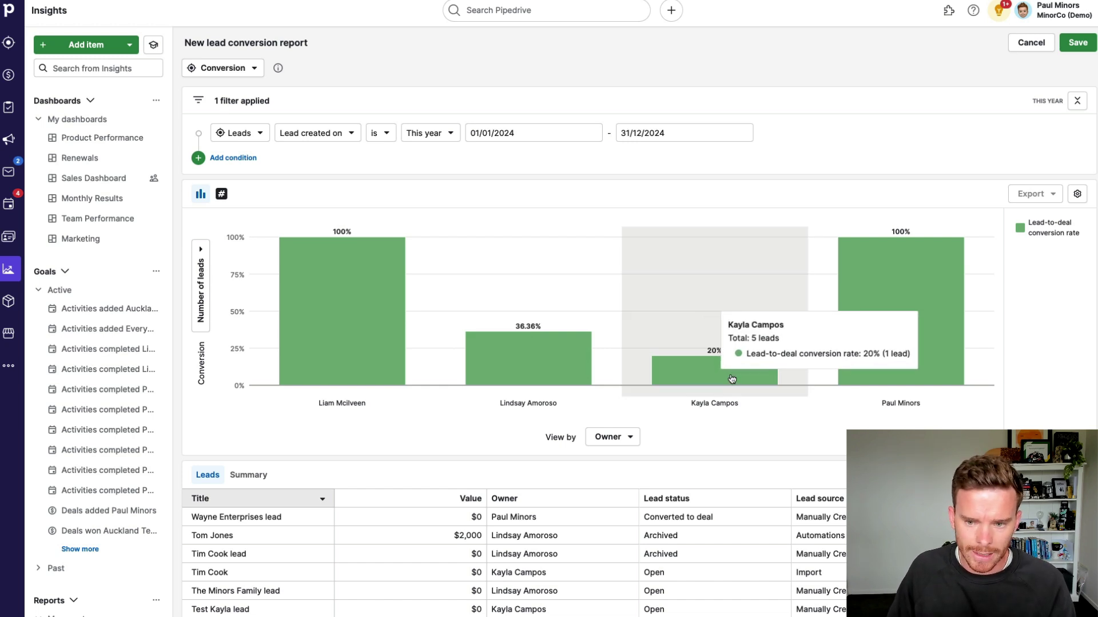
mouse_move(914, 278)
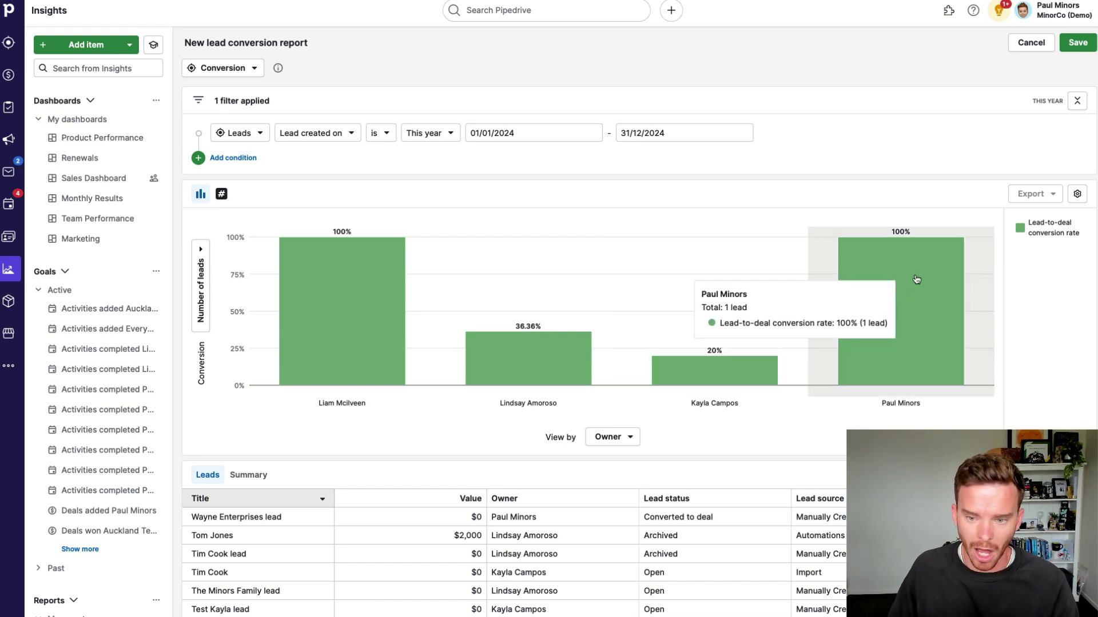